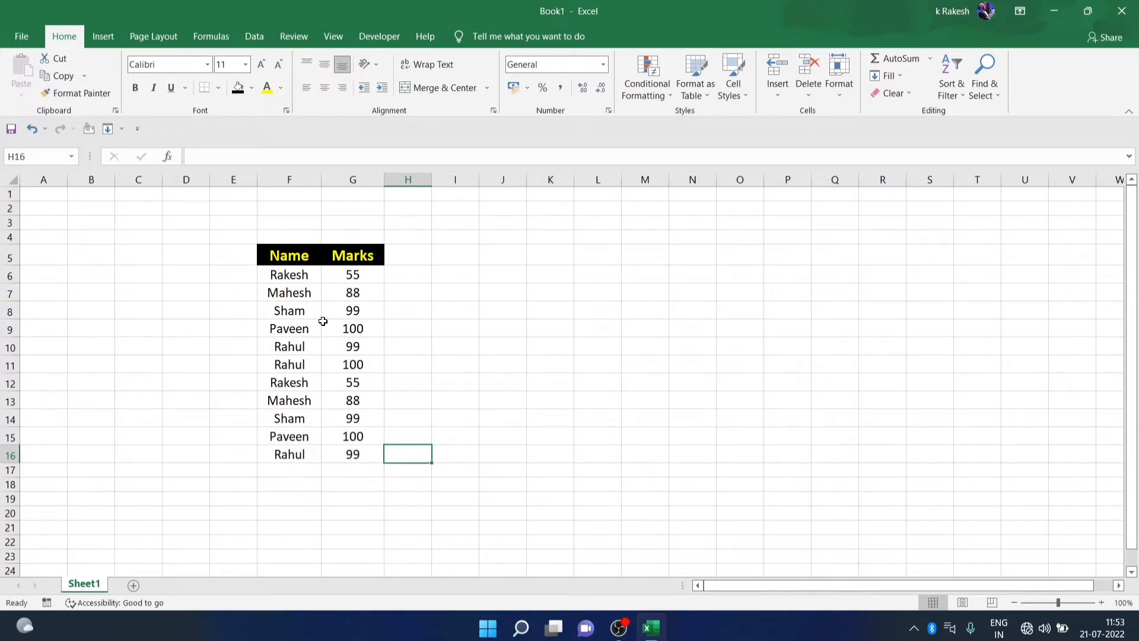
Try an AutoSum of the Marks in G17, then clear it again
{"action": "left_click", "coordinate": [352, 471]}
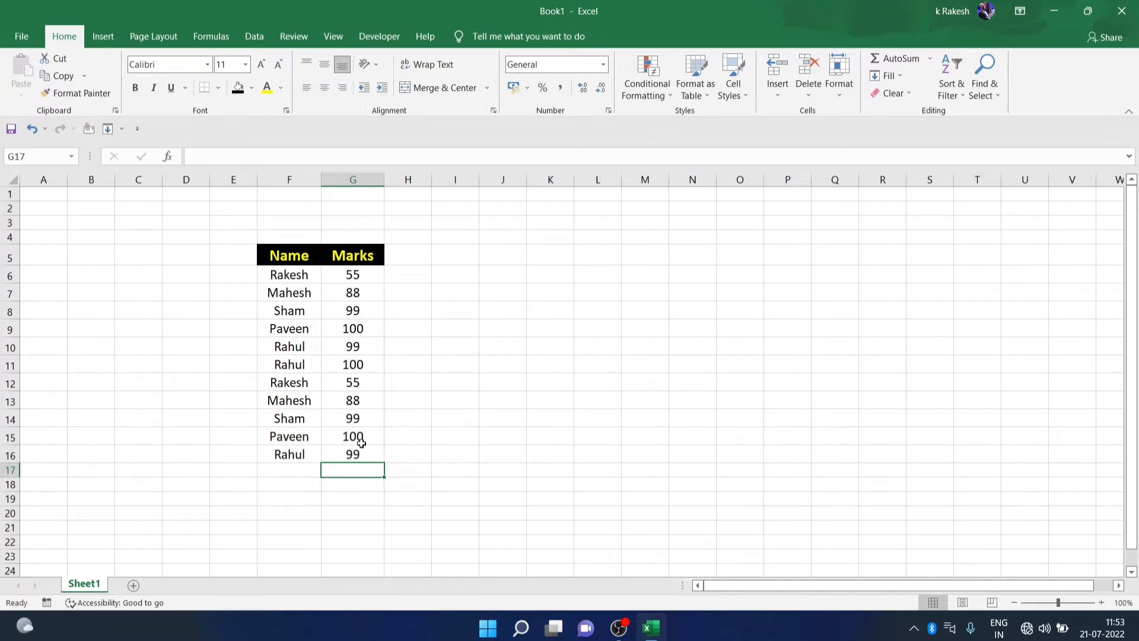
{"action": "key", "text": "alt+equal"}
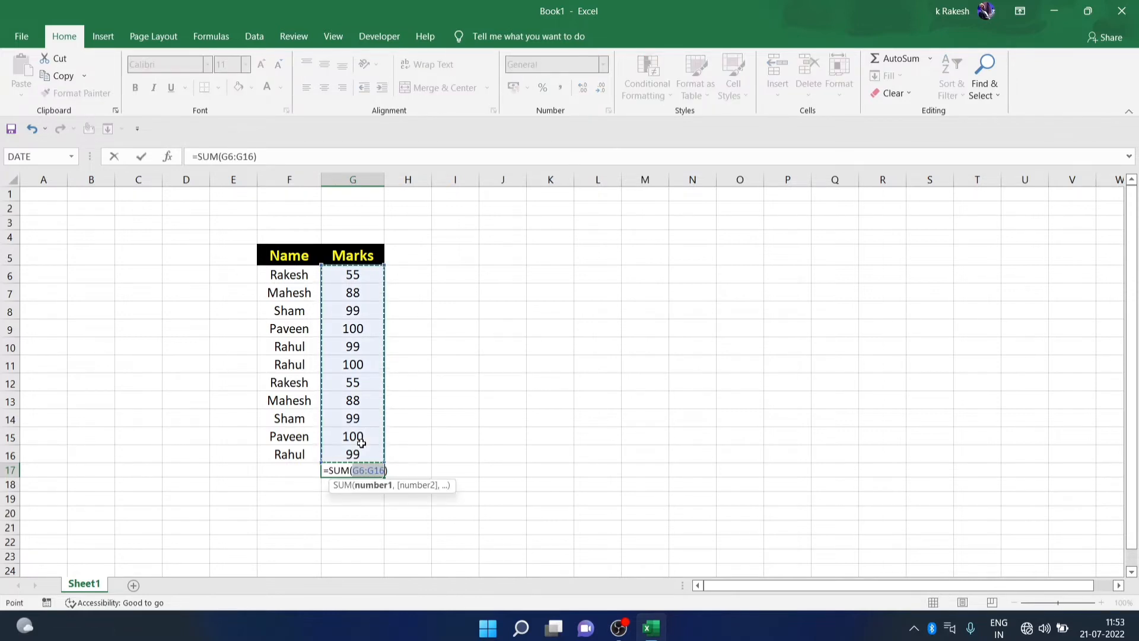
{"action": "key", "text": "Return"}
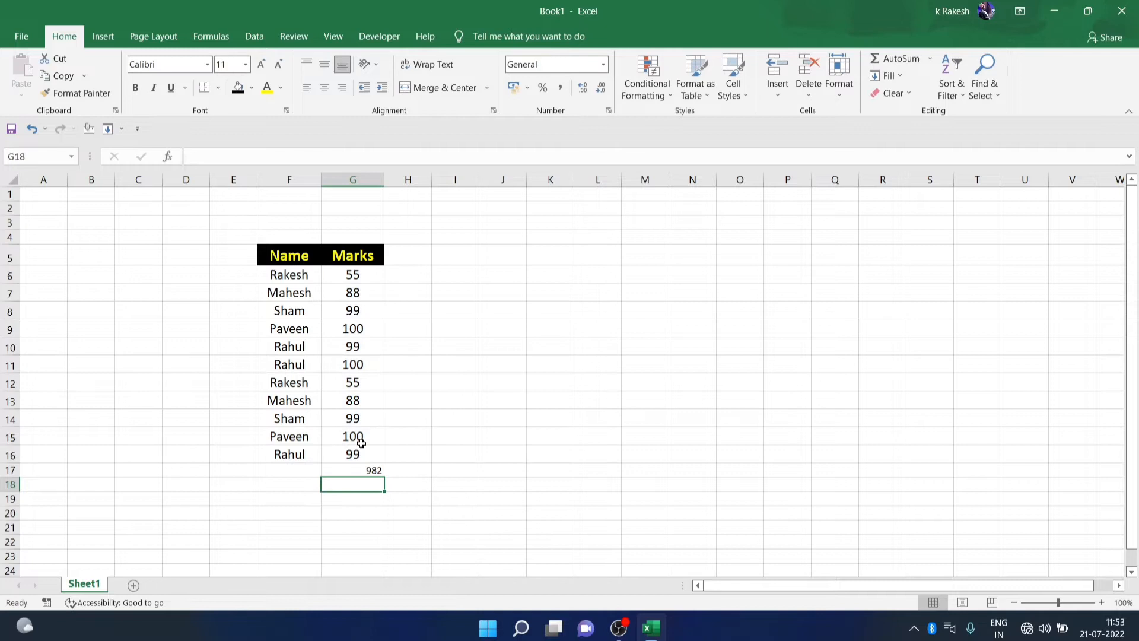
{"action": "left_click", "coordinate": [369, 472]}
{"action": "key", "text": "Delete"}
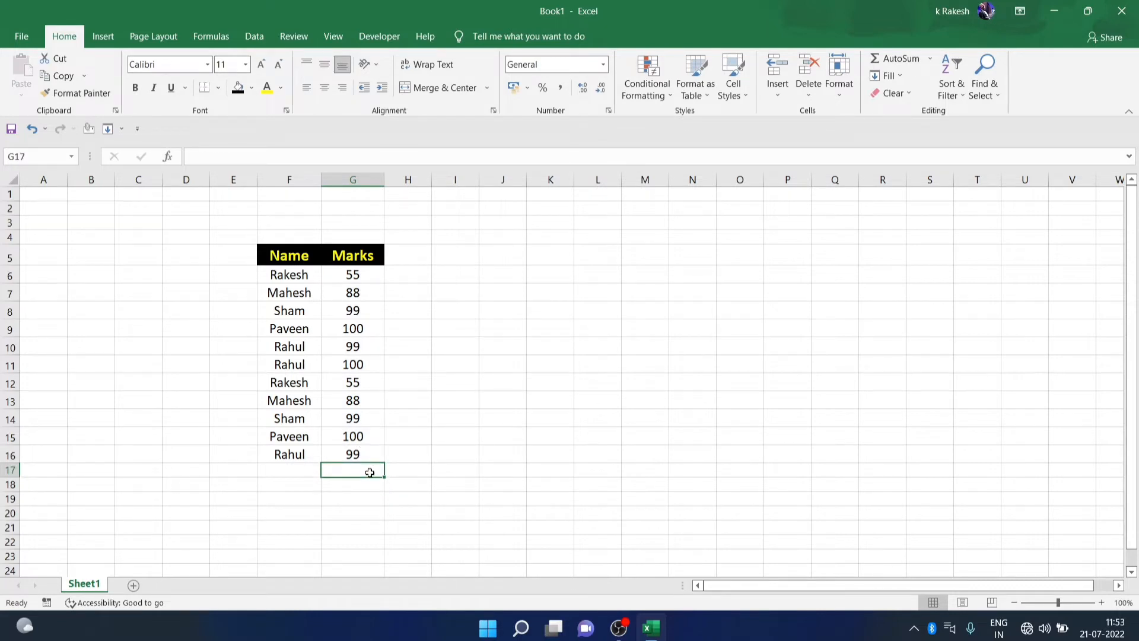
{"action": "type", "text": "=sum"}
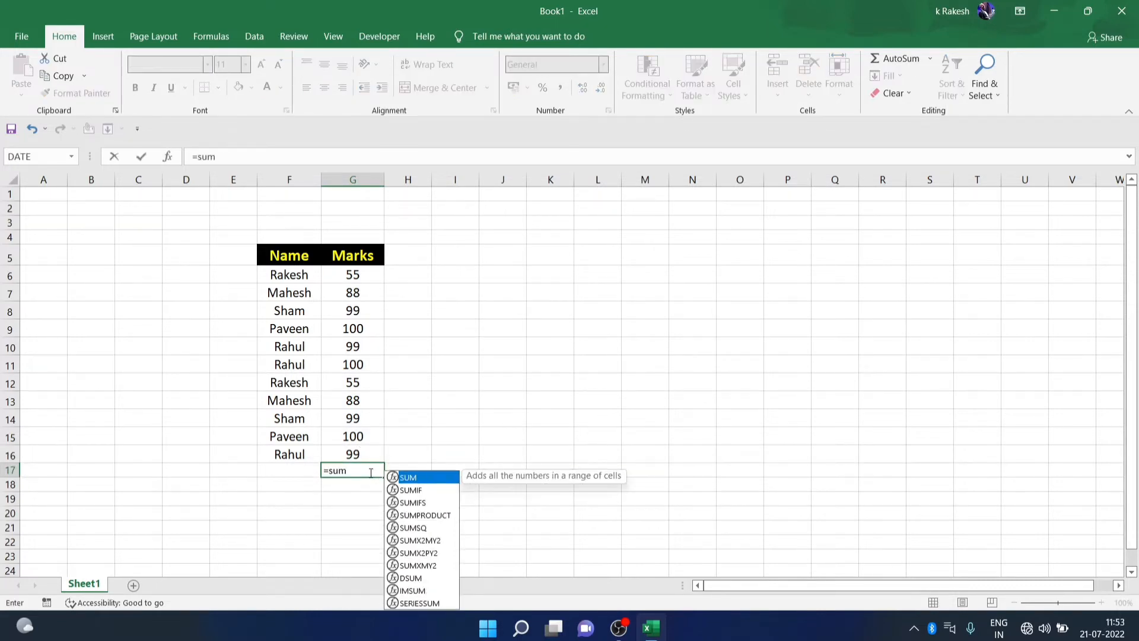
{"action": "key", "text": "BackSpace"}
{"action": "key", "text": "BackSpace"}
{"action": "key", "text": "BackSpace"}
{"action": "key", "text": "BackSpace"}
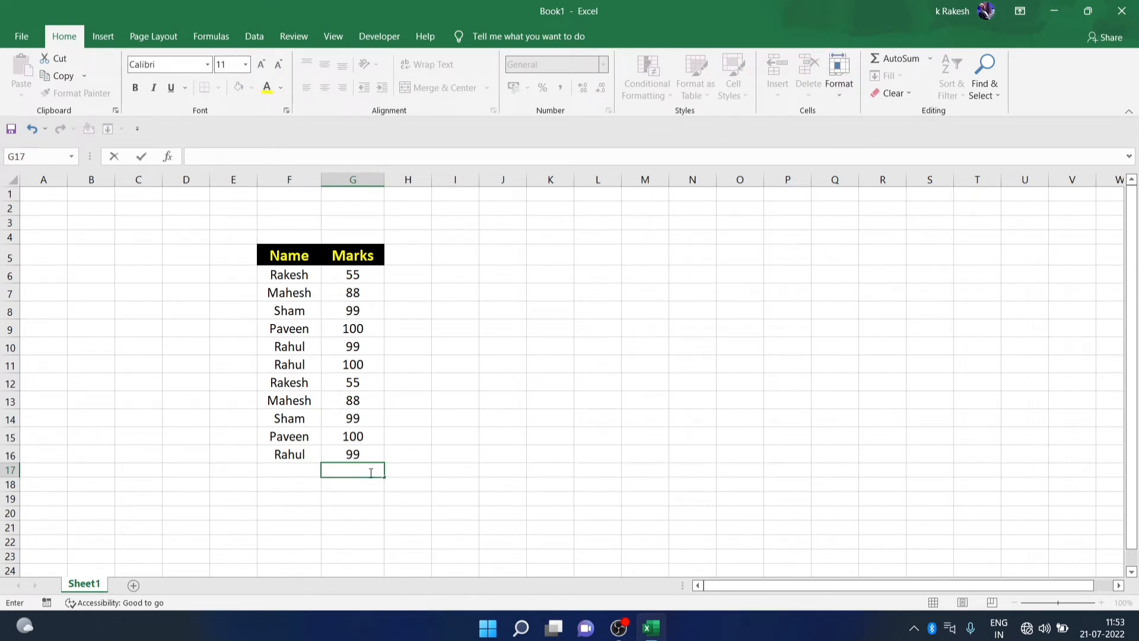
{"action": "left_click", "coordinate": [421, 475]}
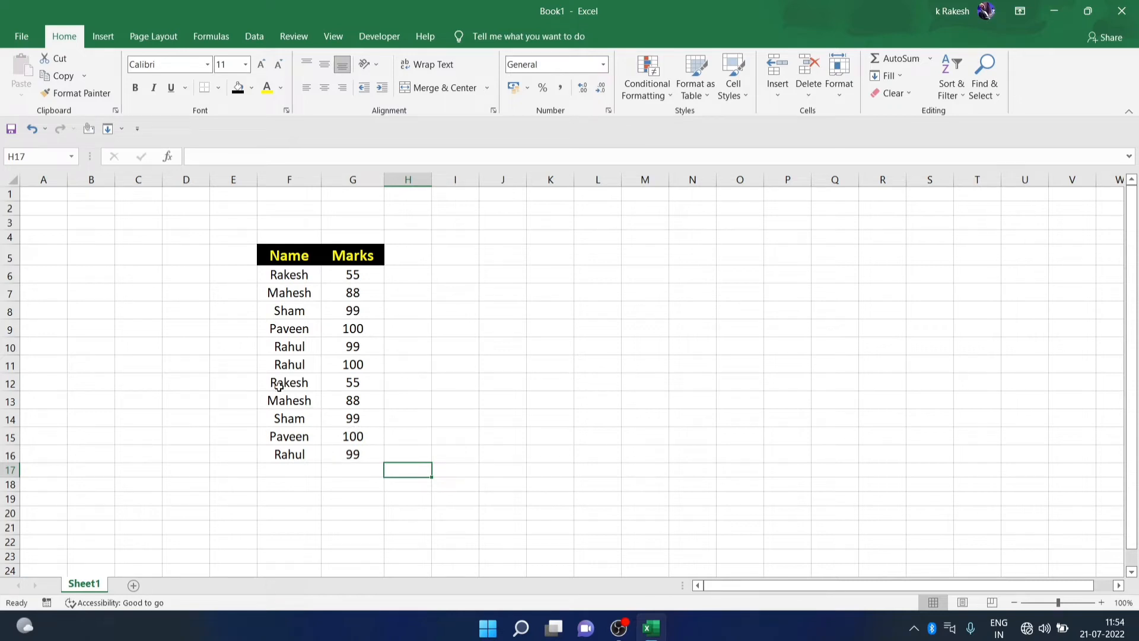
Use Quick Analysis on F6:G16 to add a Sum row, then replace it with Average
{"action": "left_click_drag", "start_coordinate": [282, 272], "coordinate": [368, 452]}
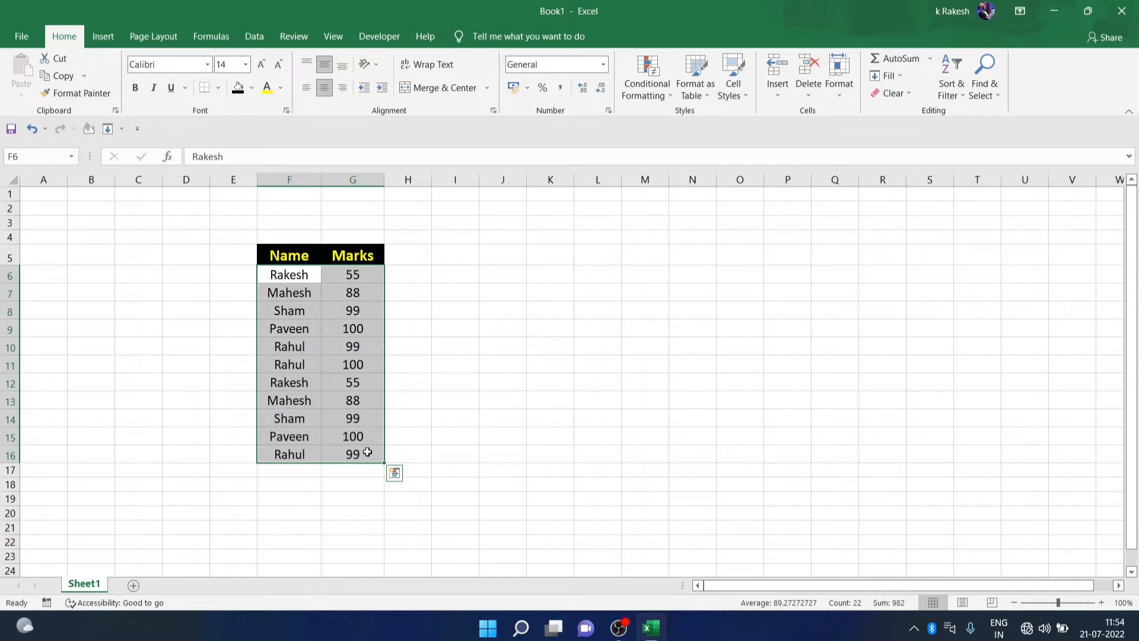
{"action": "key", "text": "ctrl+q"}
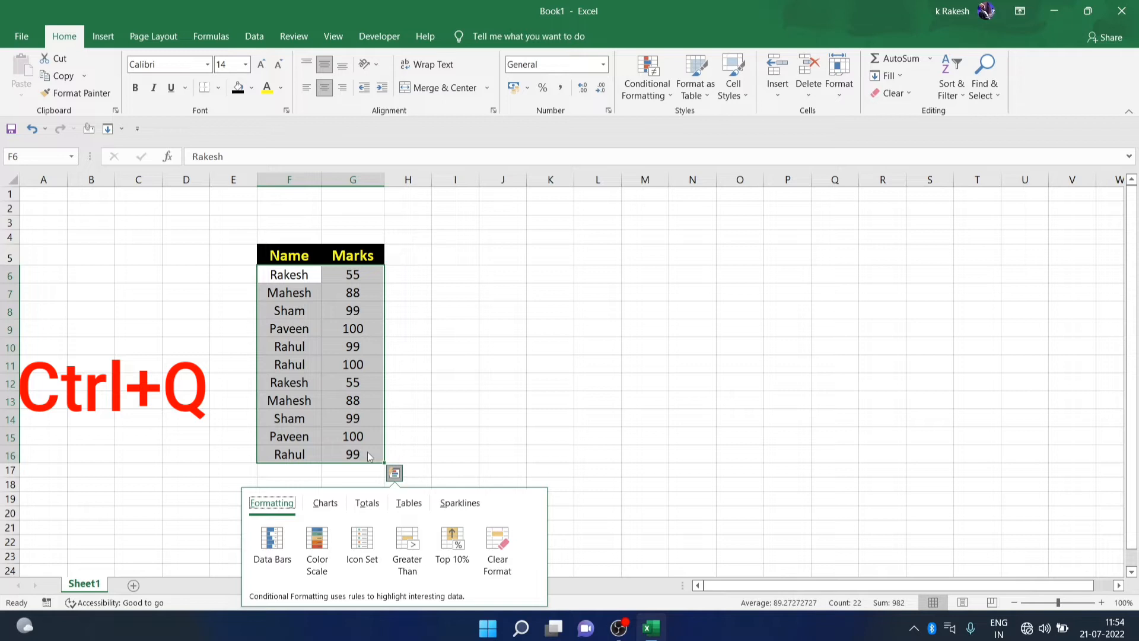
{"action": "left_click", "coordinate": [365, 506]}
{"action": "left_click", "coordinate": [277, 541]}
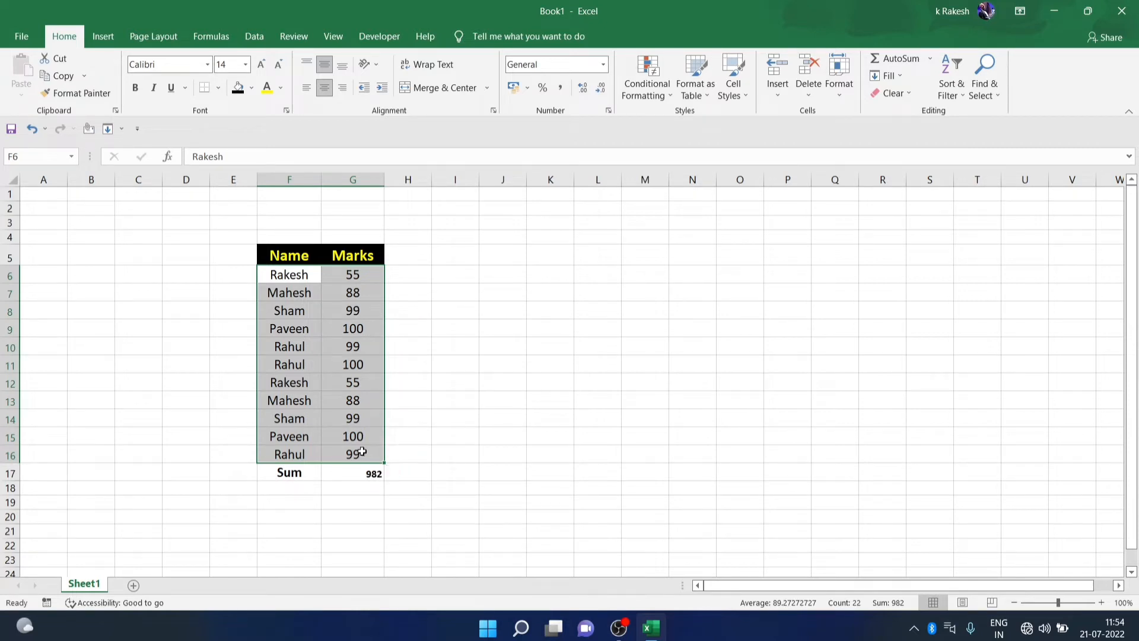
{"action": "left_click", "coordinate": [395, 473]}
{"action": "left_click", "coordinate": [365, 503]}
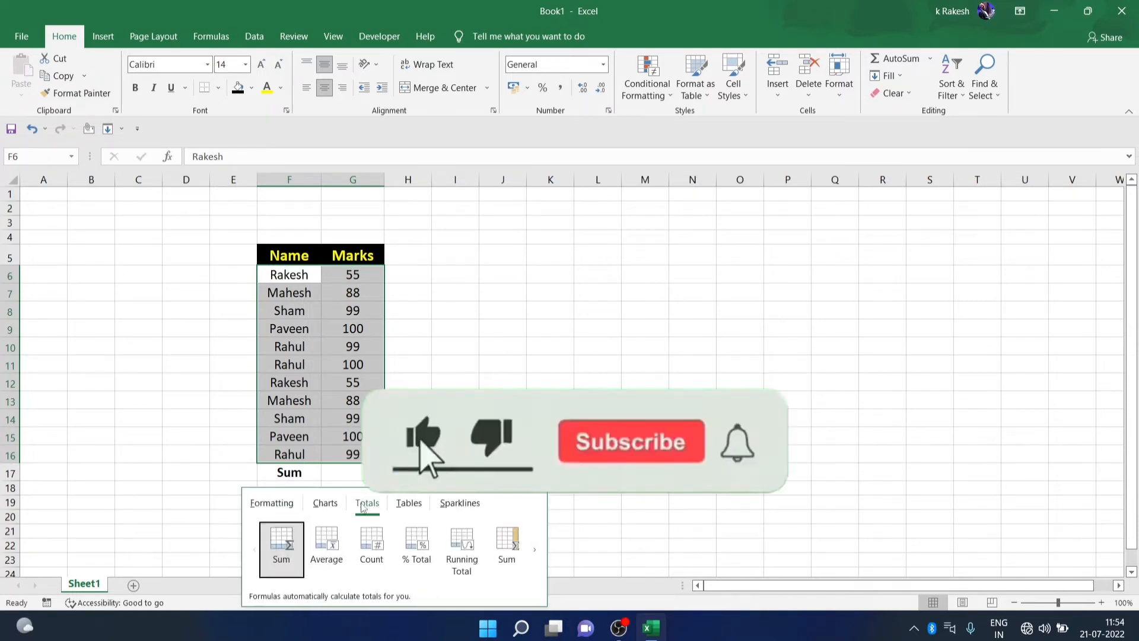
{"action": "left_click", "coordinate": [332, 544]}
{"action": "left_click", "coordinate": [547, 354]}
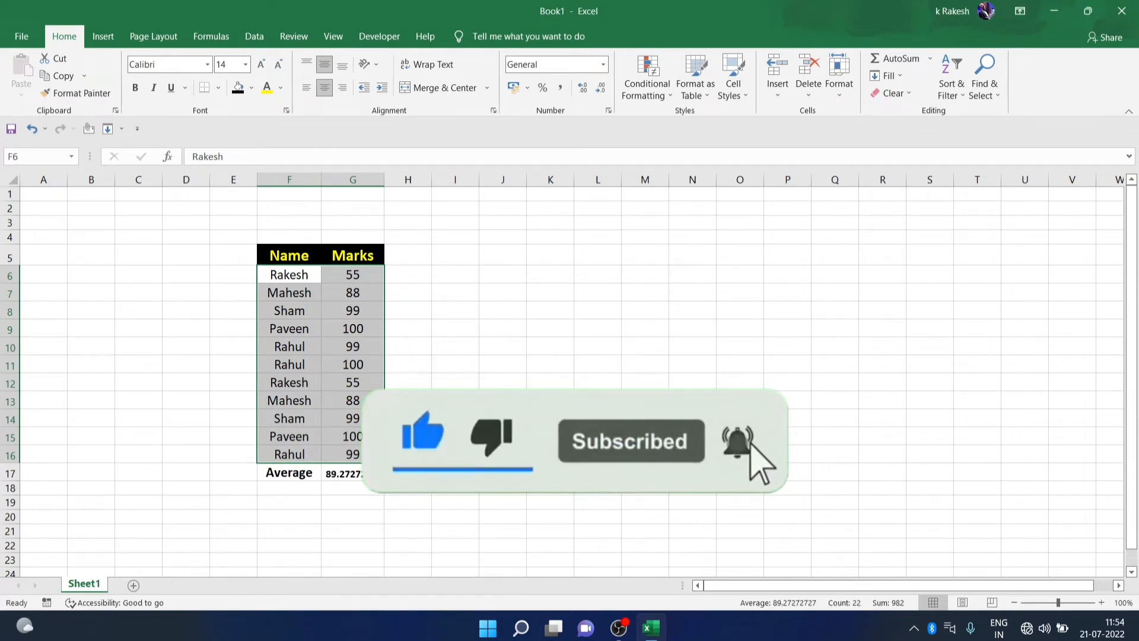
Inspect the Average label and the =AVERAGE(G6:G16) formula in G17, leaving them unchanged
{"action": "left_click", "coordinate": [293, 475]}
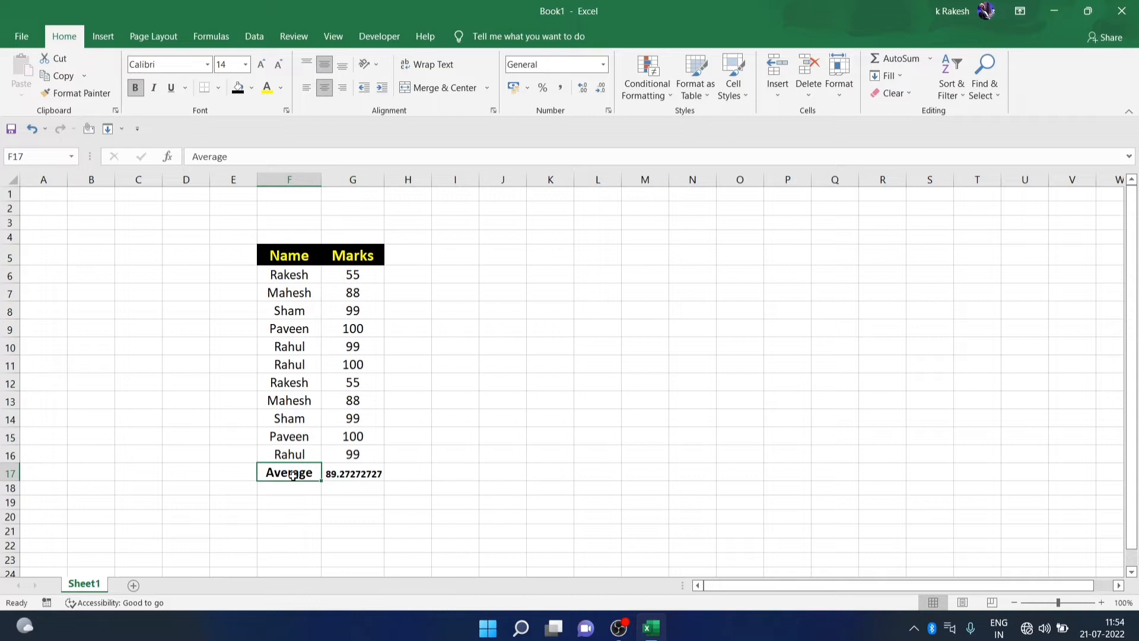
{"action": "left_click", "coordinate": [354, 474]}
{"action": "double_click", "coordinate": [354, 474]}
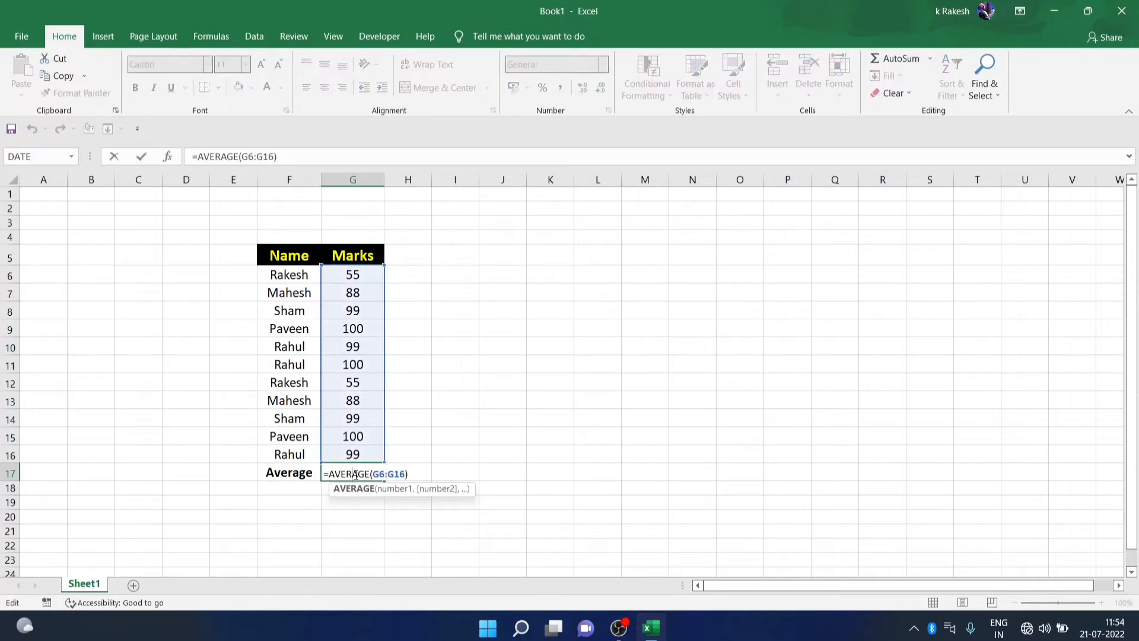
{"action": "left_click", "coordinate": [446, 460]}
{"action": "left_click", "coordinate": [372, 479]}
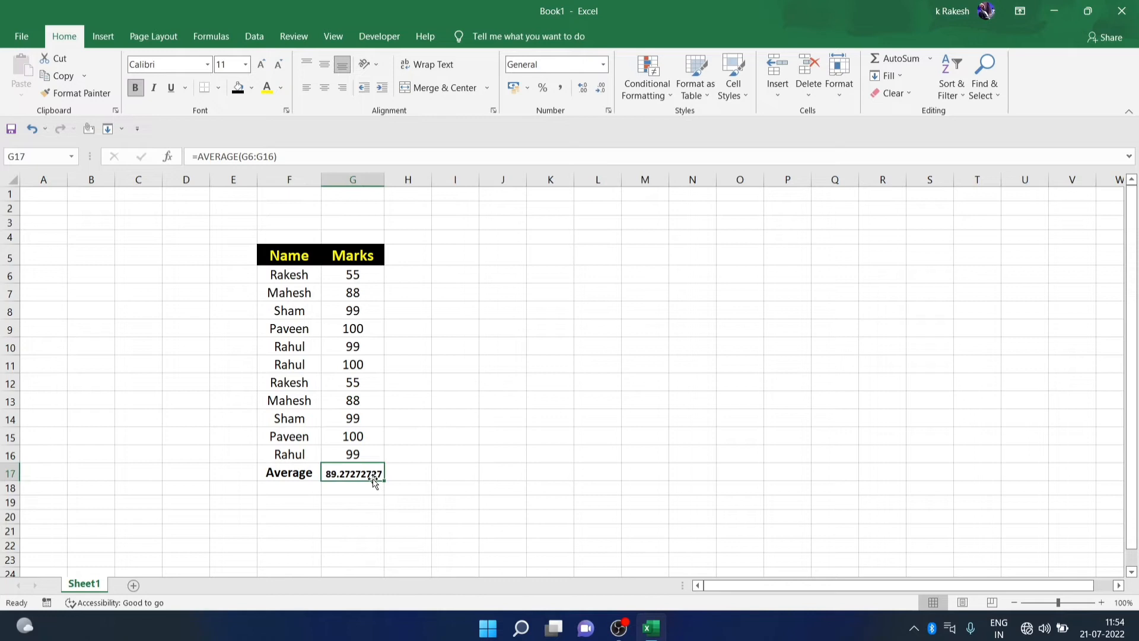
{"action": "left_click", "coordinate": [457, 470]}
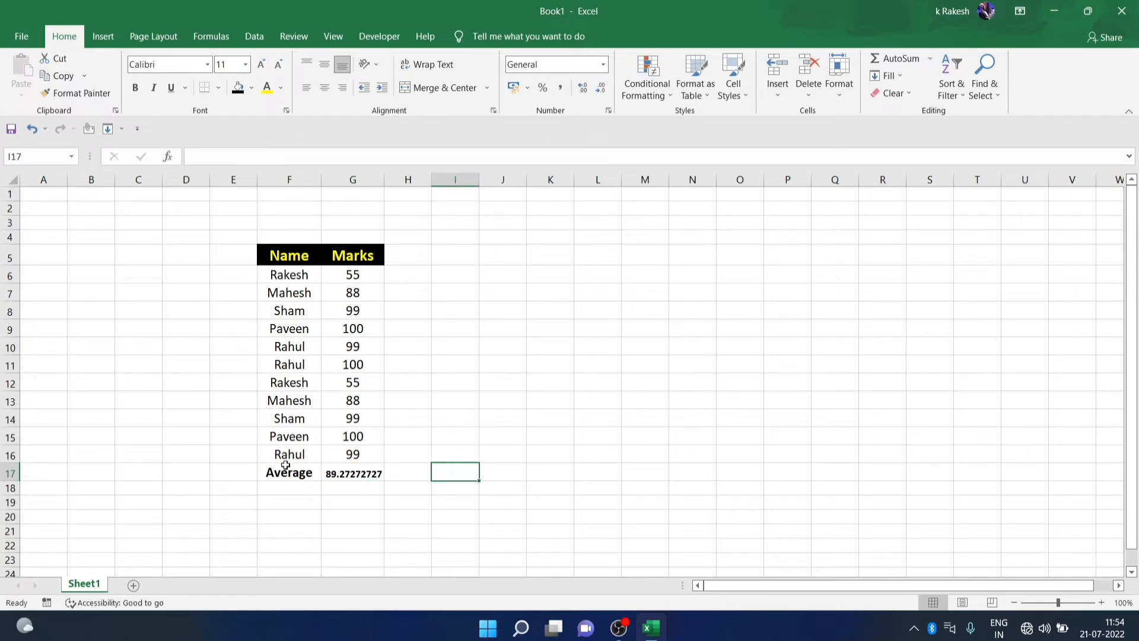
Clear the Average row F17:G17 below the table
{"action": "left_click_drag", "start_coordinate": [261, 474], "coordinate": [380, 471]}
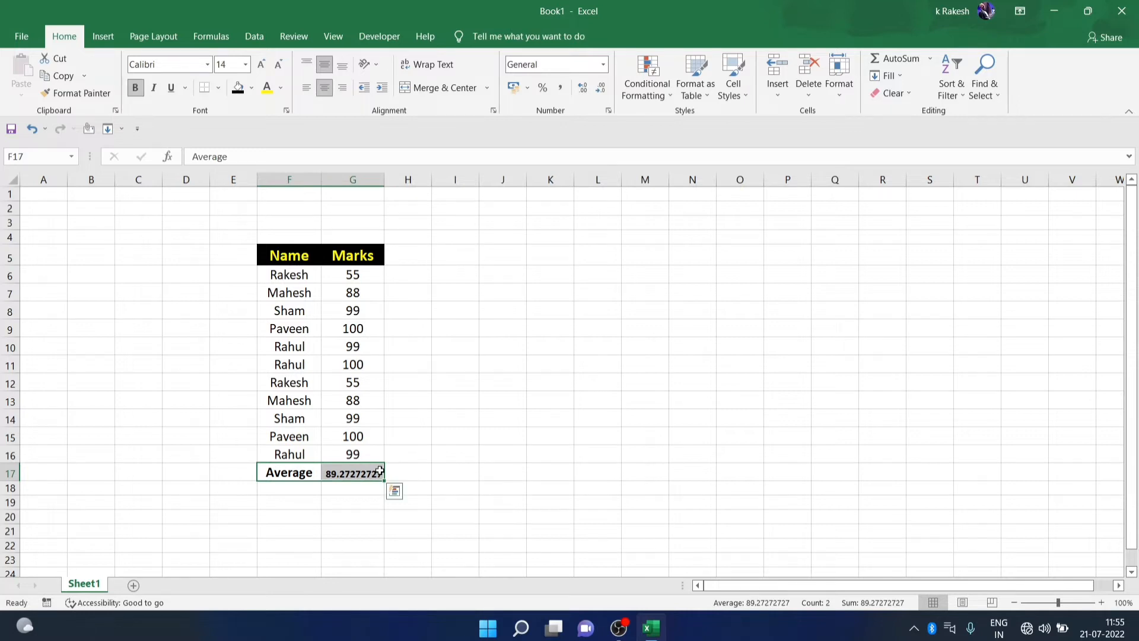
{"action": "key", "text": "Delete"}
{"action": "left_click", "coordinate": [426, 475]}
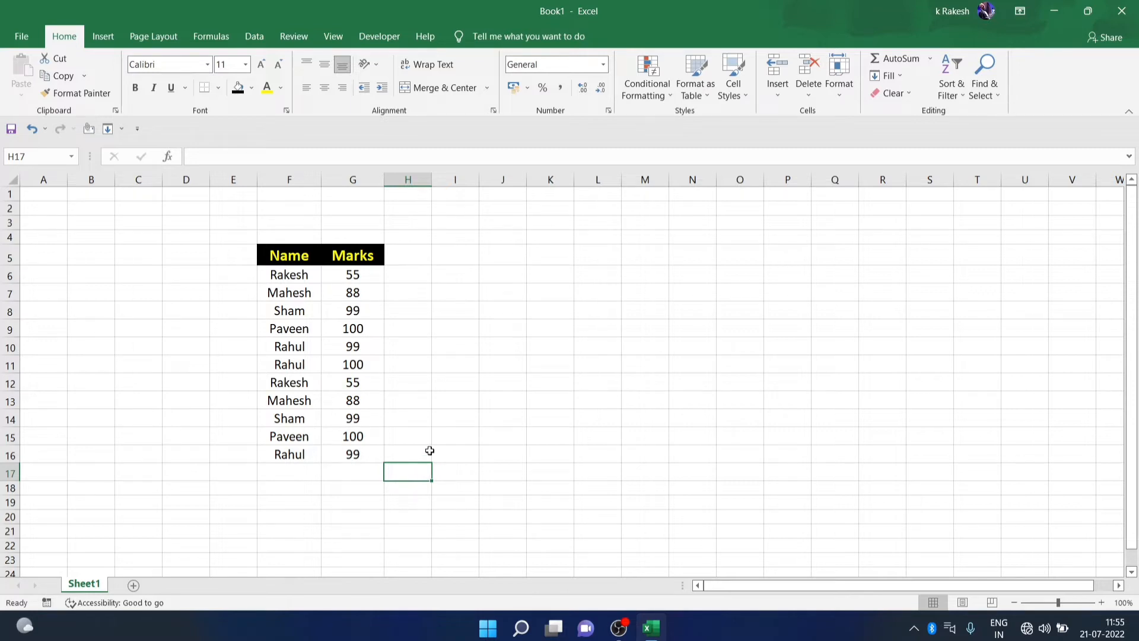
Copy the table range E5:G16, including empty column E
{"action": "left_click_drag", "start_coordinate": [279, 274], "coordinate": [355, 454]}
{"action": "left_click", "coordinate": [456, 380]}
{"action": "left_click_drag", "start_coordinate": [249, 249], "coordinate": [372, 454]}
{"action": "key", "text": "ctrl+c"}
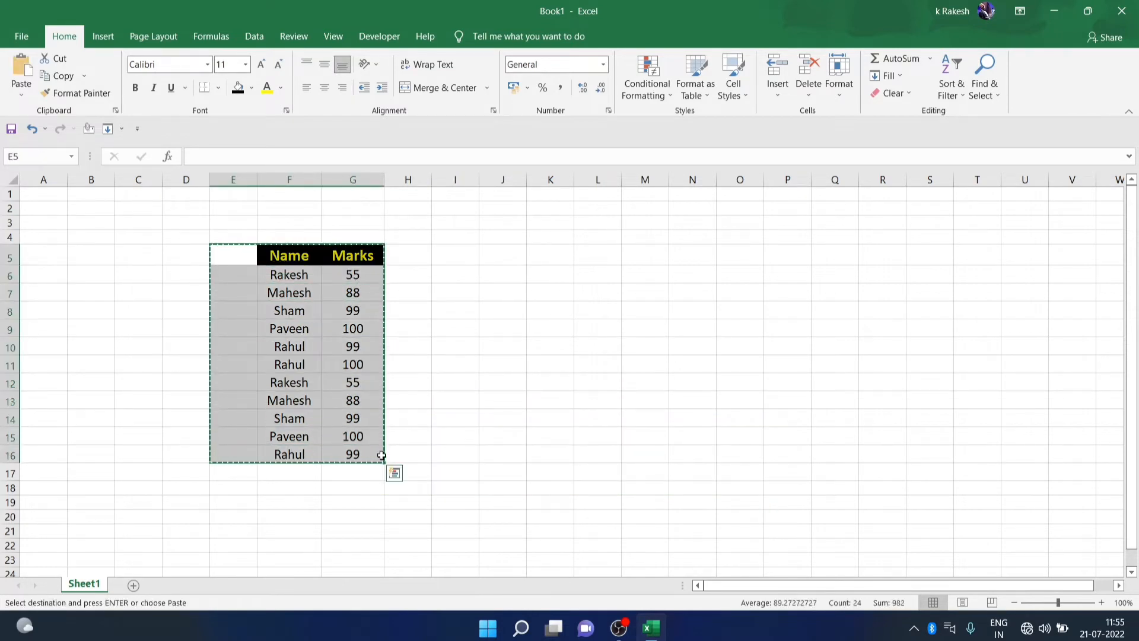
Paste the copy at D9 on a new Sheet2, then return to Sheet1
{"action": "left_click", "coordinate": [133, 585]}
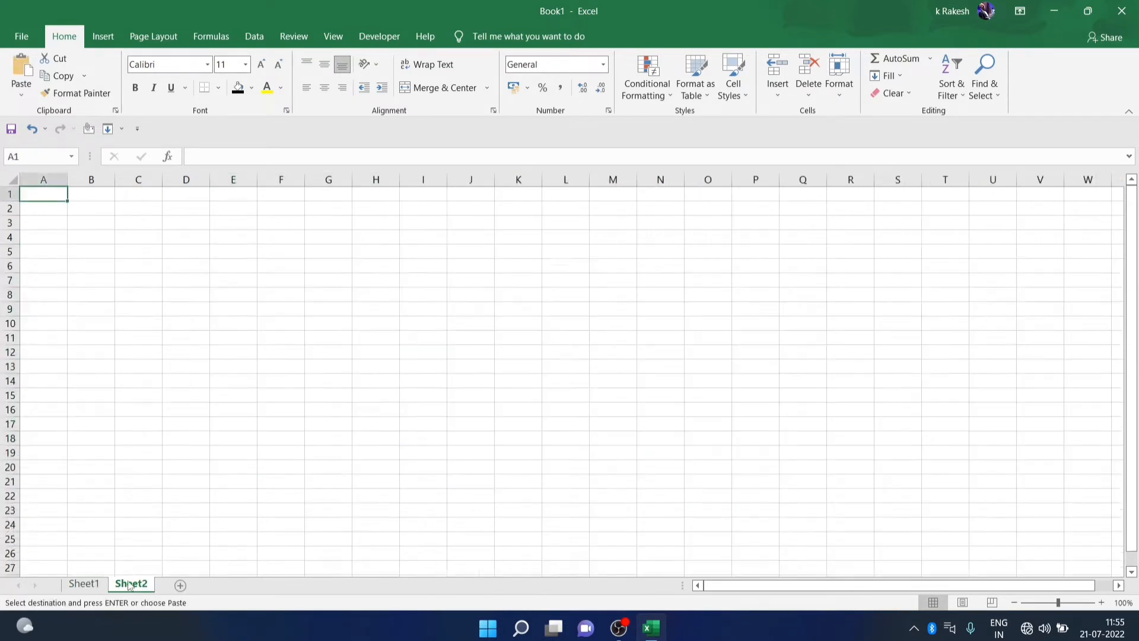
{"action": "left_click", "coordinate": [208, 312]}
{"action": "key", "text": "ctrl+v"}
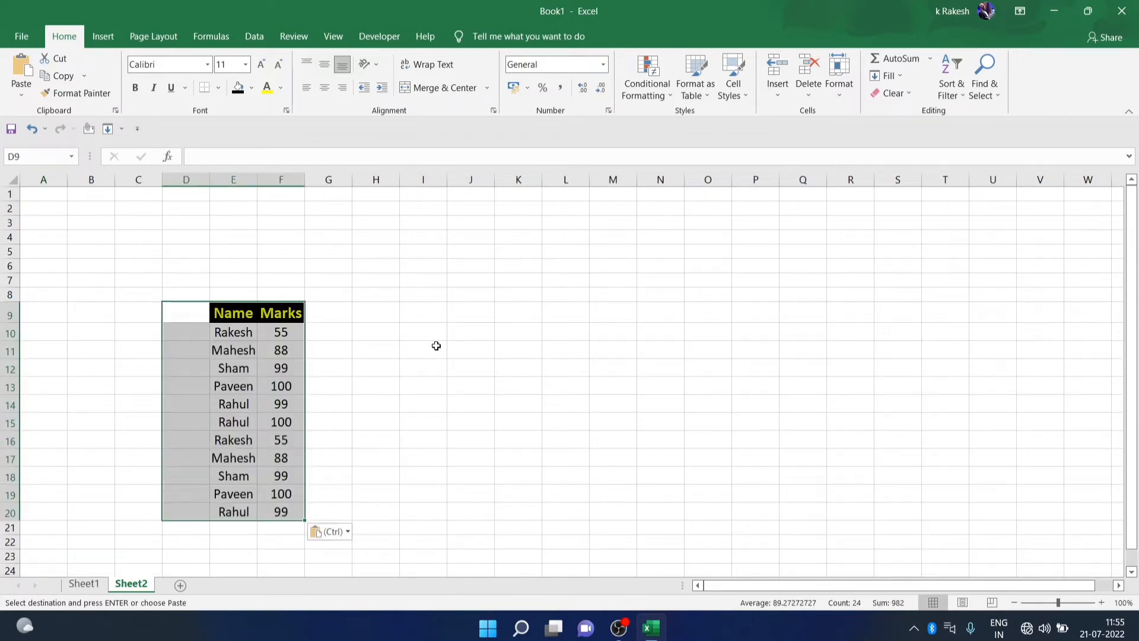
{"action": "left_click", "coordinate": [432, 343]}
{"action": "left_click", "coordinate": [84, 584]}
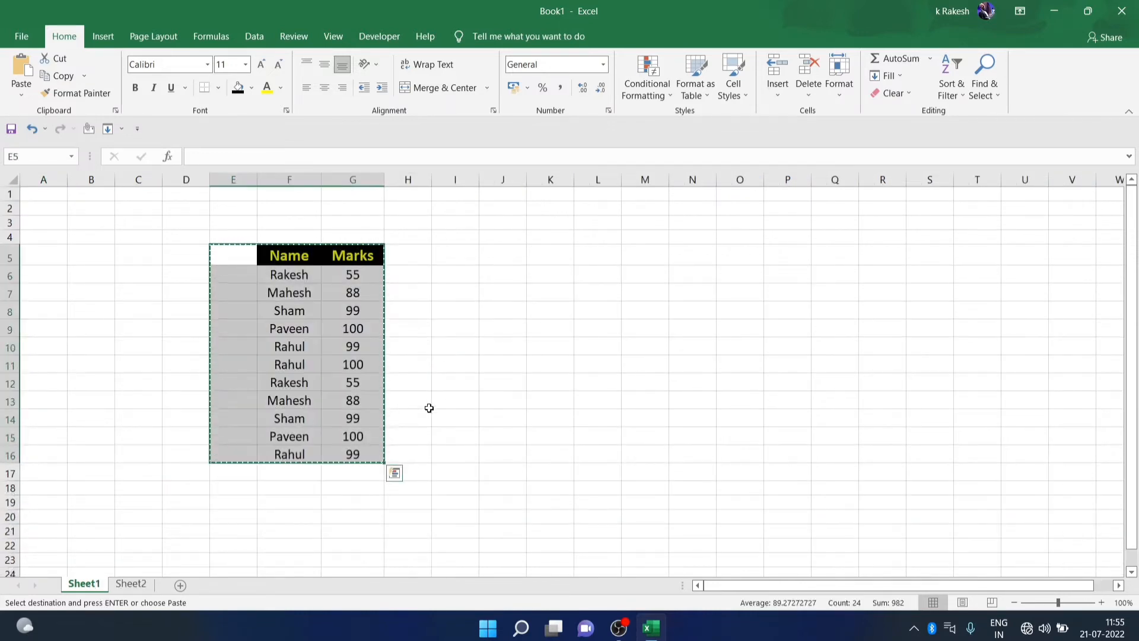
{"action": "left_click", "coordinate": [446, 403]}
{"action": "double_click", "coordinate": [447, 402]}
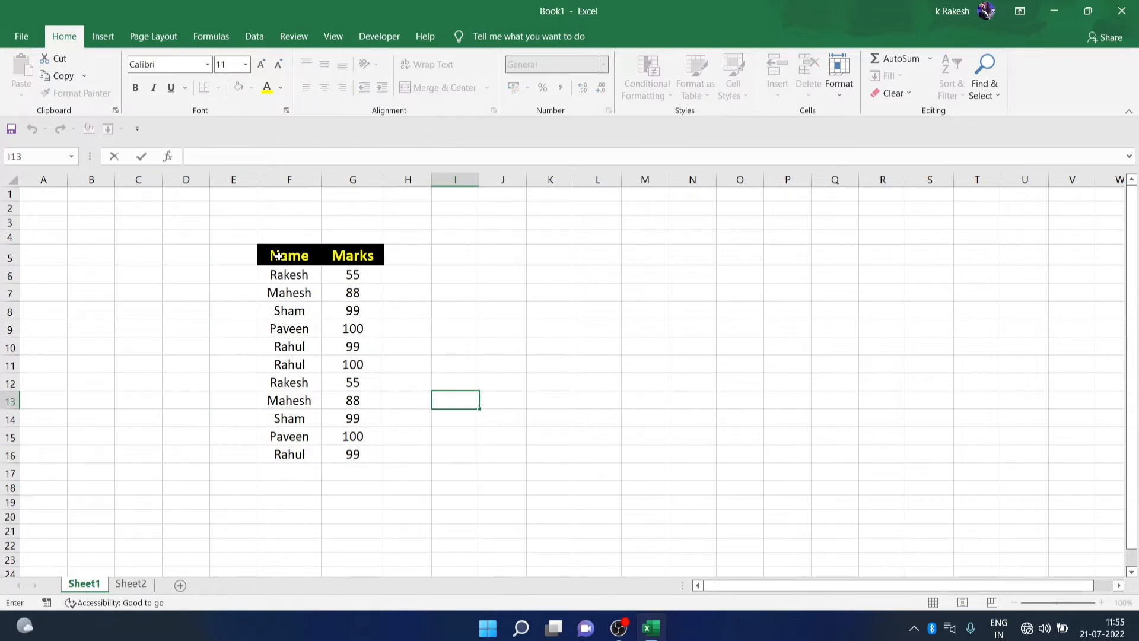
From the mark 99 beside Sham, select the whole table F5:G16 with Ctrl+A
{"action": "left_click", "coordinate": [324, 314]}
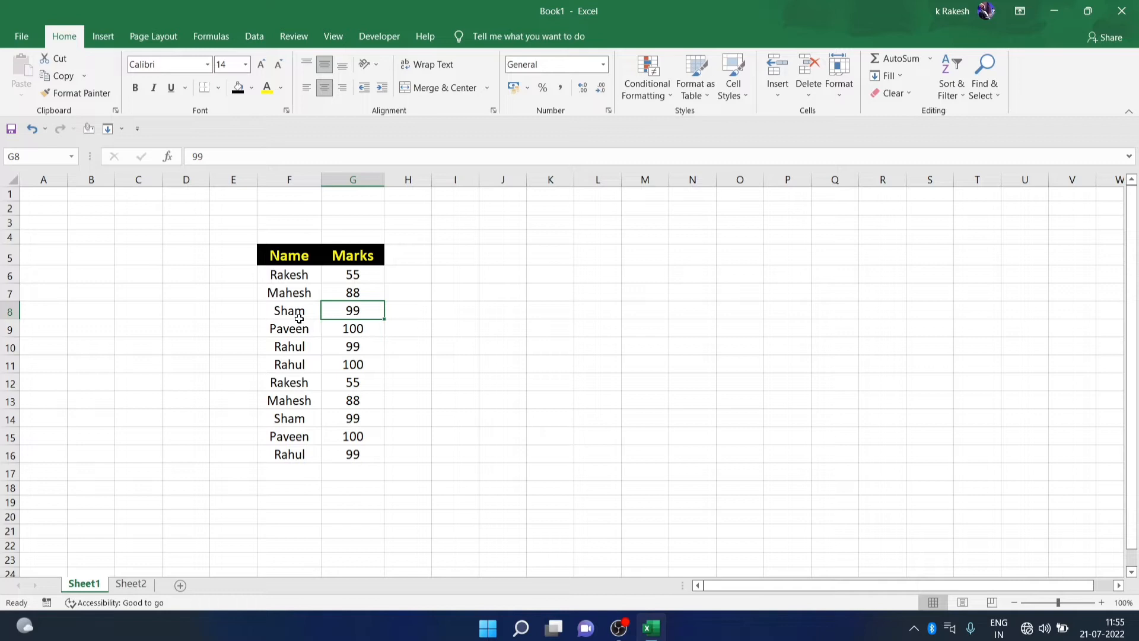
{"action": "left_click_drag", "start_coordinate": [278, 257], "coordinate": [342, 459]}
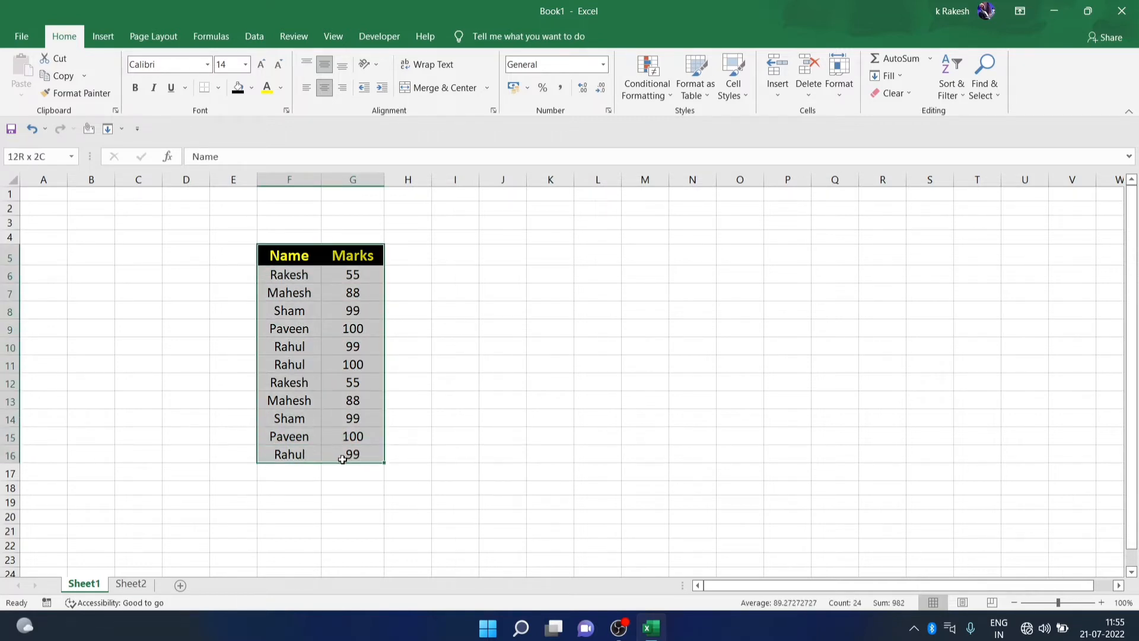
{"action": "left_click", "coordinate": [449, 306]}
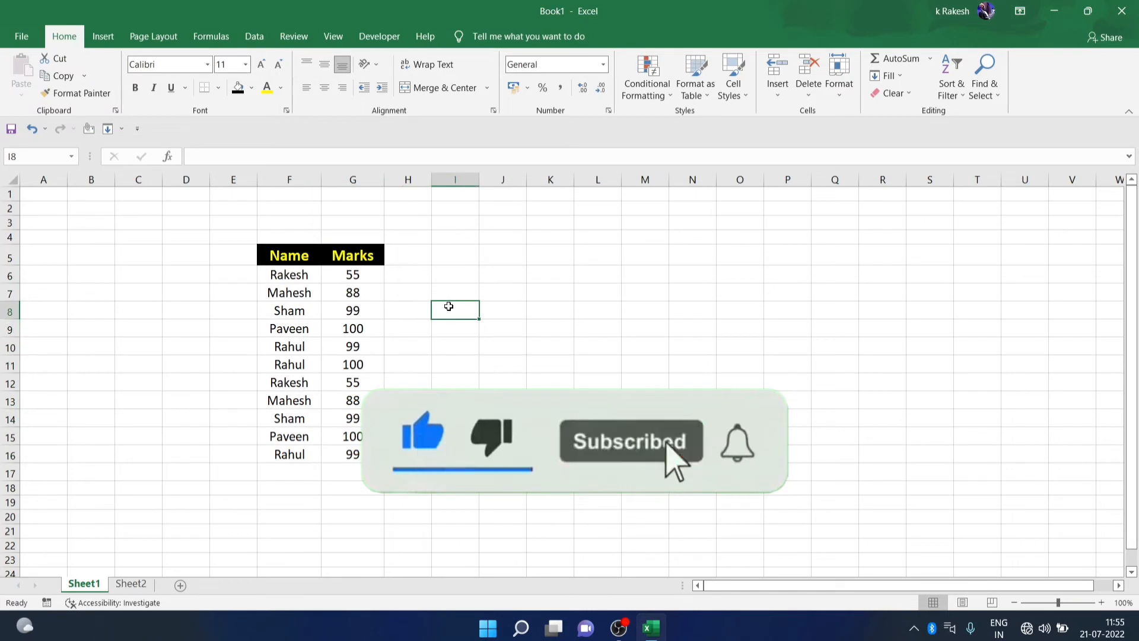
{"action": "left_click", "coordinate": [323, 310]}
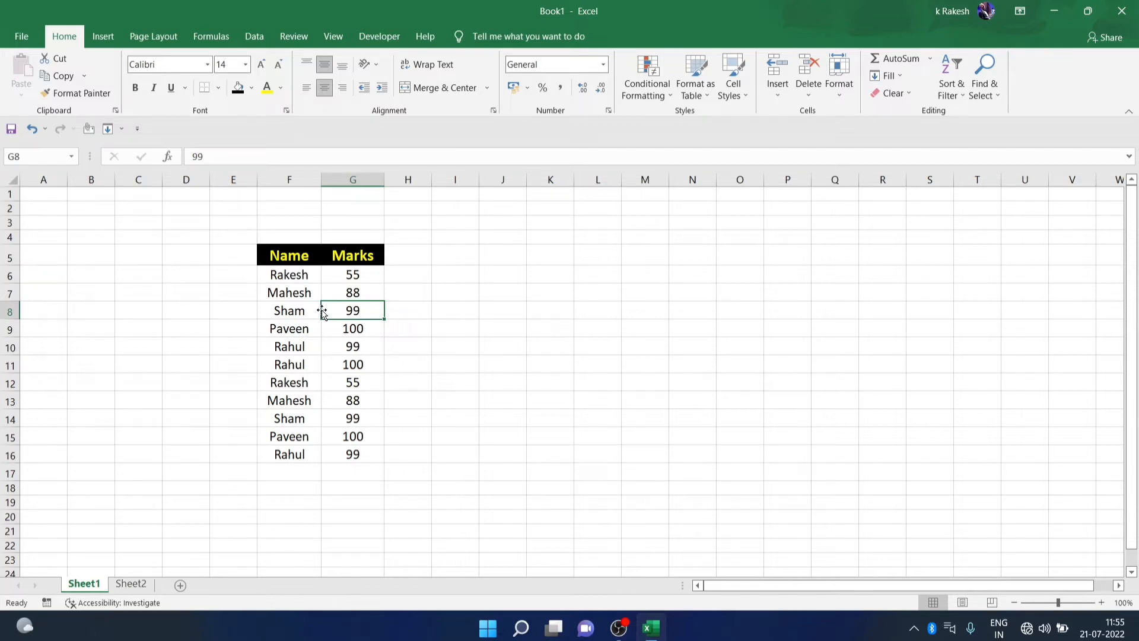
{"action": "left_click", "coordinate": [305, 308]}
{"action": "left_click", "coordinate": [337, 313]}
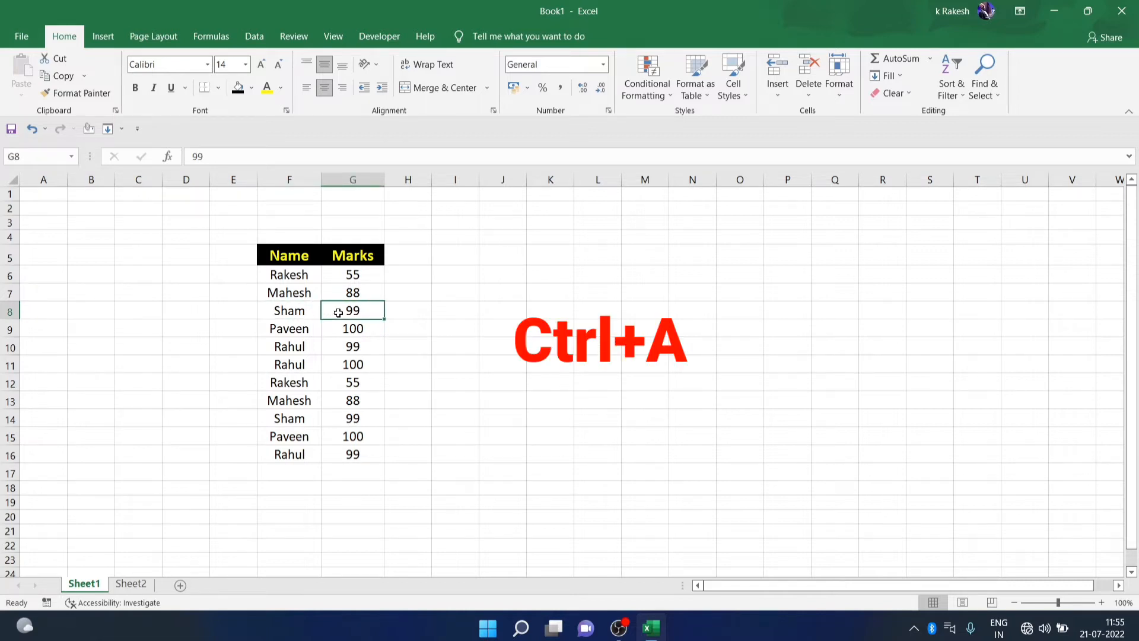
{"action": "key", "text": "ctrl+a"}
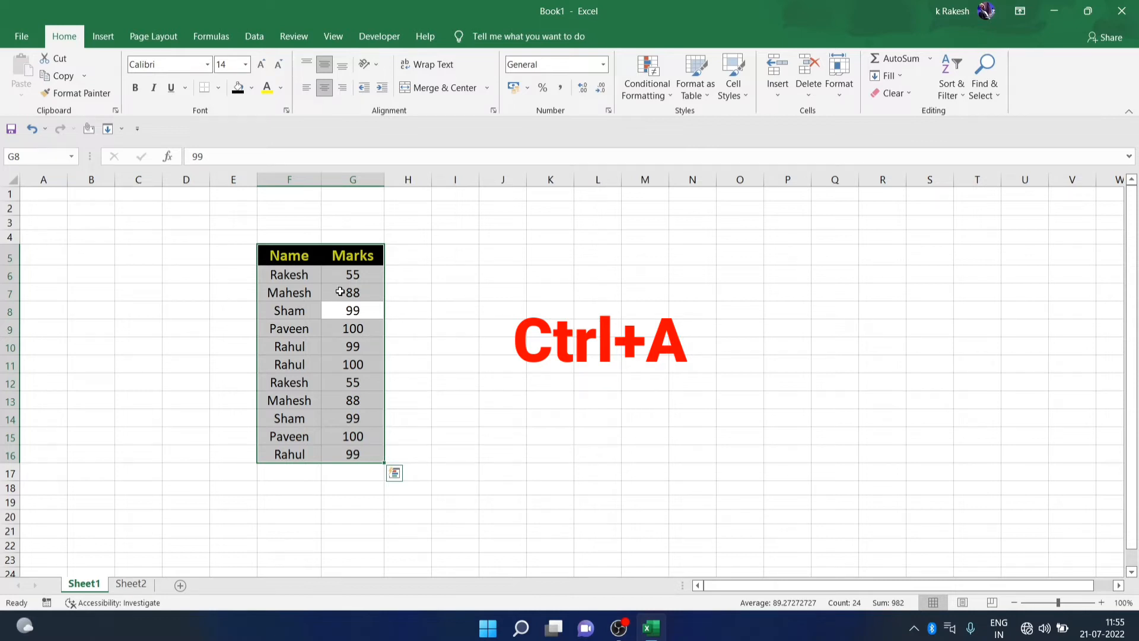
Convert the Name and Marks data into an Excel table with a Total Row
{"action": "key", "text": "ctrl+t"}
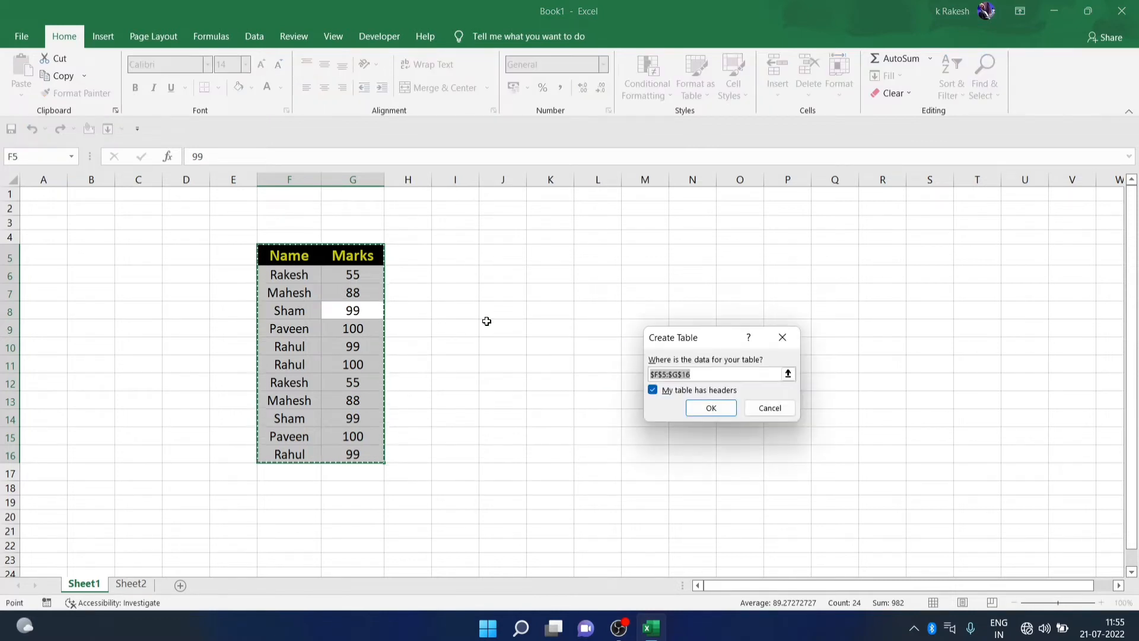
{"action": "left_click", "coordinate": [712, 408]}
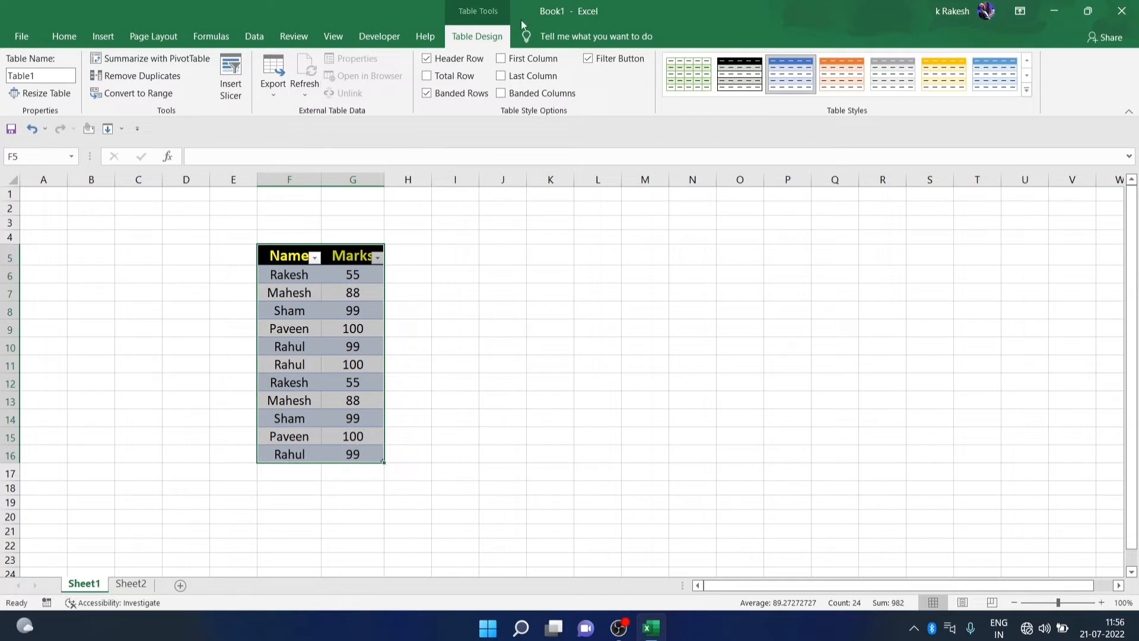
{"action": "left_click", "coordinate": [449, 77]}
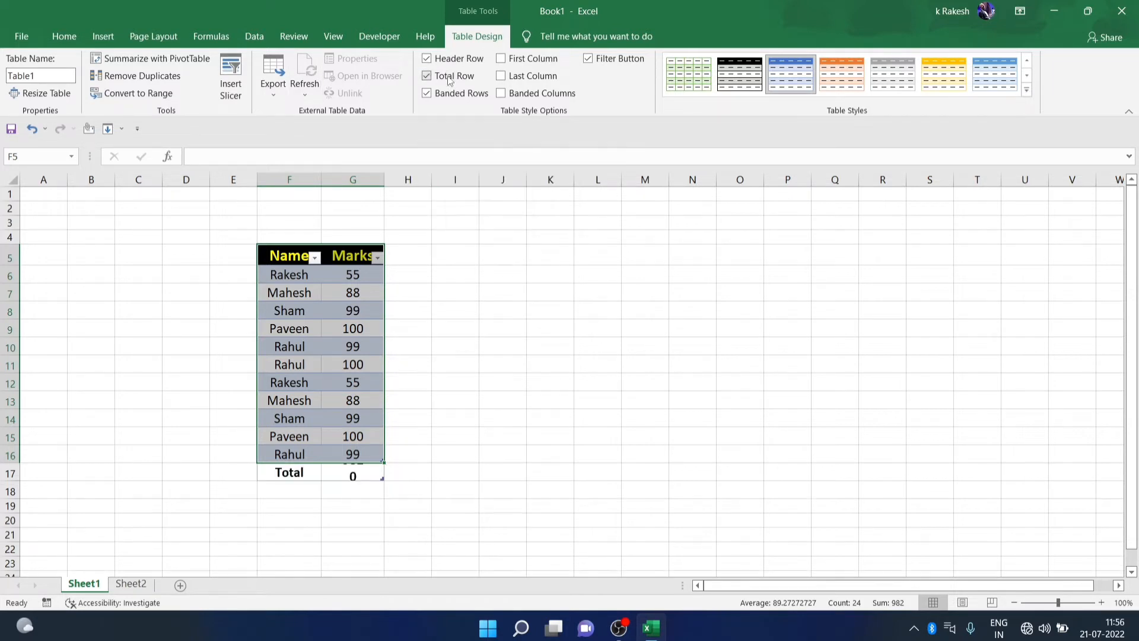
Cycle the G17 total through Max and Min, settling on Average (89.27273)
{"action": "left_click", "coordinate": [344, 472]}
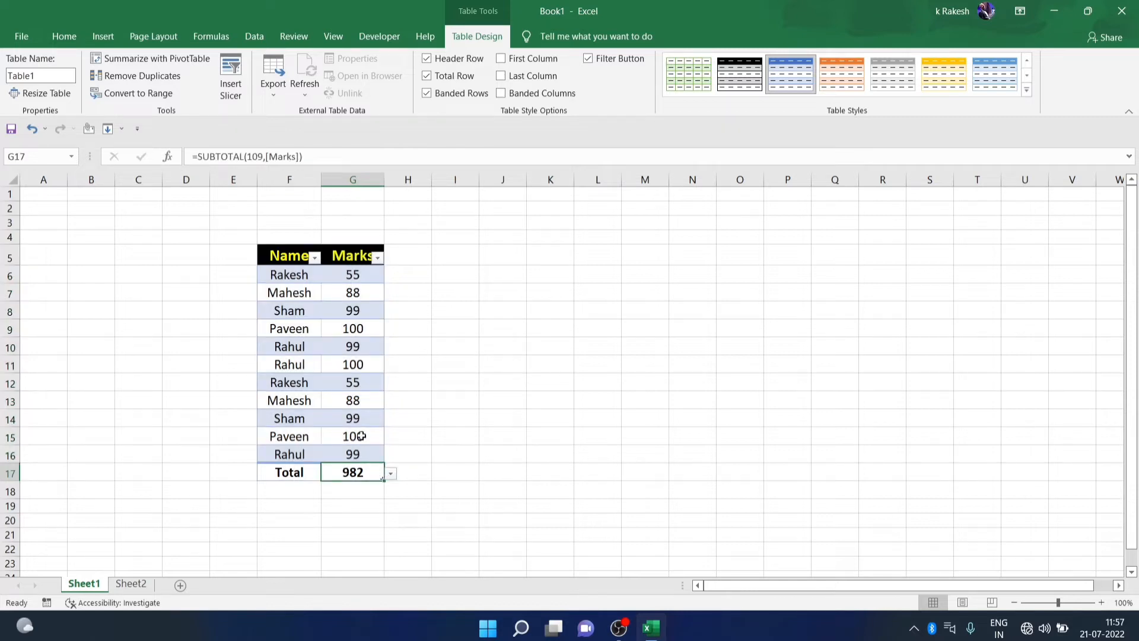
{"action": "left_click", "coordinate": [391, 473]}
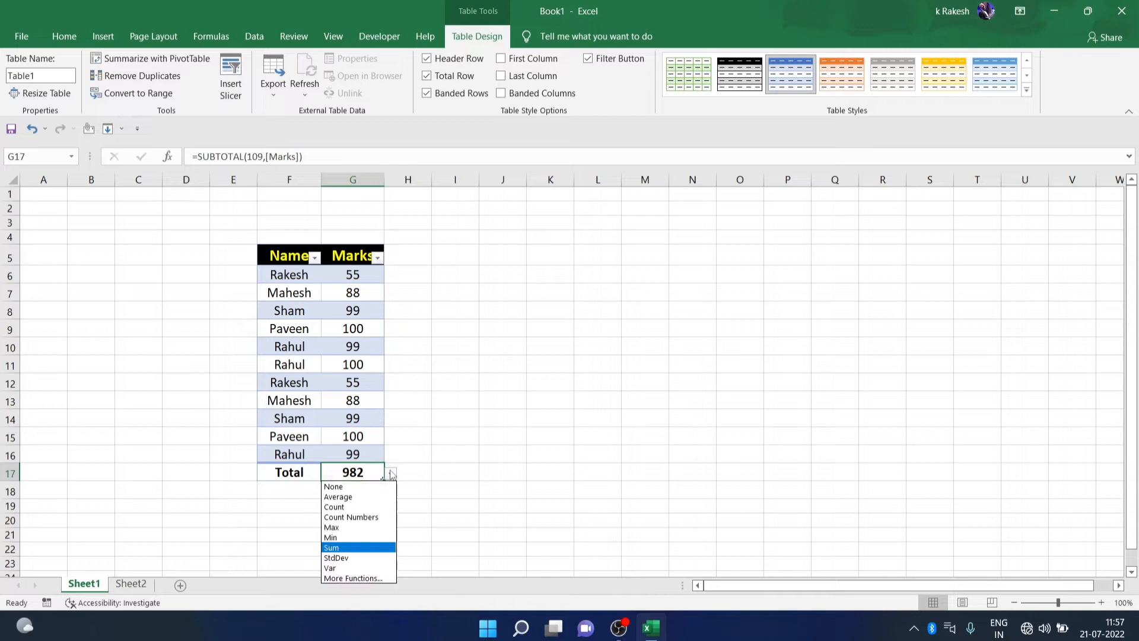
{"action": "left_click", "coordinate": [335, 527]}
{"action": "left_click", "coordinate": [391, 474]}
{"action": "left_click", "coordinate": [356, 537]}
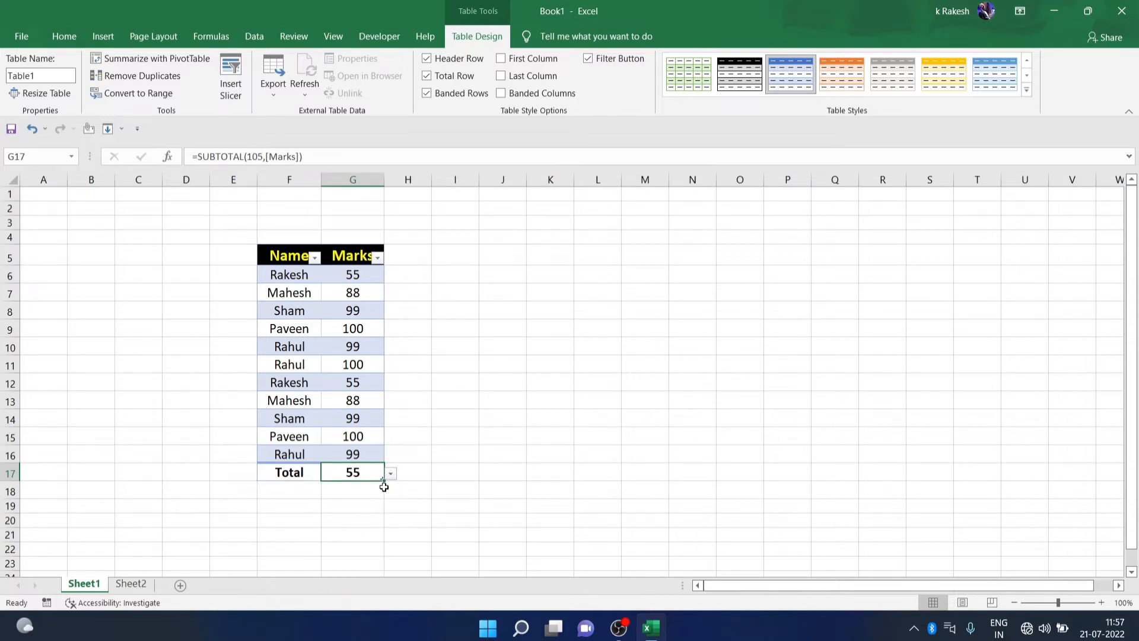
{"action": "left_click", "coordinate": [390, 474]}
{"action": "left_click", "coordinate": [356, 497]}
{"action": "left_click", "coordinate": [391, 474]}
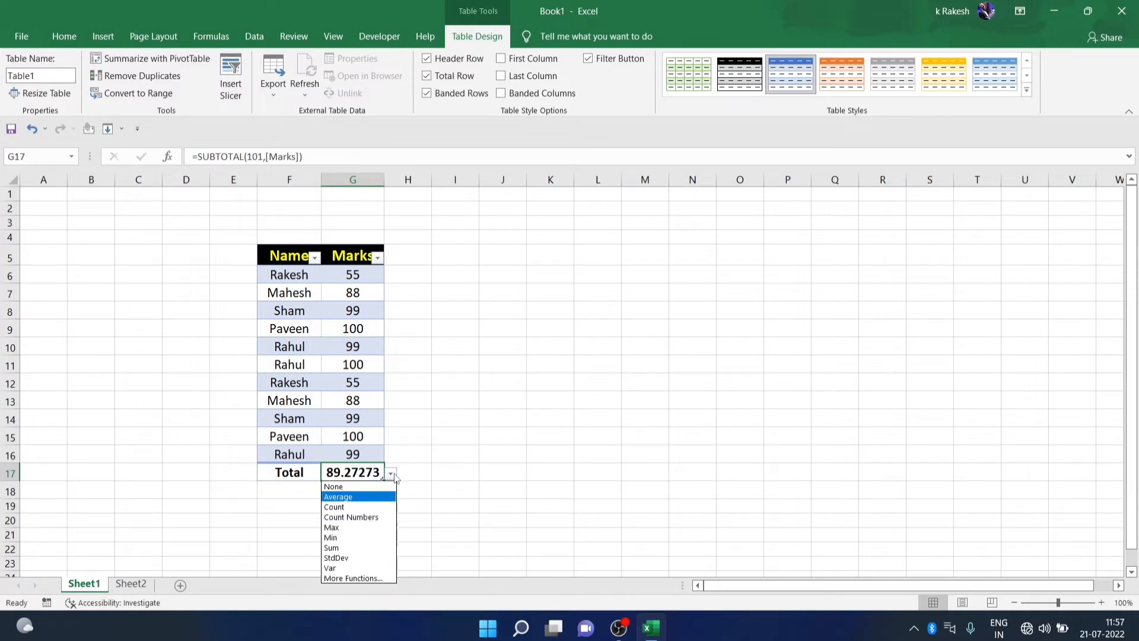
{"action": "left_click", "coordinate": [356, 576]}
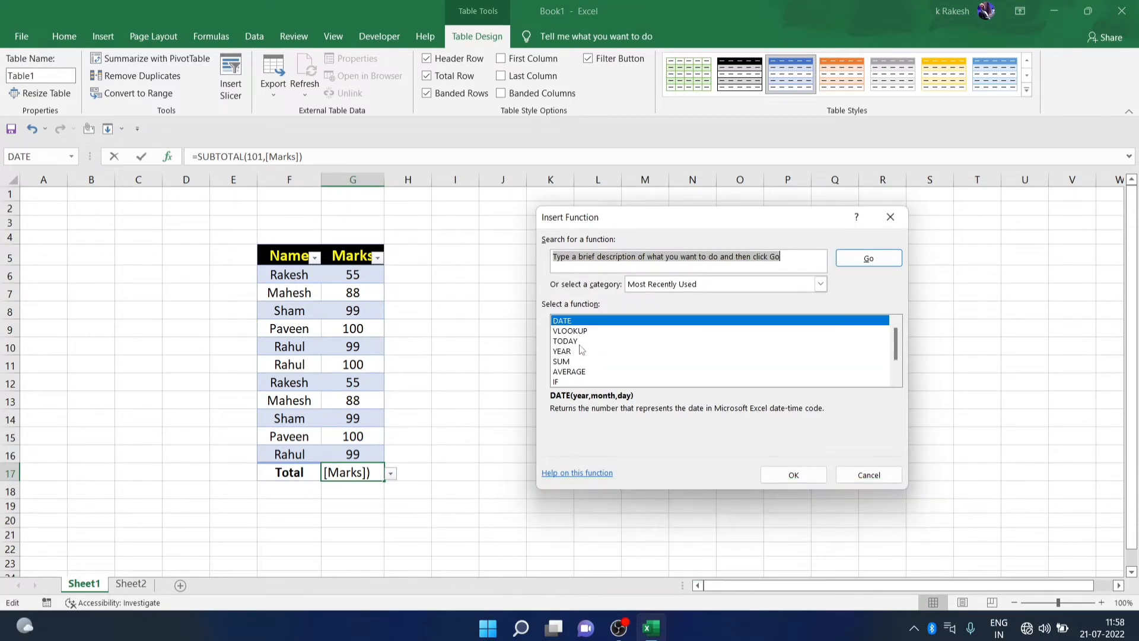
{"action": "left_click", "coordinate": [898, 224]}
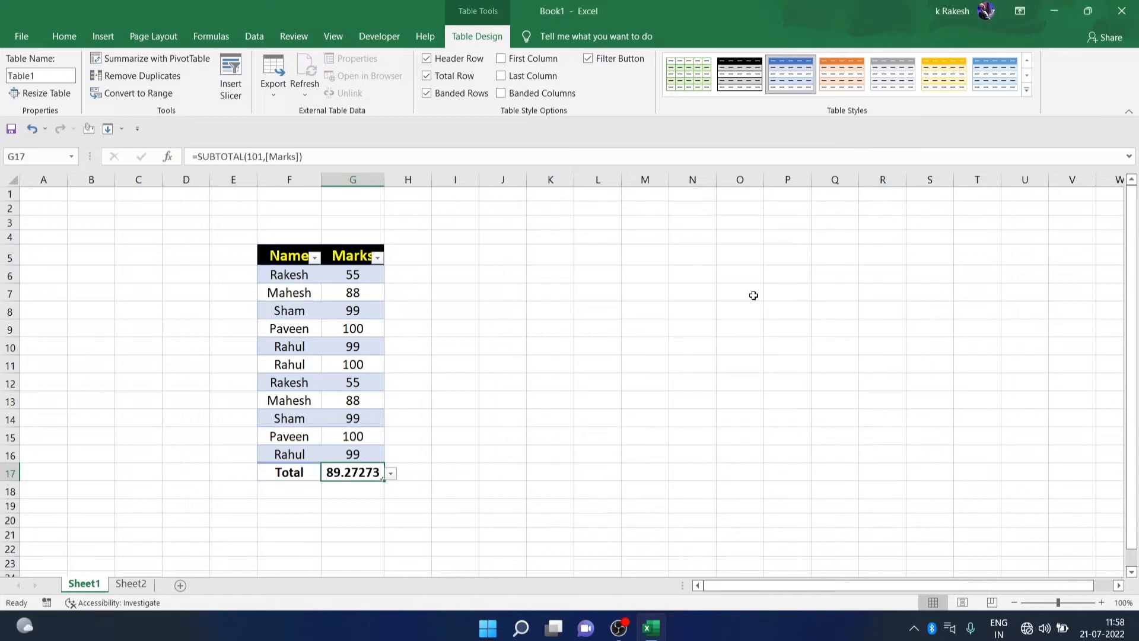
{"action": "left_click", "coordinate": [439, 467]}
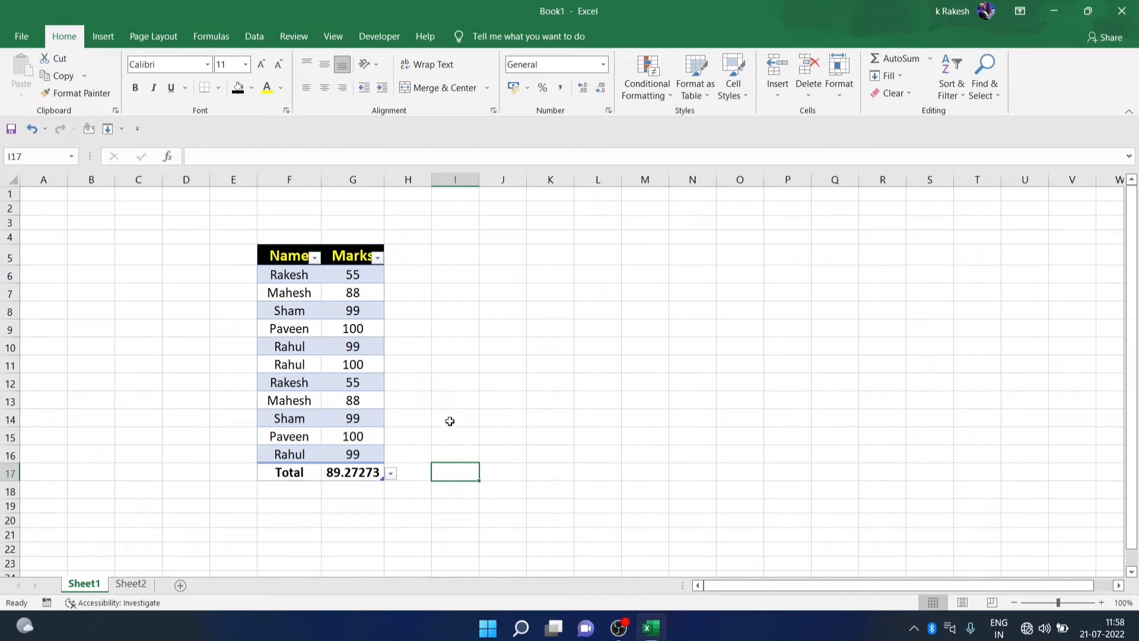
{"action": "left_click", "coordinate": [487, 329]}
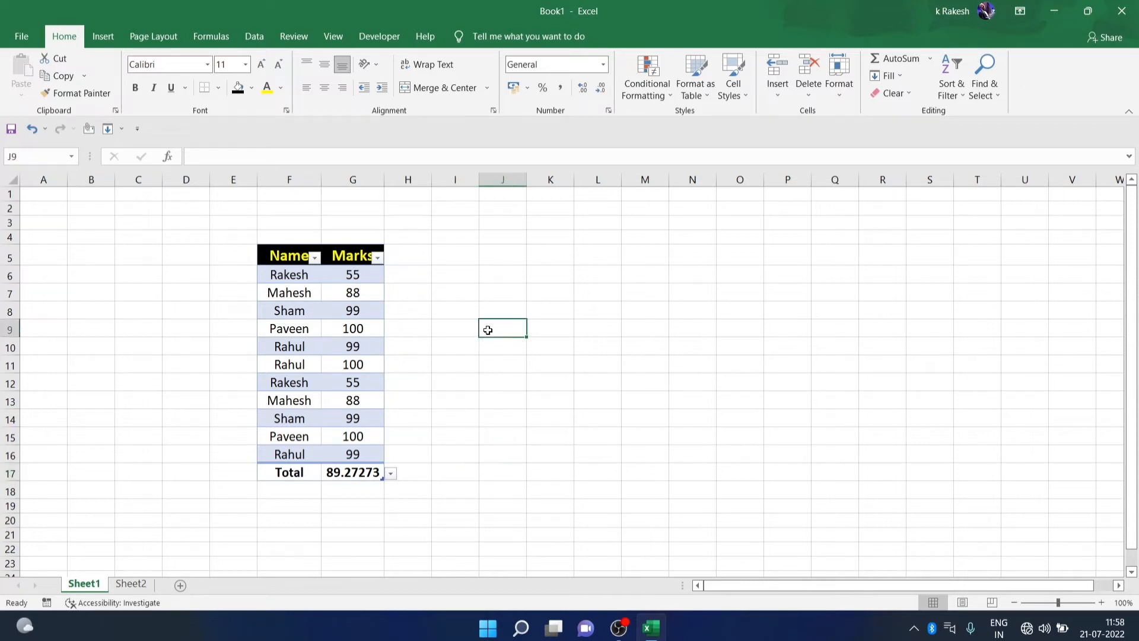
{"action": "left_click", "coordinate": [315, 257]}
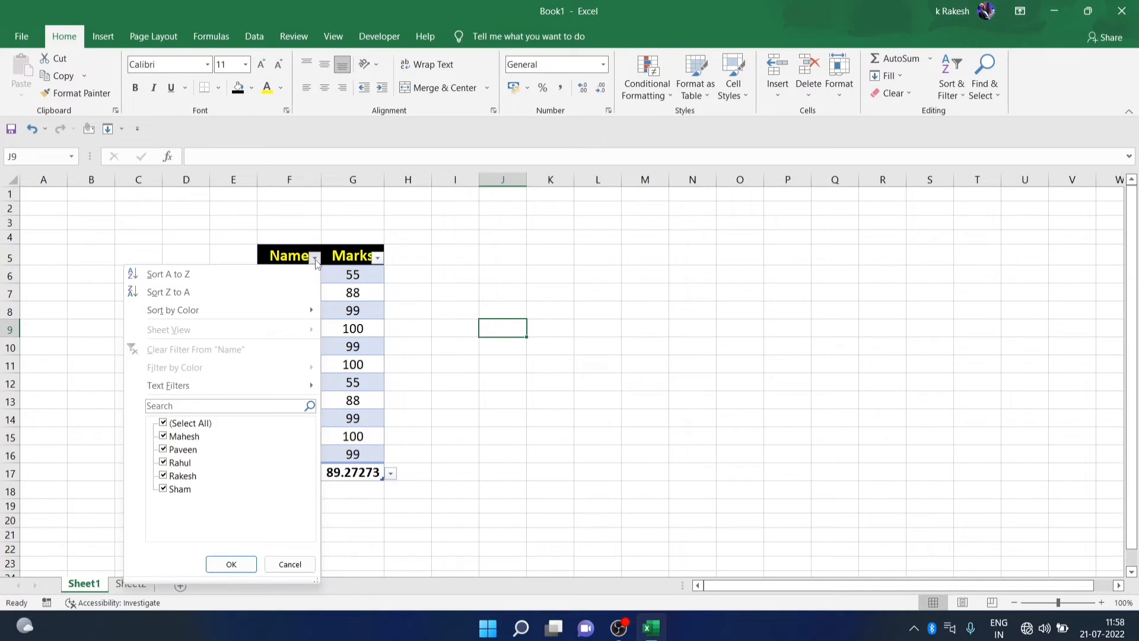
{"action": "left_click", "coordinate": [315, 258]}
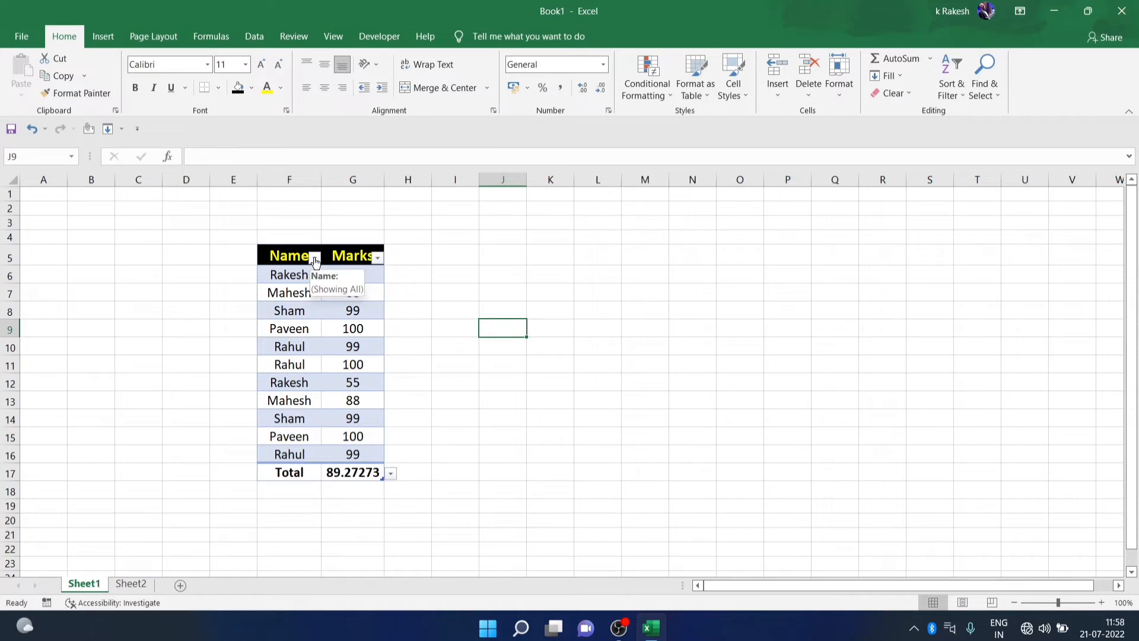
{"action": "left_click", "coordinate": [315, 257]}
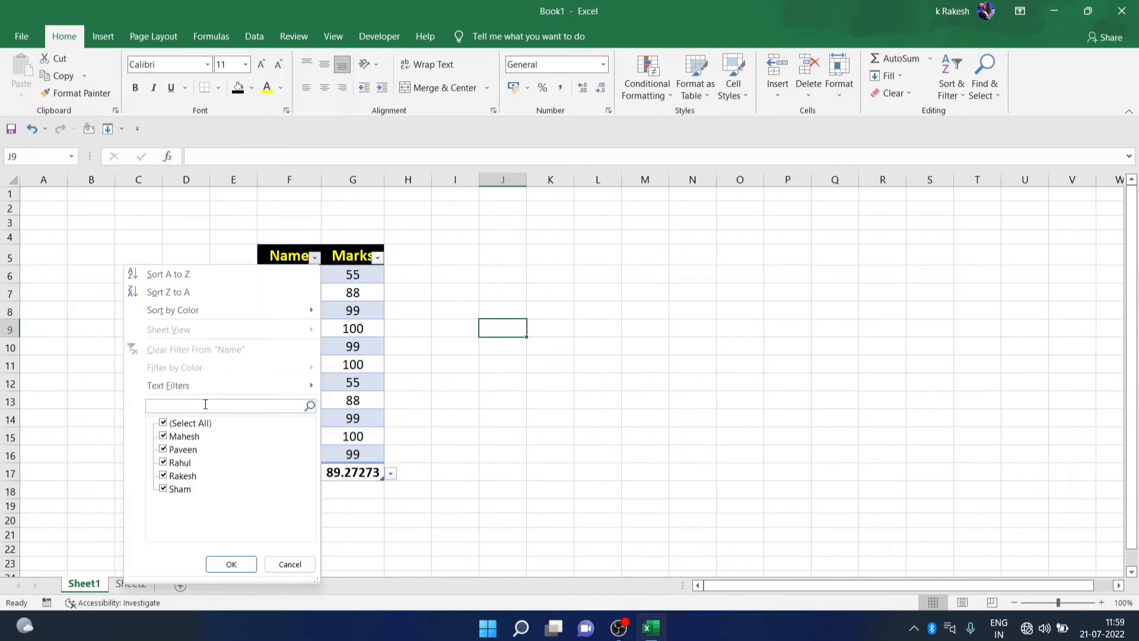
{"action": "type", "text": "Rakesh"}
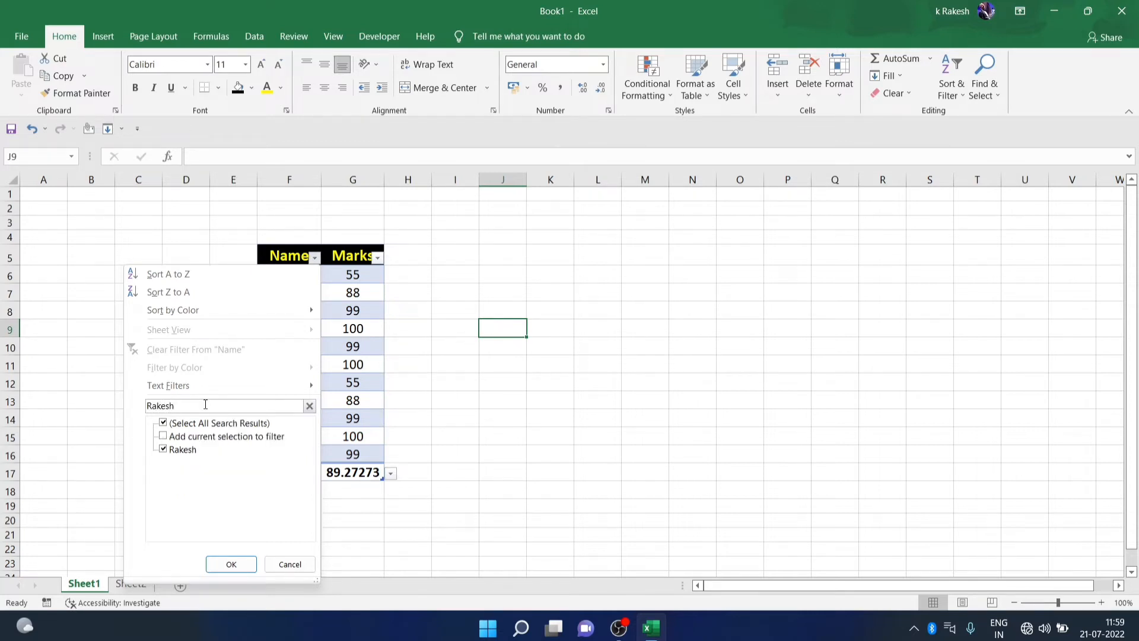
{"action": "left_click", "coordinate": [231, 564]}
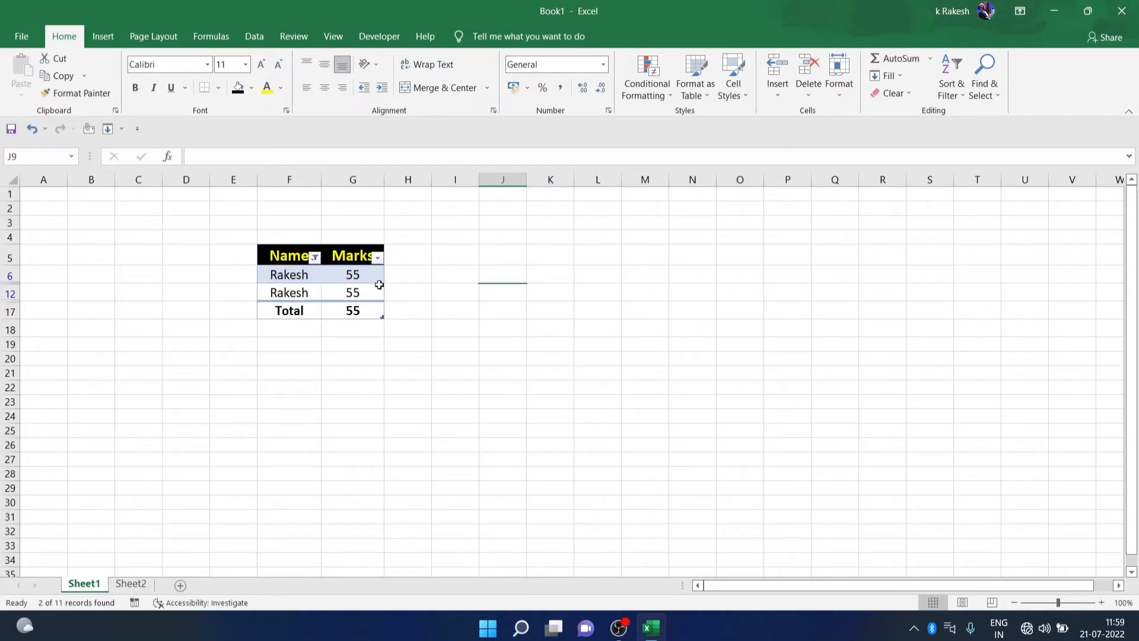
{"action": "left_click", "coordinate": [377, 257]}
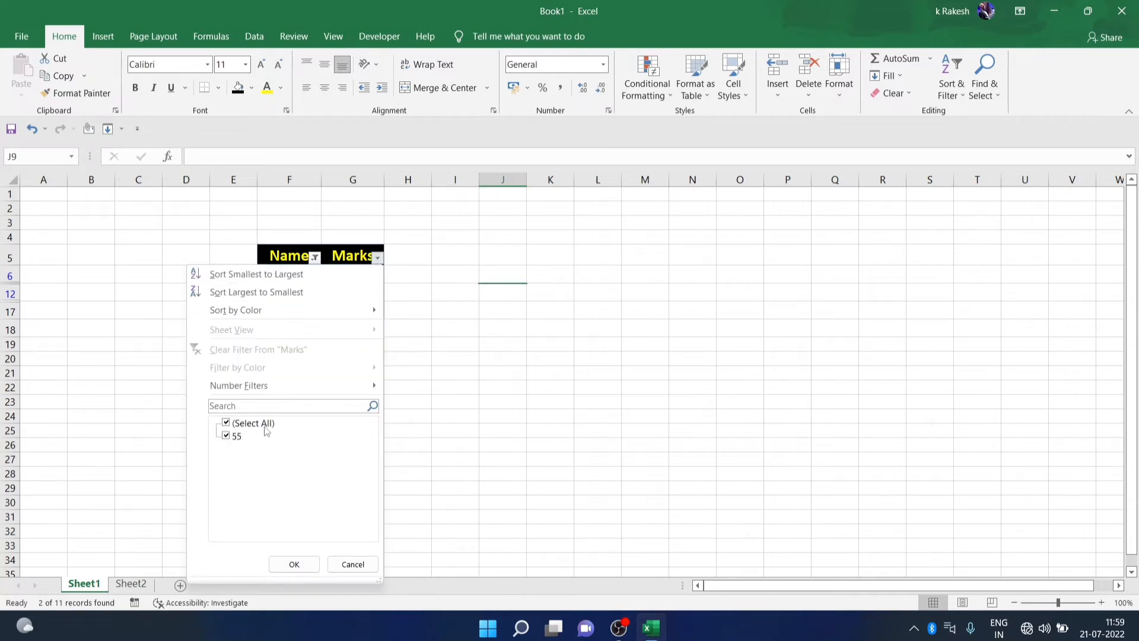
{"action": "left_click", "coordinate": [265, 407]}
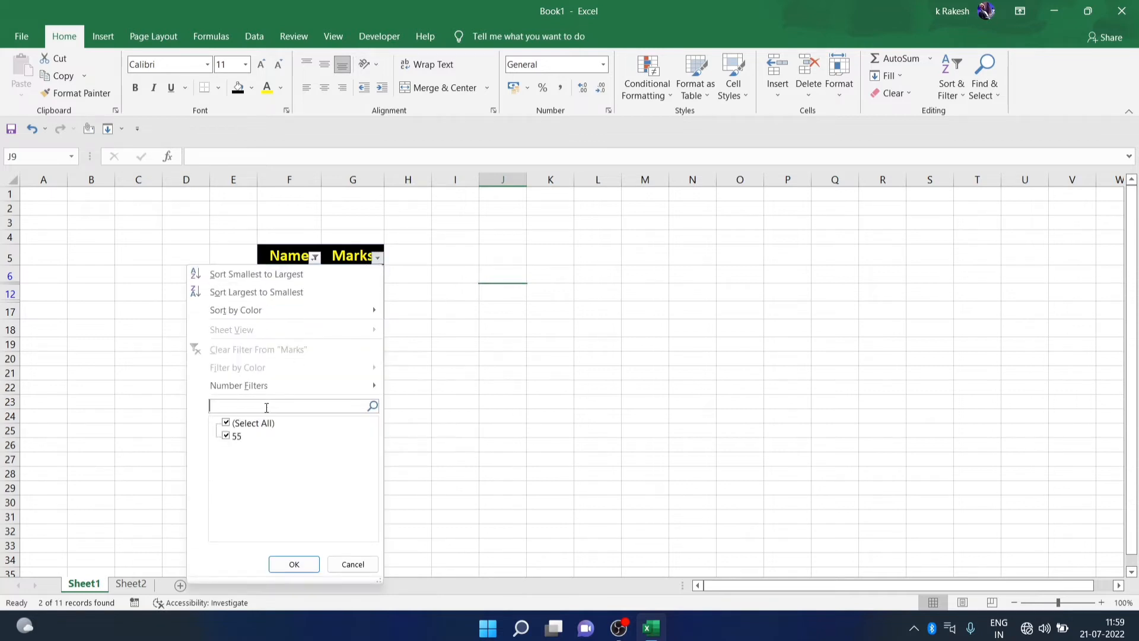
{"action": "left_click", "coordinate": [446, 295]}
{"action": "key", "text": "ctrl+z"}
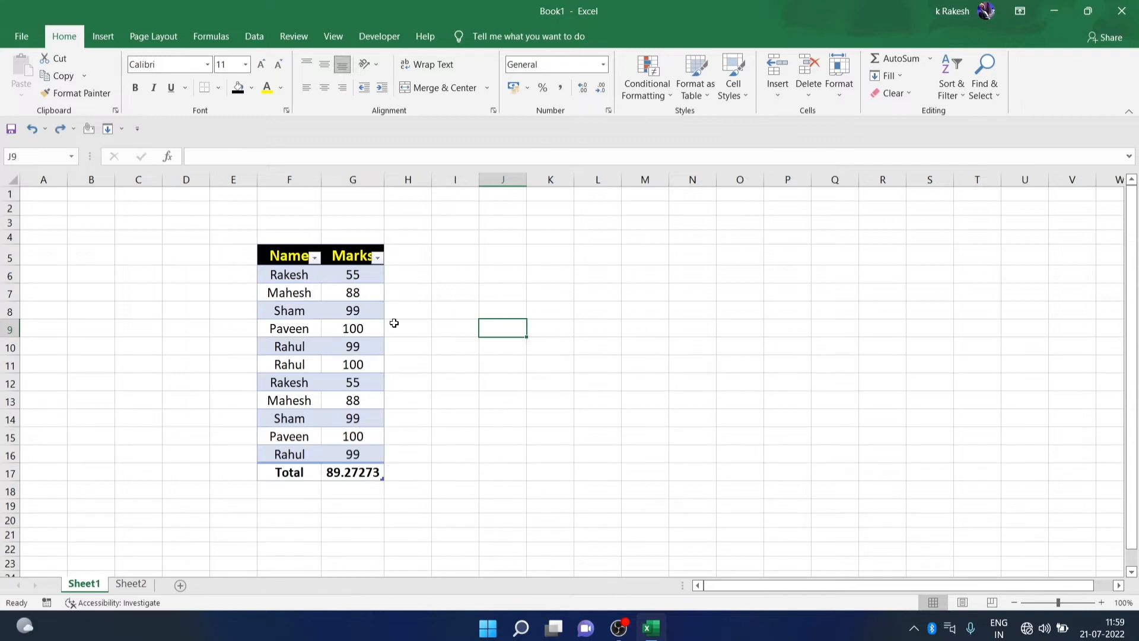
{"action": "left_click", "coordinate": [452, 416]}
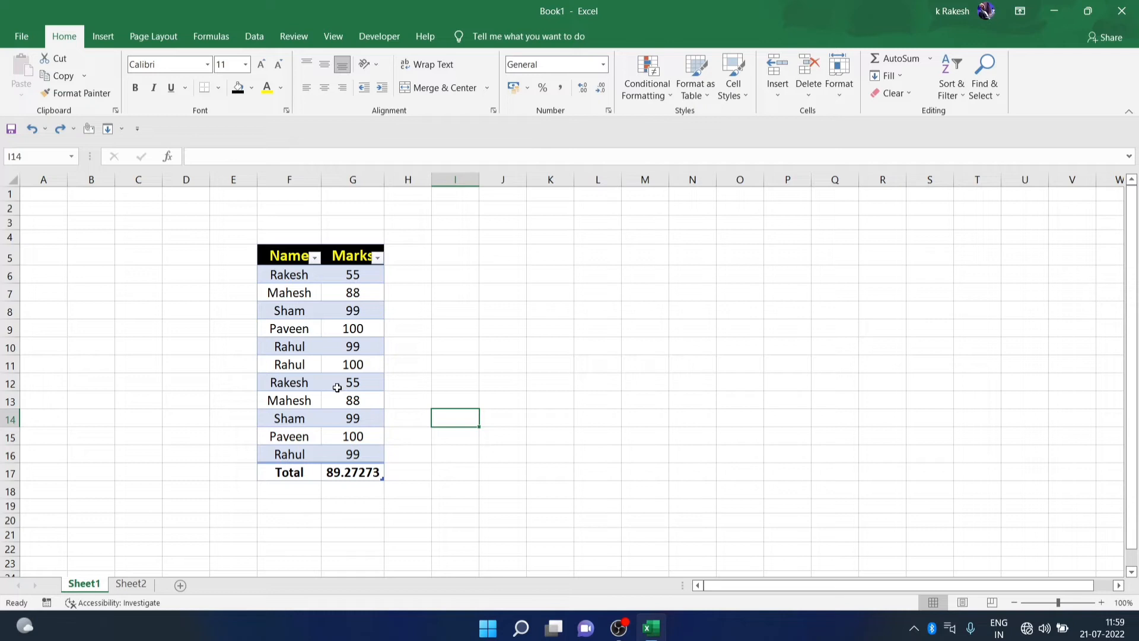
Remove duplicate rows by Name and Marks, leaving six unique entries averaging 90.16667
{"action": "left_click", "coordinate": [344, 312]}
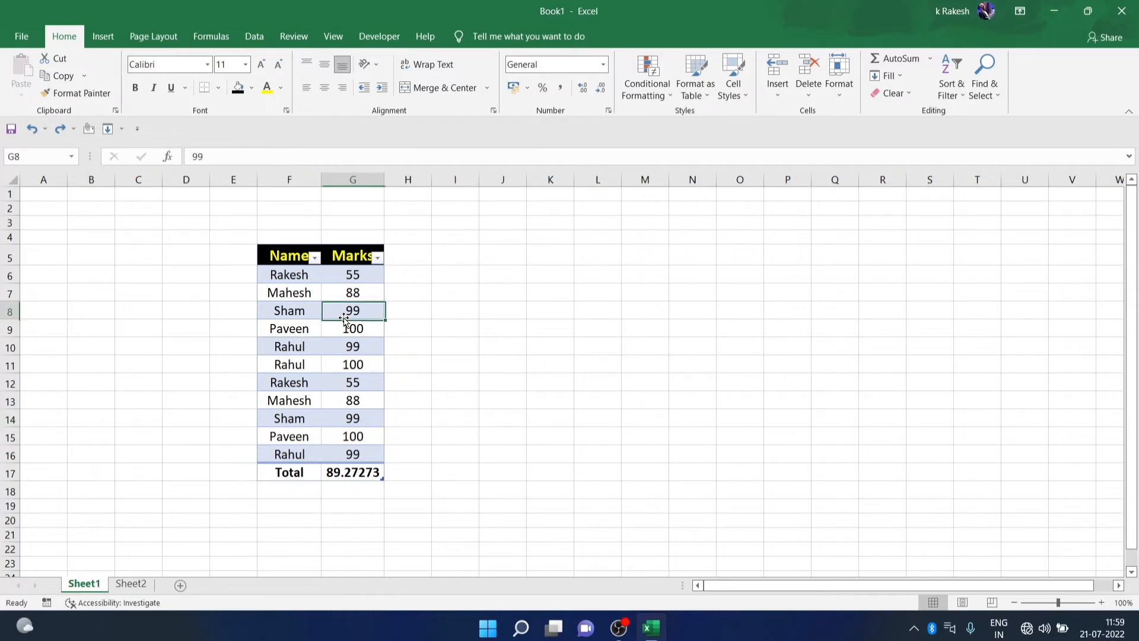
{"action": "key", "text": "ctrl+a"}
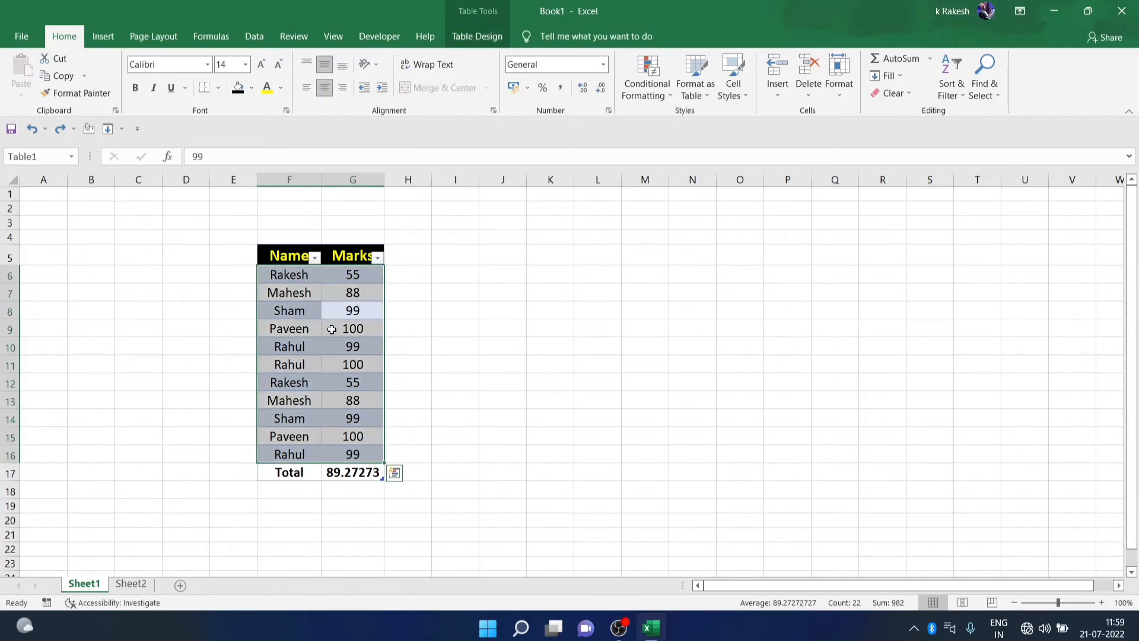
{"action": "left_click", "coordinate": [467, 39]}
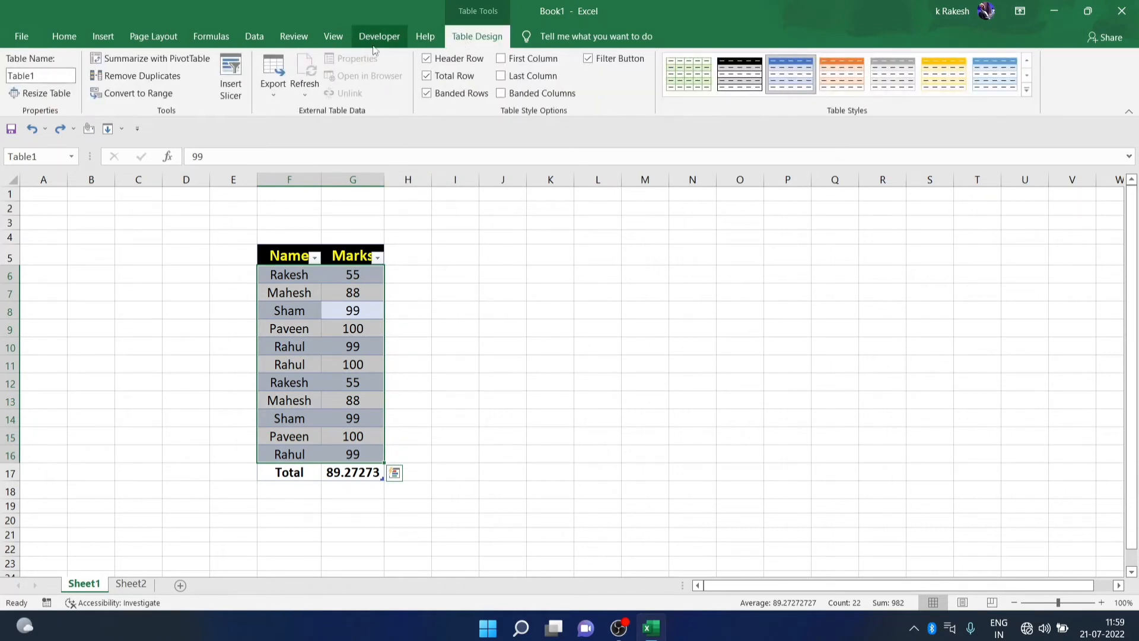
{"action": "left_click", "coordinate": [141, 78]}
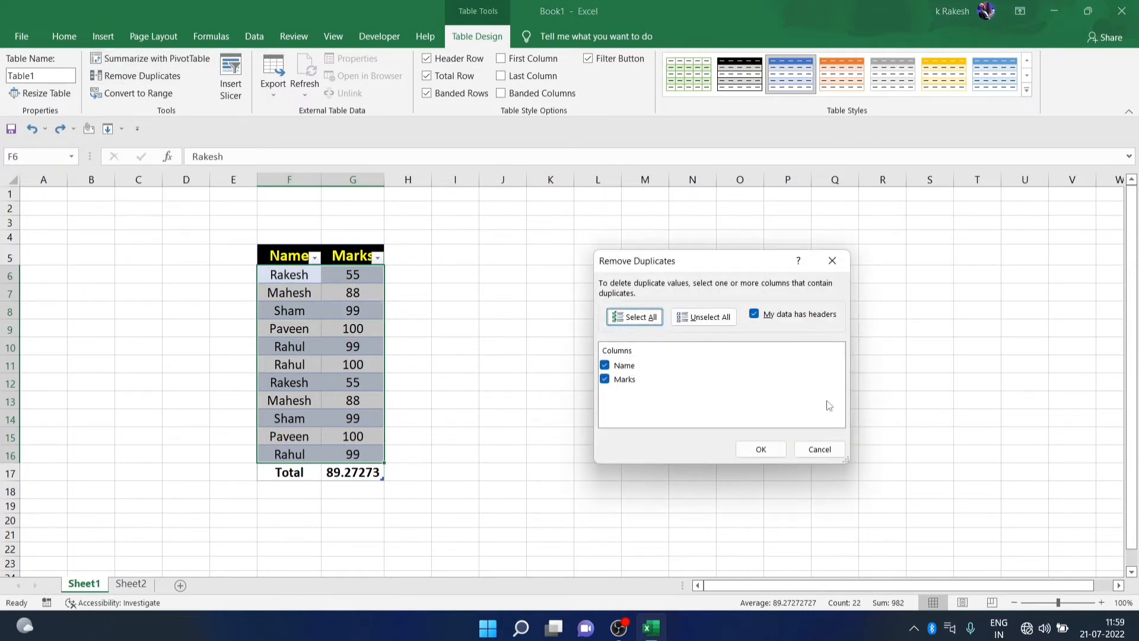
{"action": "left_click", "coordinate": [656, 325]}
{"action": "left_click", "coordinate": [764, 449]}
{"action": "left_click", "coordinate": [574, 353]}
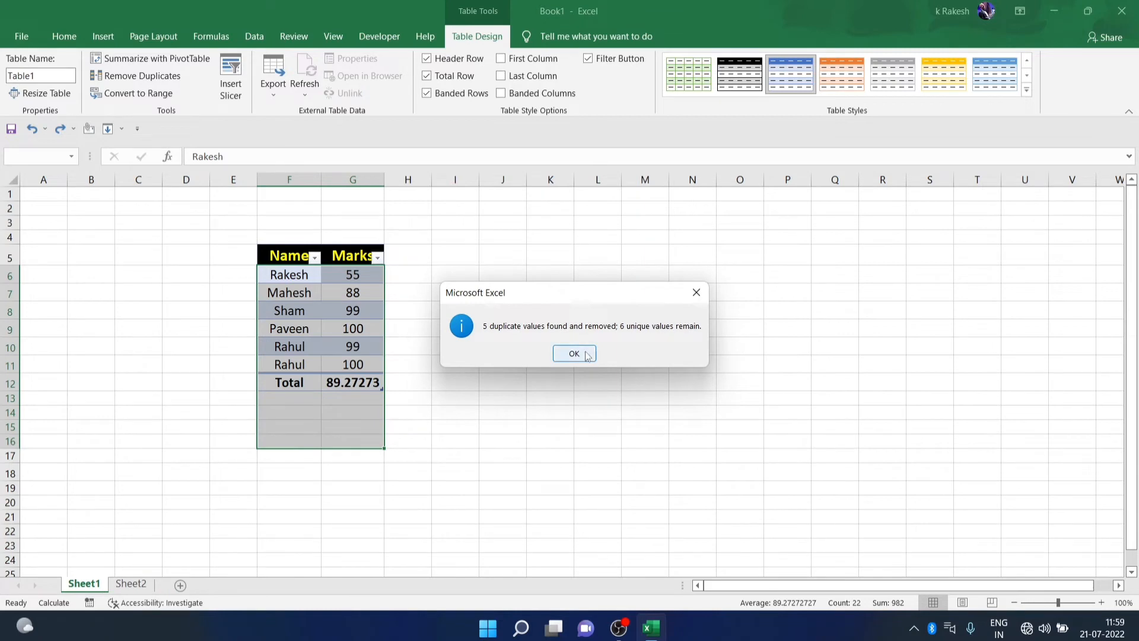
{"action": "left_click", "coordinate": [503, 365]}
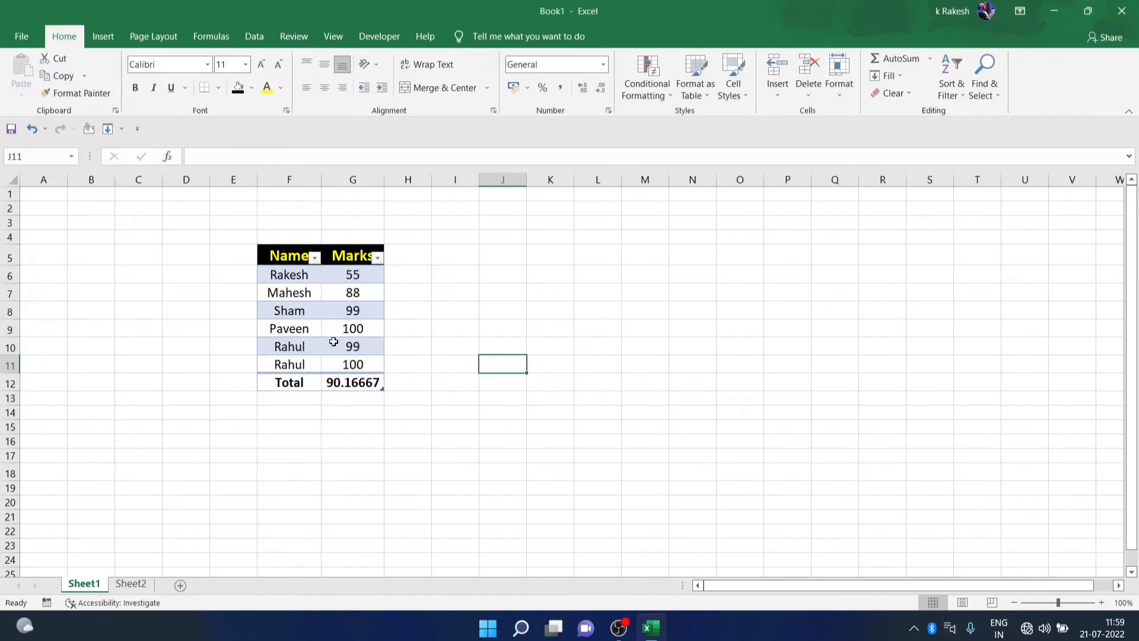
Change the table's total to Sum of Marks (541), then show Sheet2
{"action": "left_click", "coordinate": [344, 382]}
{"action": "left_click", "coordinate": [391, 384]}
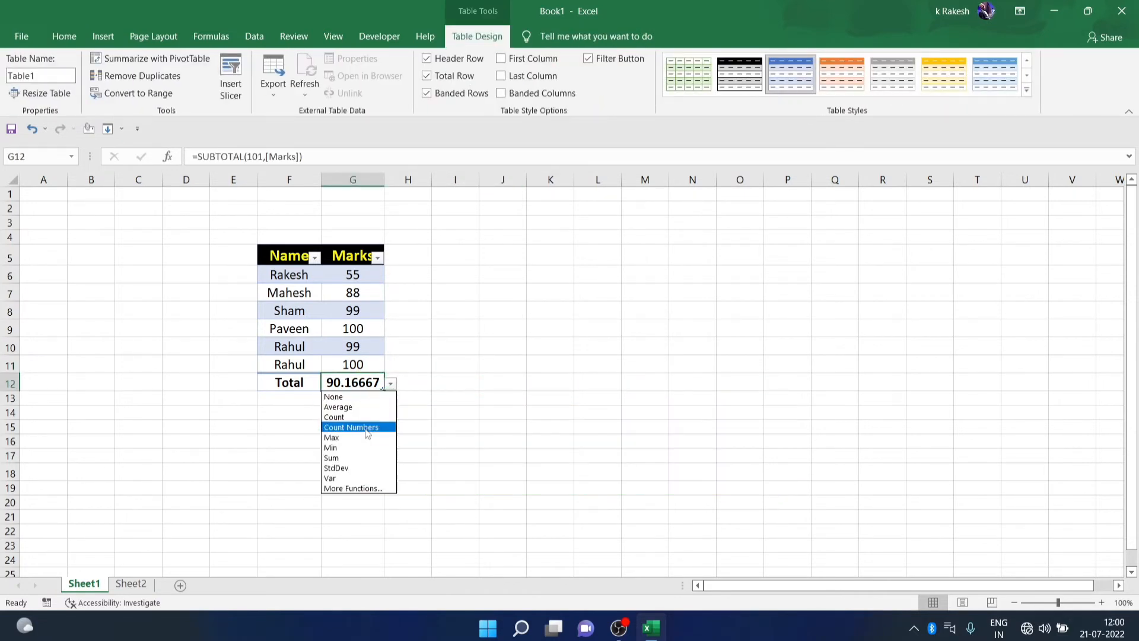
{"action": "left_click", "coordinate": [355, 458]}
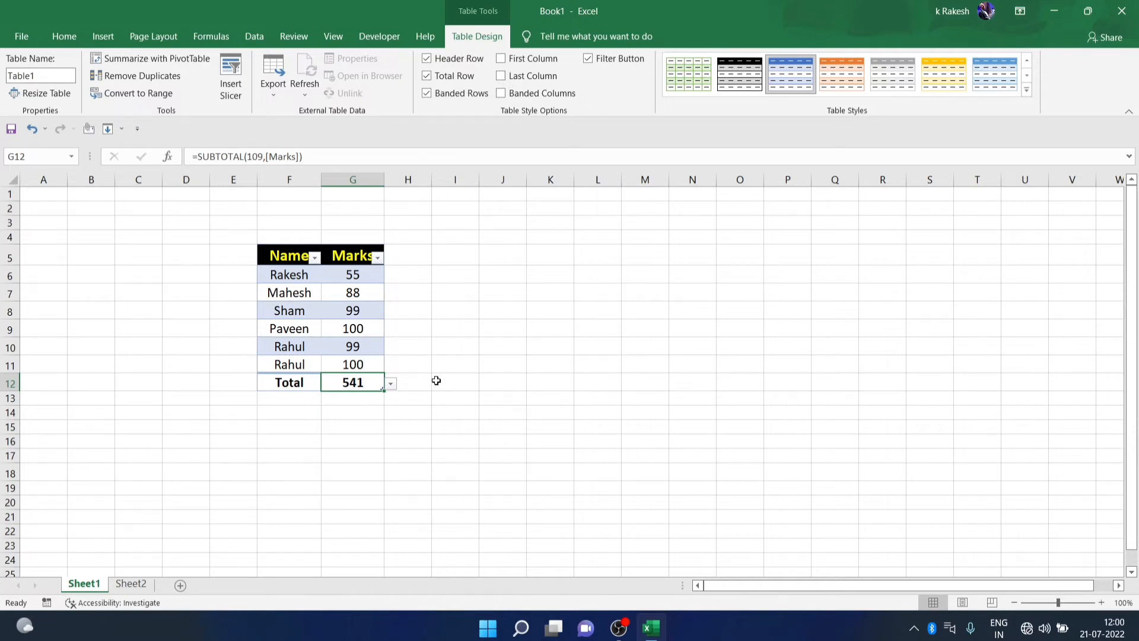
{"action": "left_click", "coordinate": [422, 421]}
{"action": "left_click", "coordinate": [141, 586]}
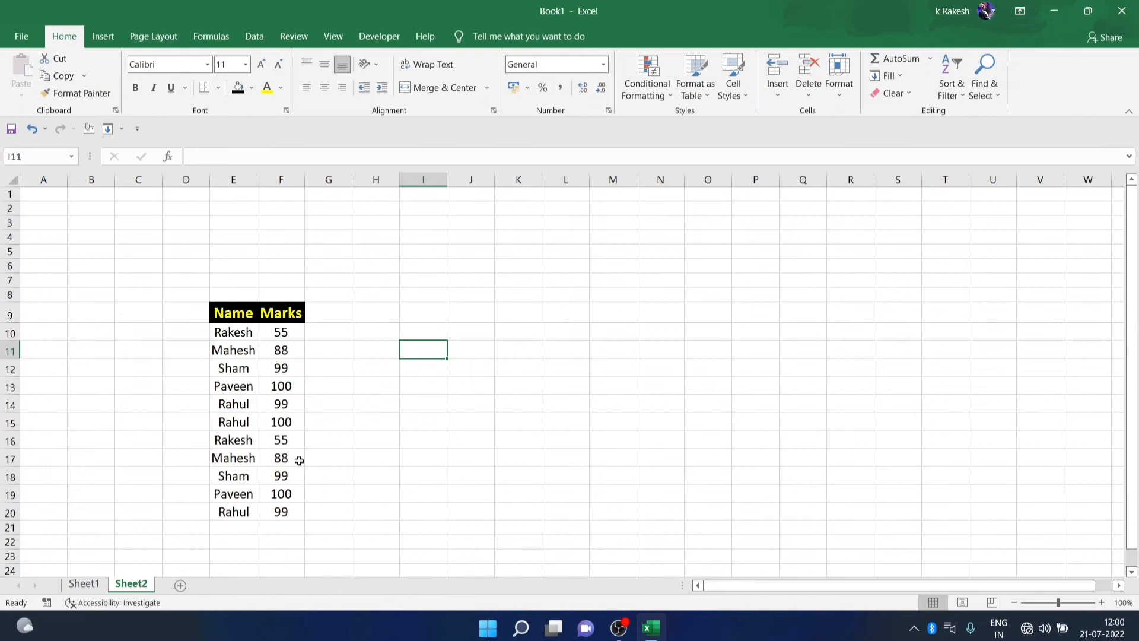
Select Marks cell F11 (88) and open the Data Validation dropdown on the Data tab
{"action": "left_click", "coordinate": [279, 347]}
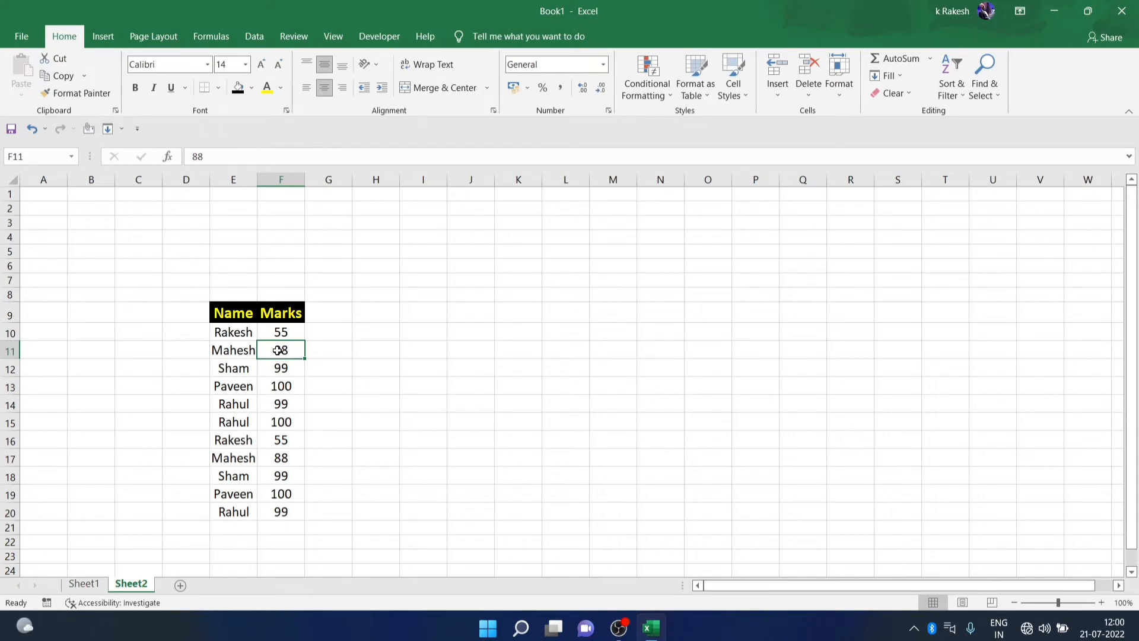
{"action": "left_click", "coordinate": [329, 38]}
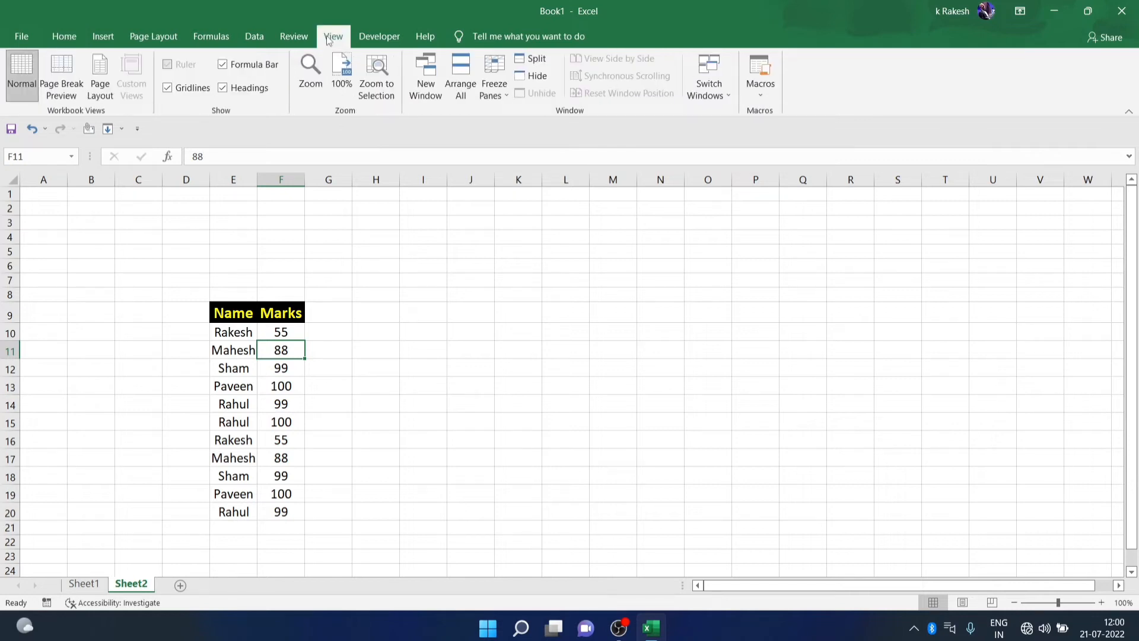
{"action": "left_click", "coordinate": [255, 37]}
{"action": "left_click", "coordinate": [711, 96]}
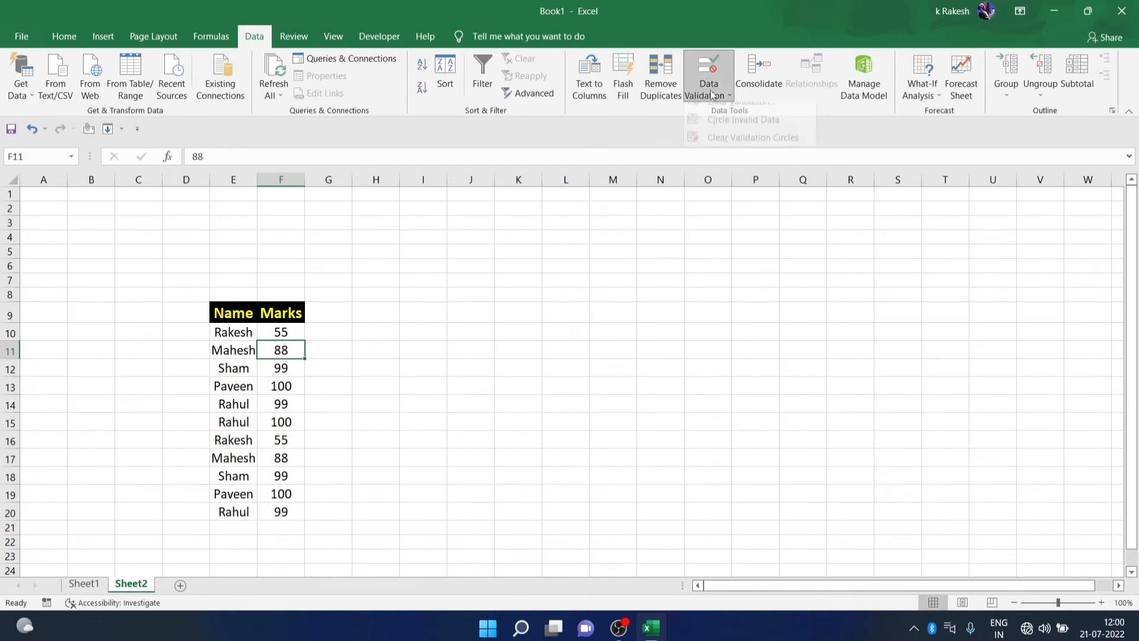
Give F11 an input message titled 'Title' reading 'Don't edit values'
{"action": "left_click", "coordinate": [711, 112]}
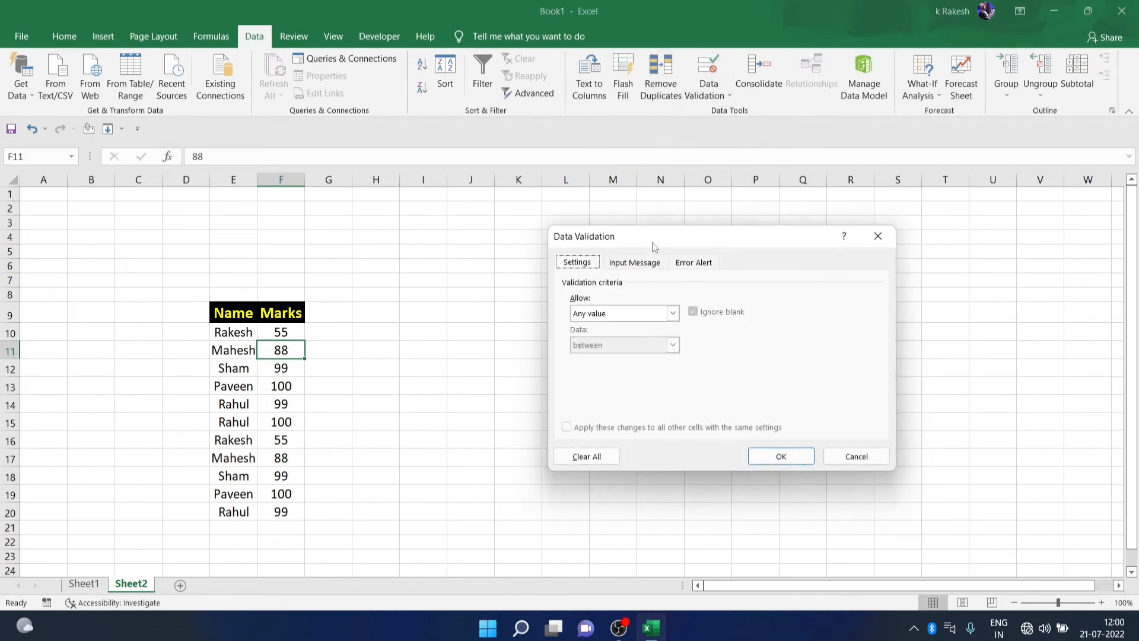
{"action": "left_click", "coordinate": [644, 264]}
{"action": "left_click", "coordinate": [573, 333]}
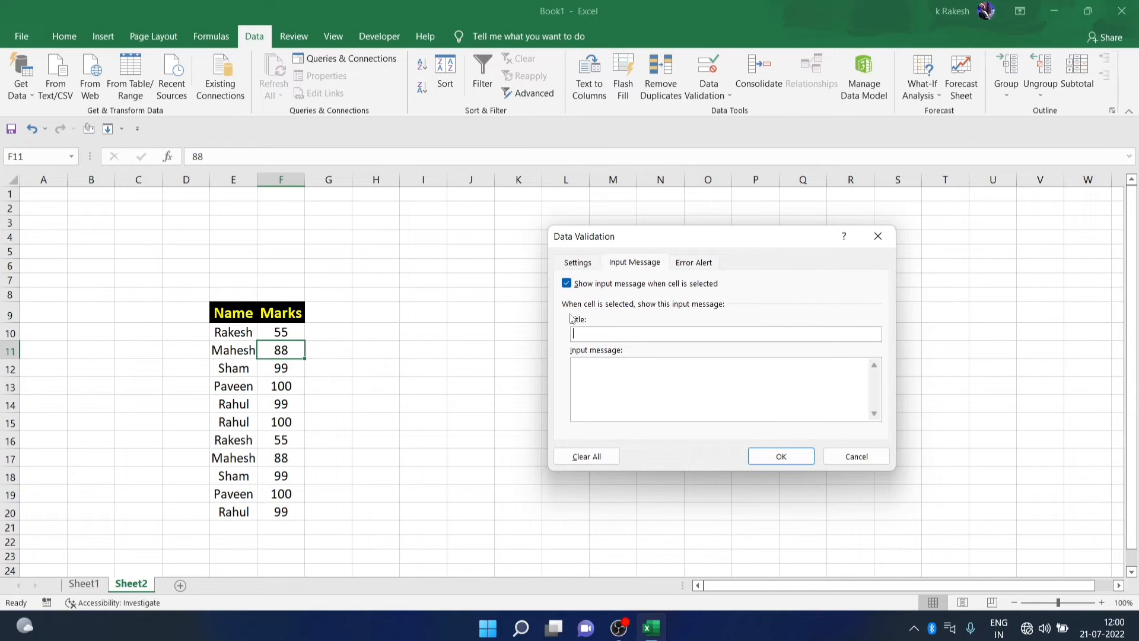
{"action": "type", "text": "T"}
{"action": "type", "text": "itle"}
{"action": "type", "text": "Dont't"}
{"action": "type", "text": " edit "}
{"action": "type", "text": "values"}
{"action": "left_click", "coordinate": [758, 449]}
Reselect F11 to check its input message, then select Paveen in E13
{"action": "left_click", "coordinate": [388, 383]}
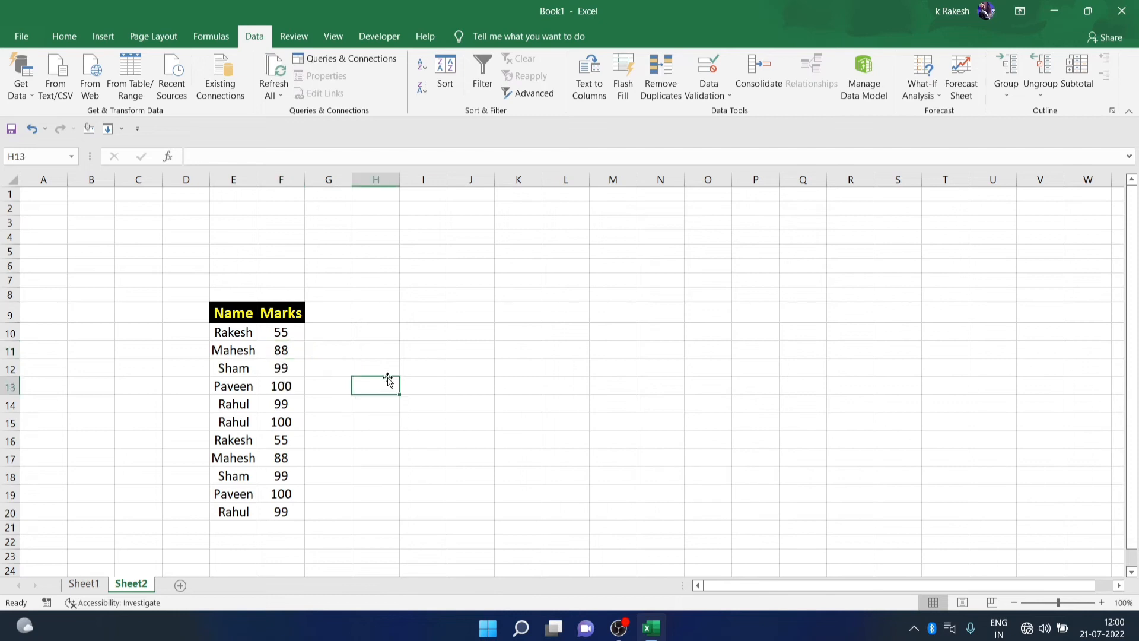
{"action": "left_click", "coordinate": [283, 350]}
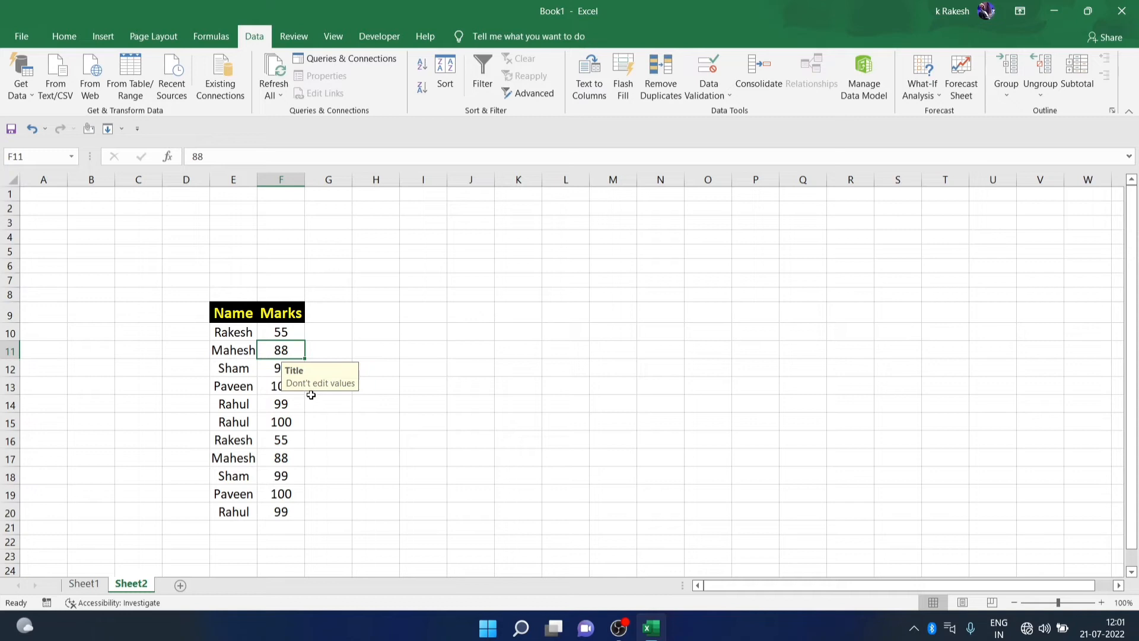
{"action": "left_click", "coordinate": [394, 382]}
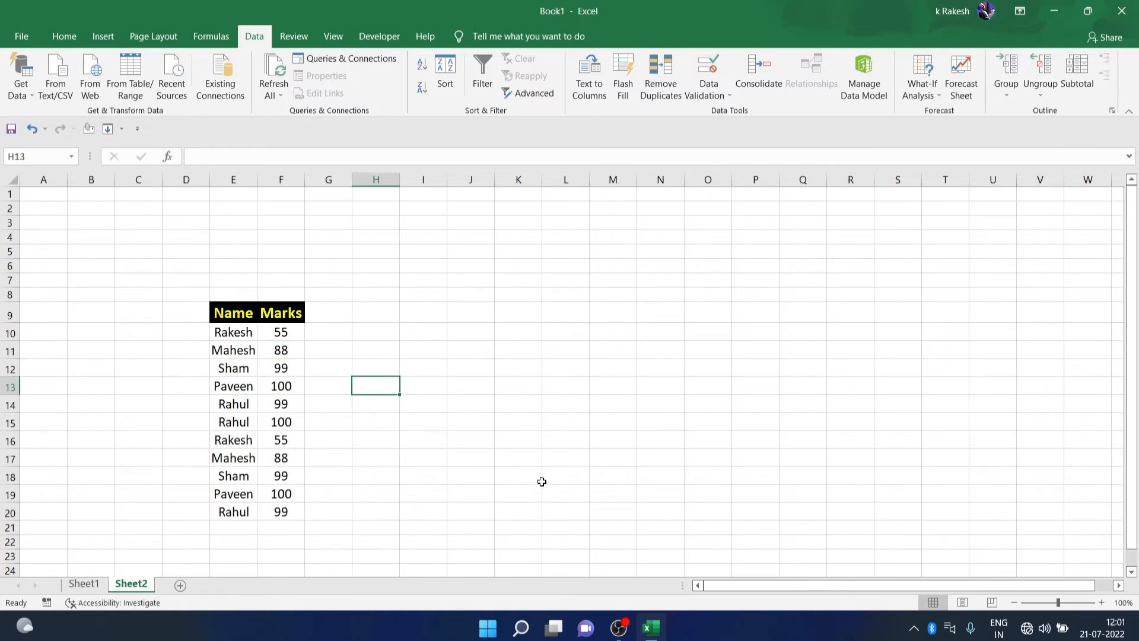
{"action": "left_click", "coordinate": [232, 390]}
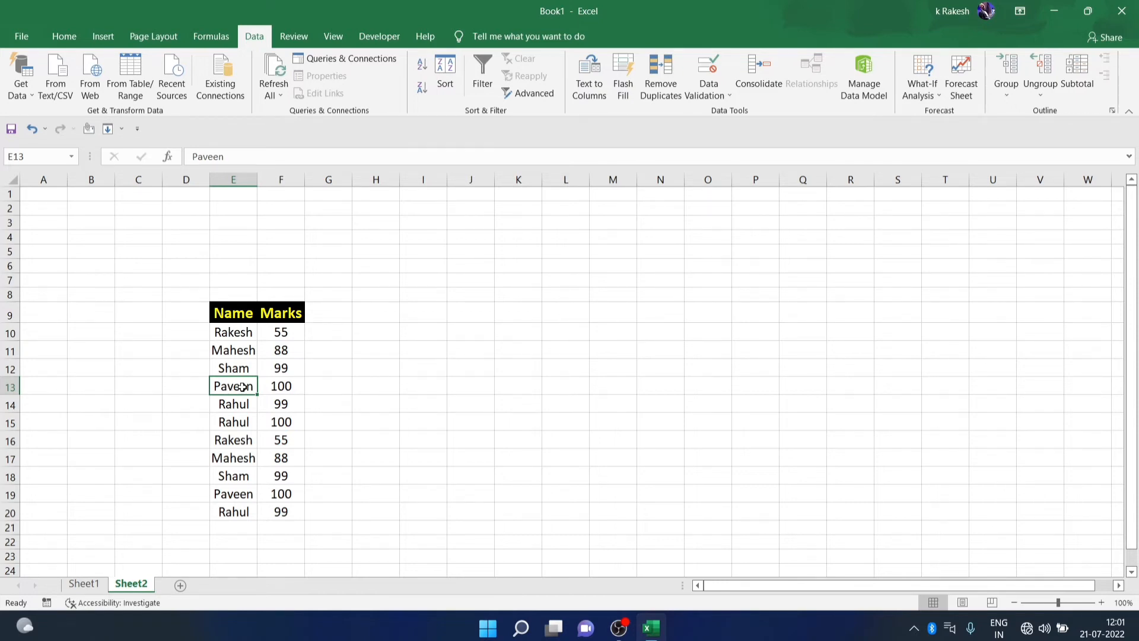
Add a new comment to Paveen's cell E13
{"action": "left_click", "coordinate": [295, 38]}
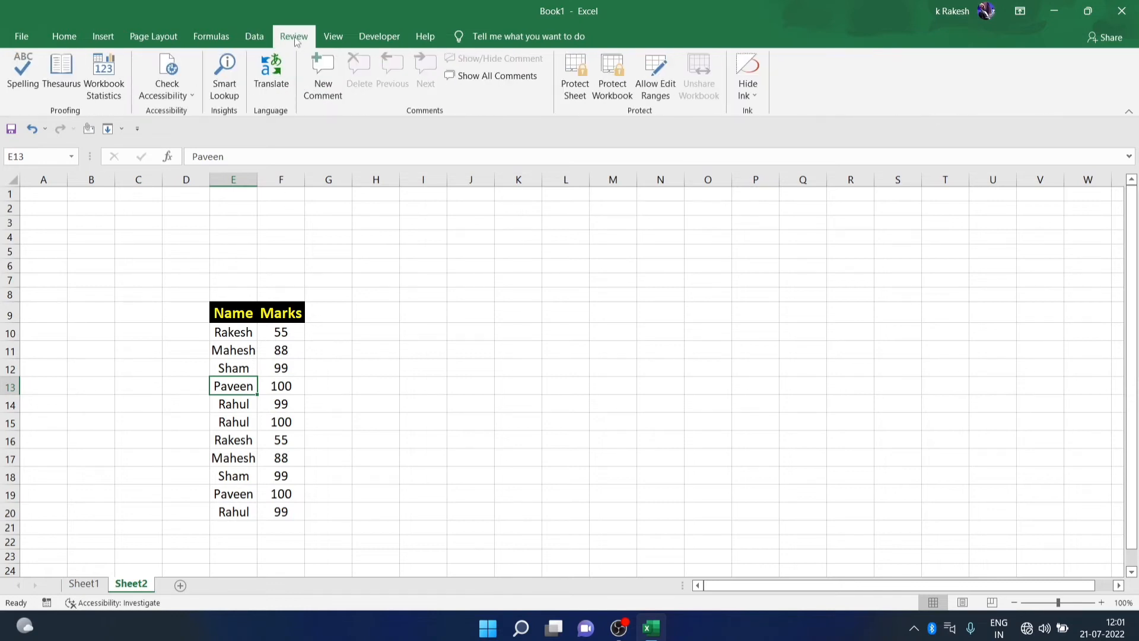
{"action": "left_click", "coordinate": [323, 77]}
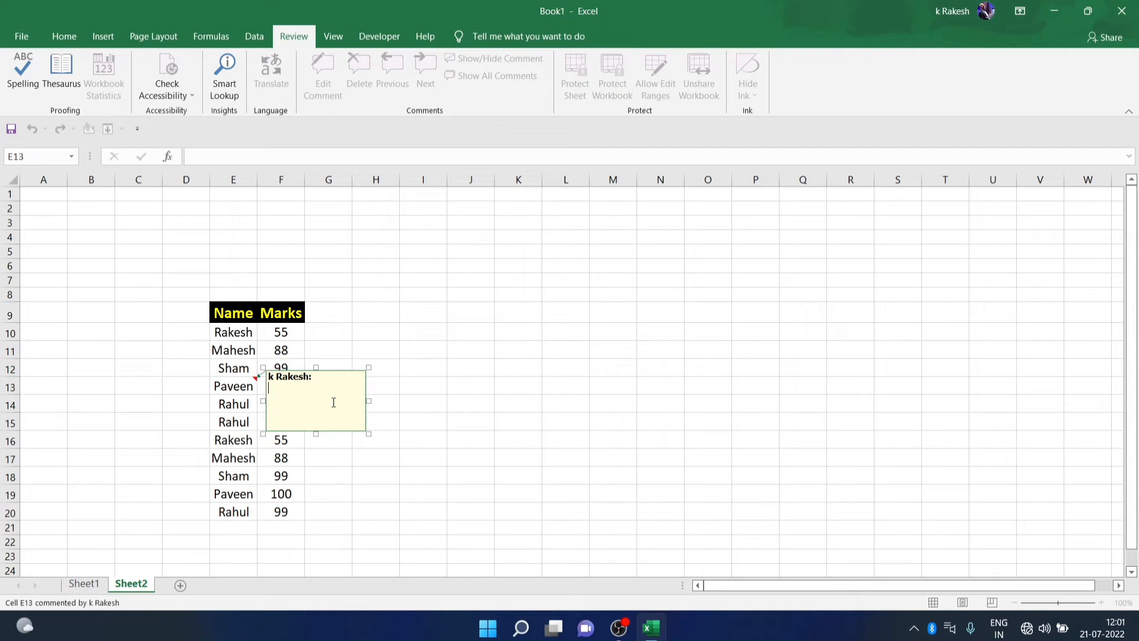
{"action": "left_click", "coordinate": [266, 432]}
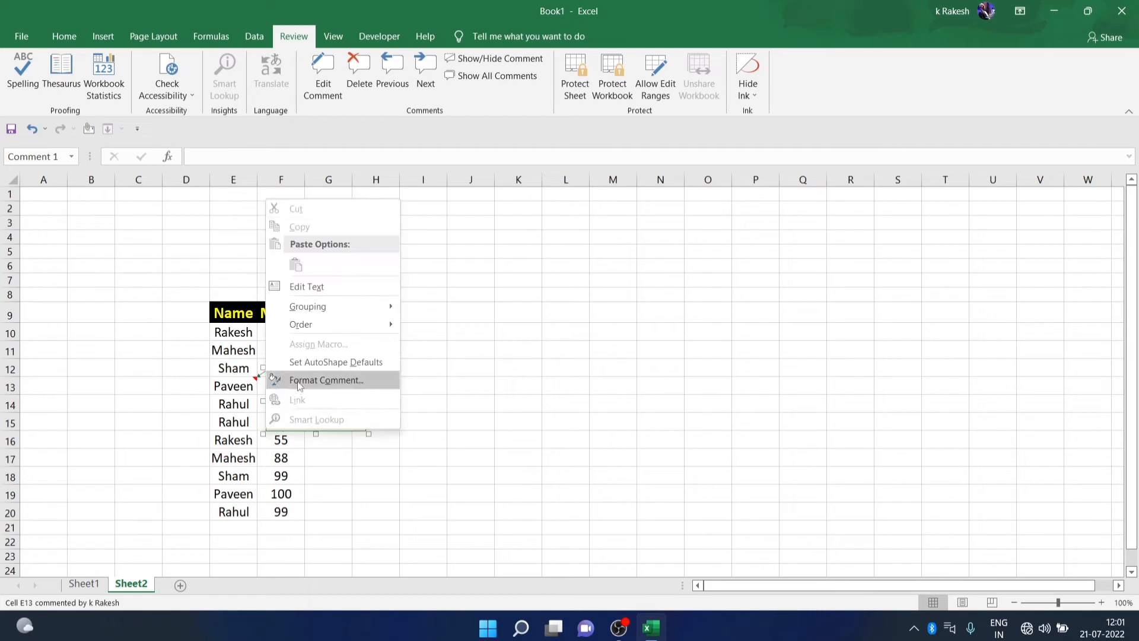
Fill the comment box with the Agent TiNa.jpg picture through Format Comment fill effects
{"action": "left_click", "coordinate": [300, 382]}
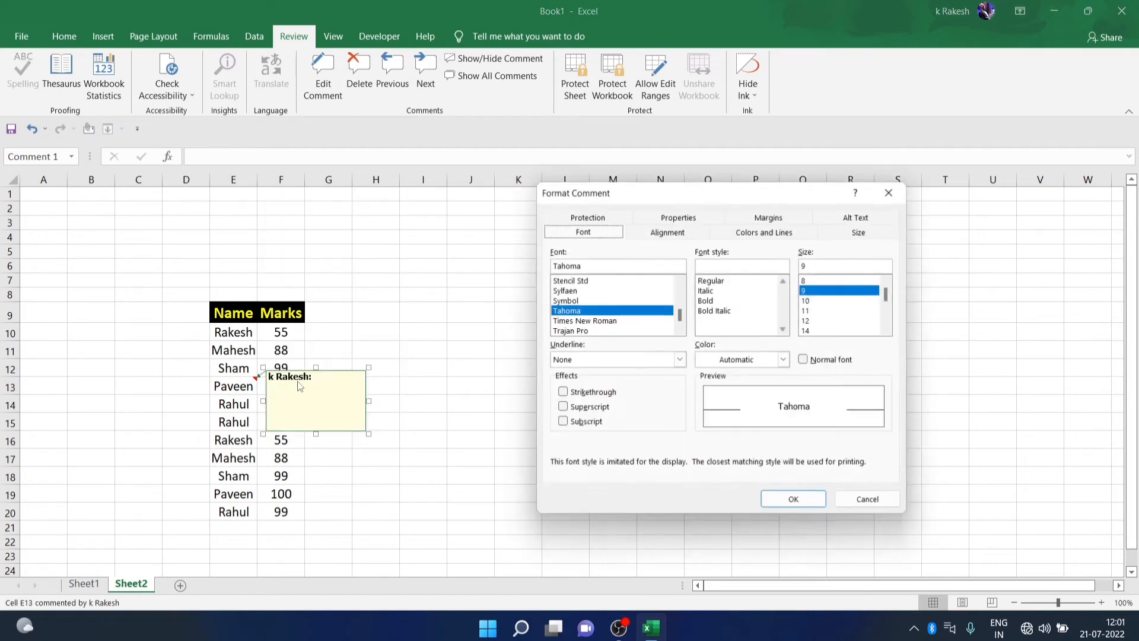
{"action": "left_click", "coordinate": [774, 233]}
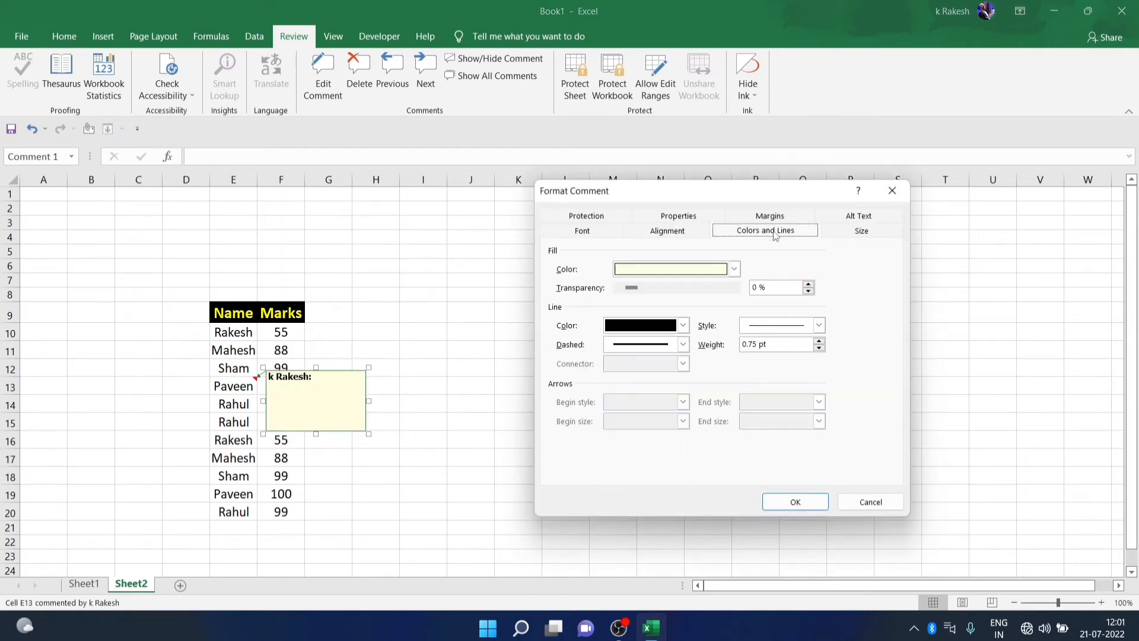
{"action": "left_click", "coordinate": [734, 270]}
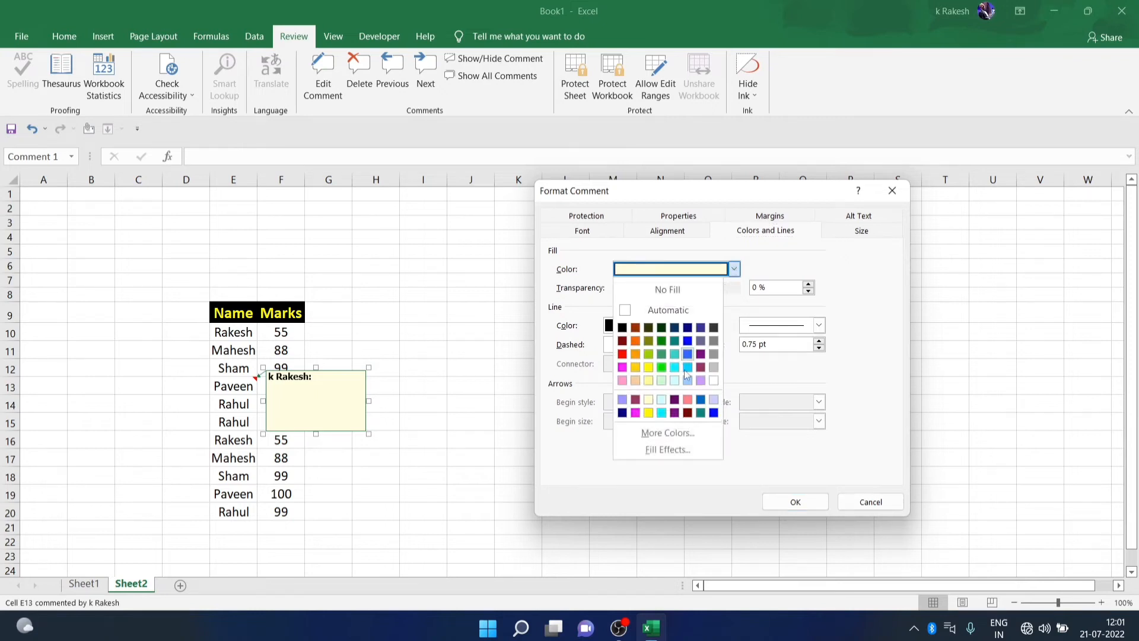
{"action": "left_click", "coordinate": [674, 451]}
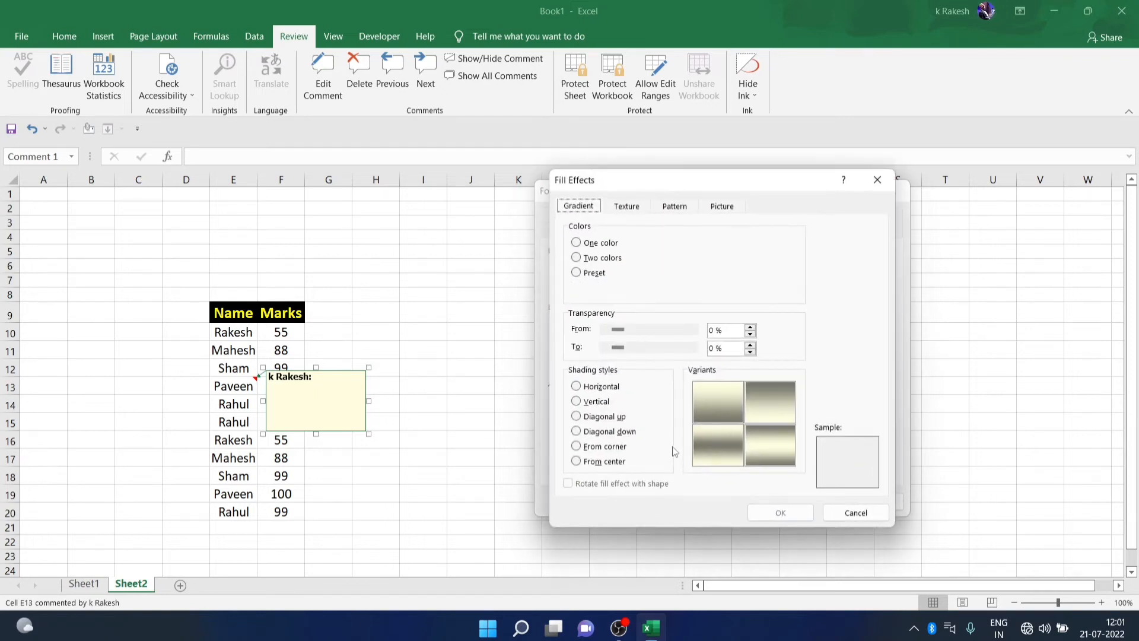
{"action": "left_click", "coordinate": [722, 208]}
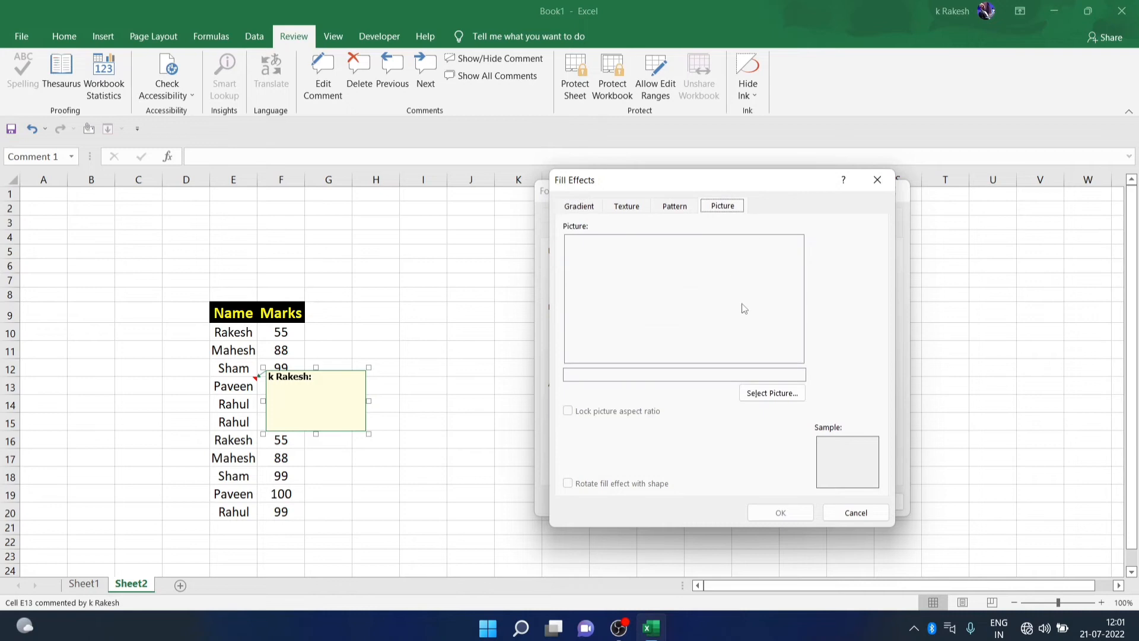
{"action": "left_click", "coordinate": [771, 391]}
{"action": "left_click", "coordinate": [721, 388]}
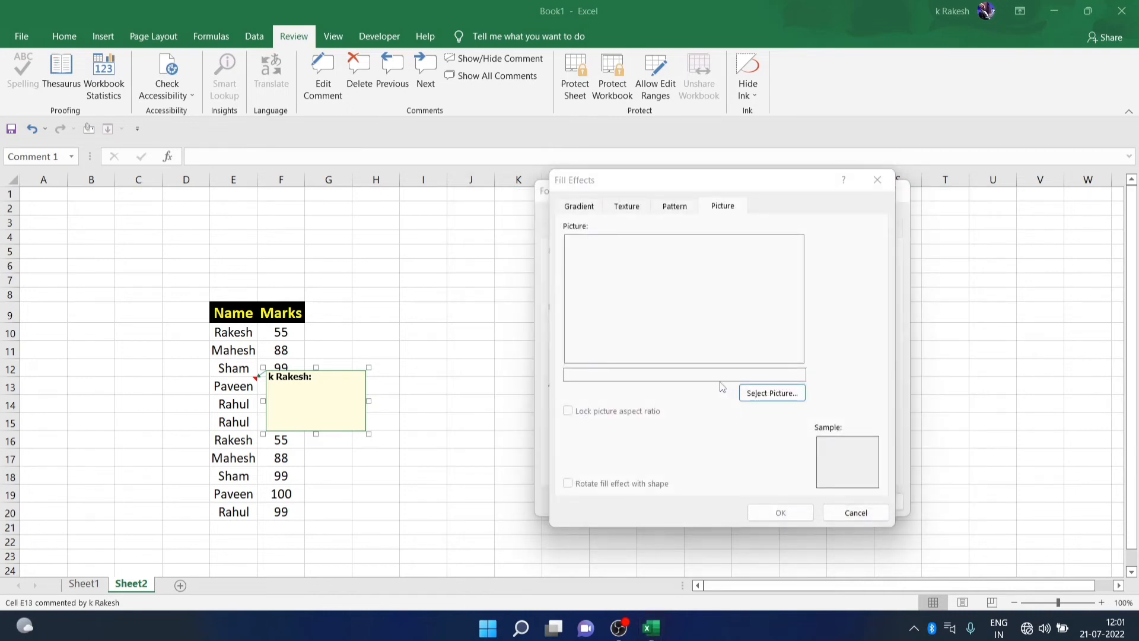
{"action": "left_click", "coordinate": [737, 435]}
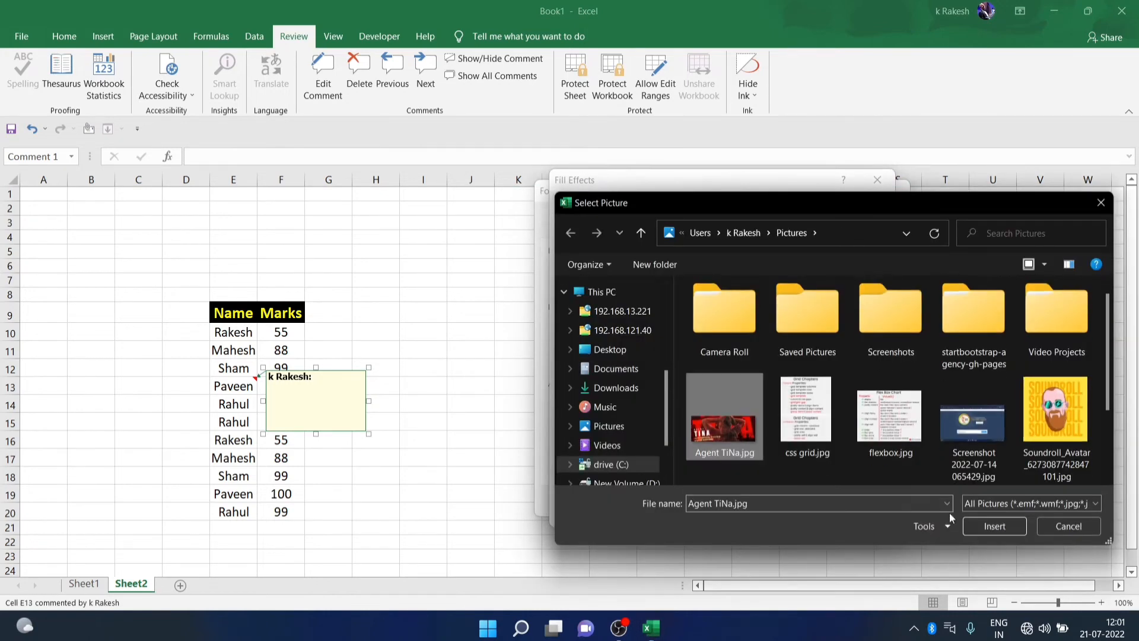
{"action": "left_click", "coordinate": [994, 525]}
{"action": "left_click", "coordinate": [781, 513]}
{"action": "left_click", "coordinate": [787, 505]}
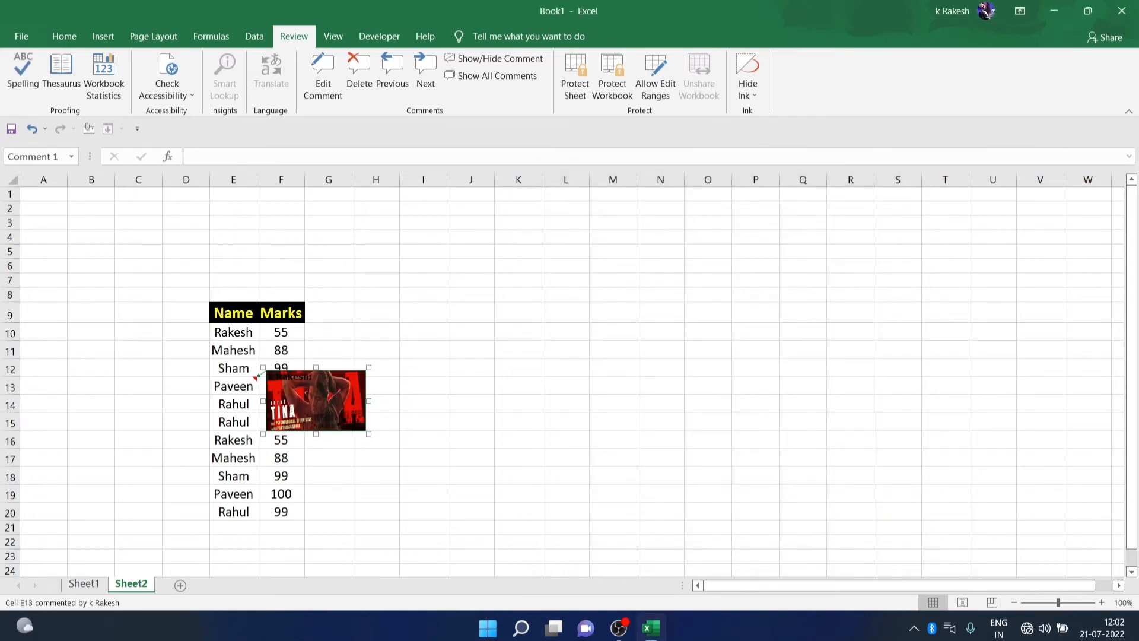
Finish editing and check that E13's comment shows the picture
{"action": "left_click", "coordinate": [221, 405]}
{"action": "left_click", "coordinate": [234, 386]}
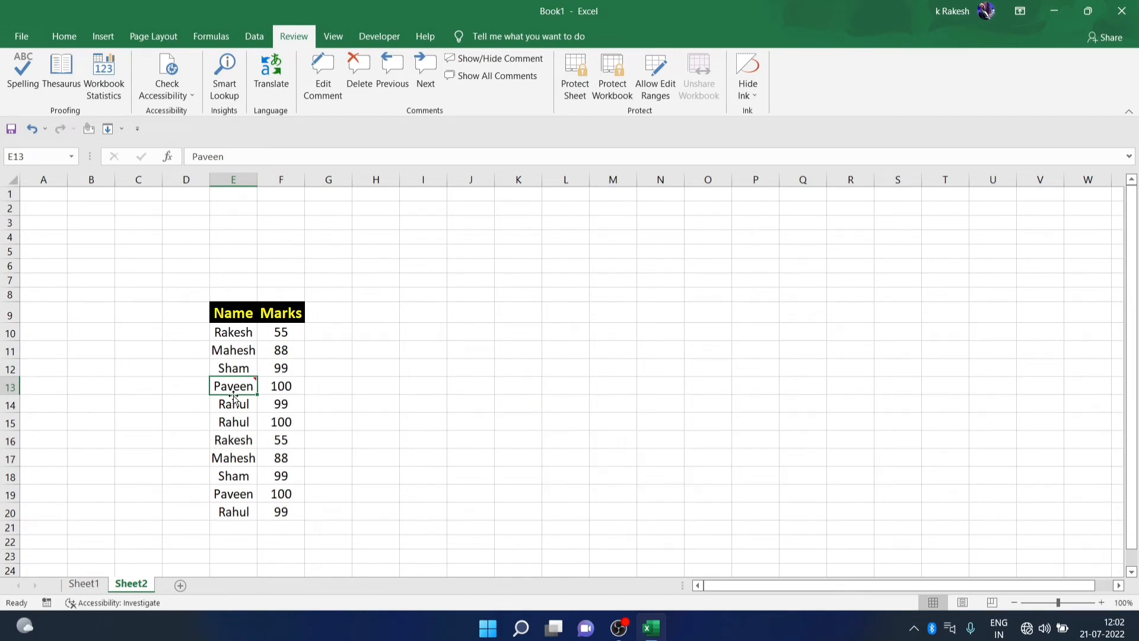
{"action": "left_click", "coordinate": [238, 406]}
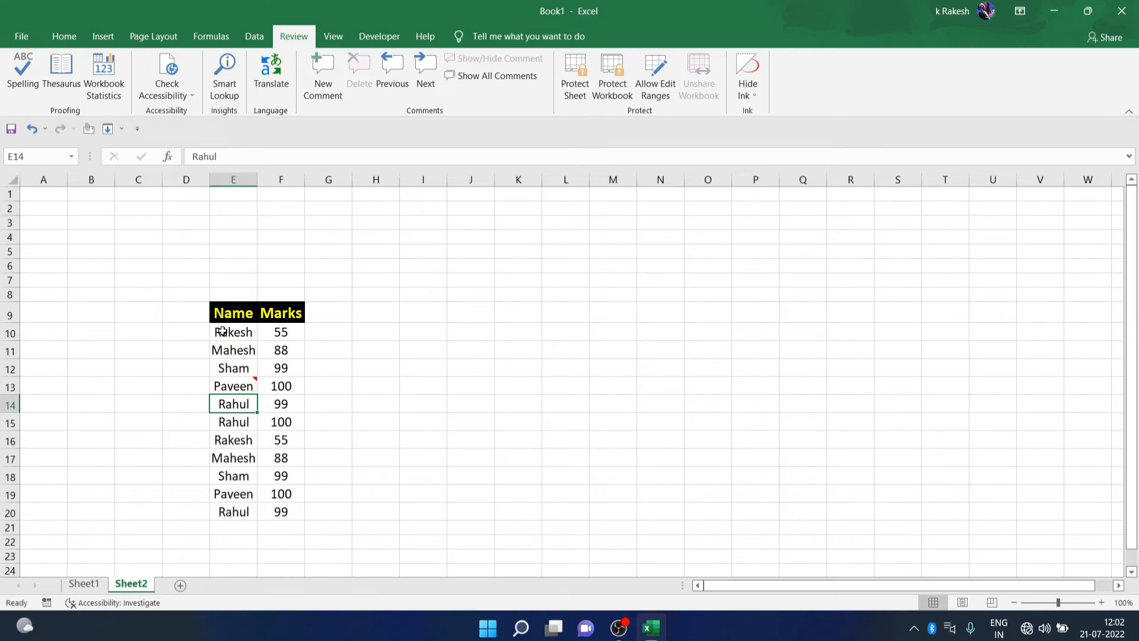
{"action": "left_click", "coordinate": [240, 384]}
Protect Sheet2 with a password, re-entering it to confirm
{"action": "key", "text": "ctrl+a"}
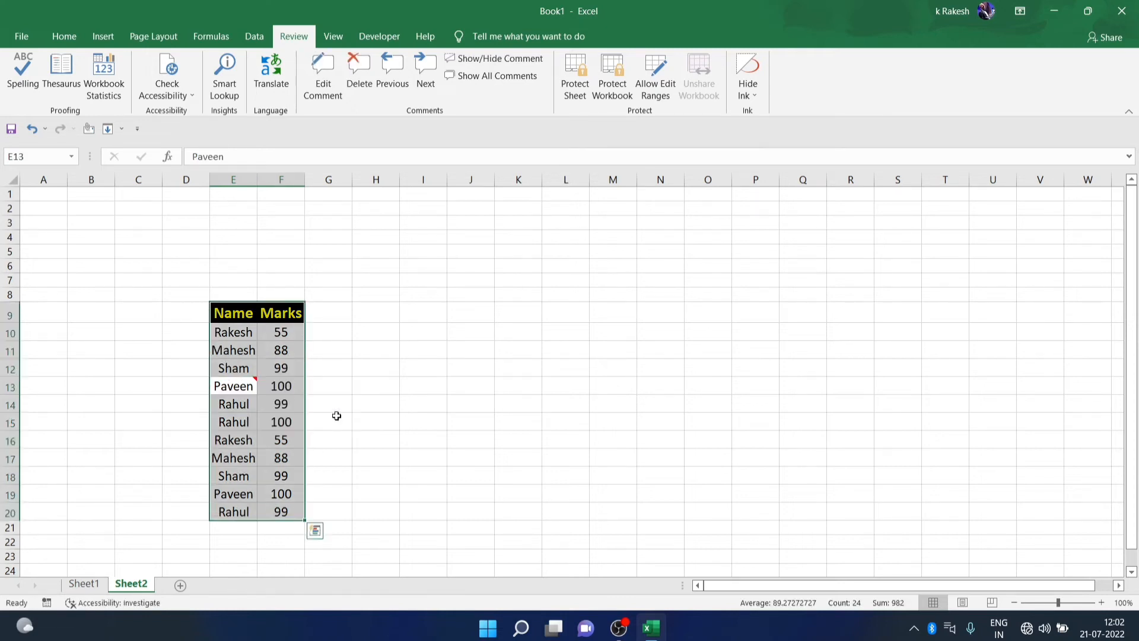
{"action": "left_click", "coordinate": [578, 91]}
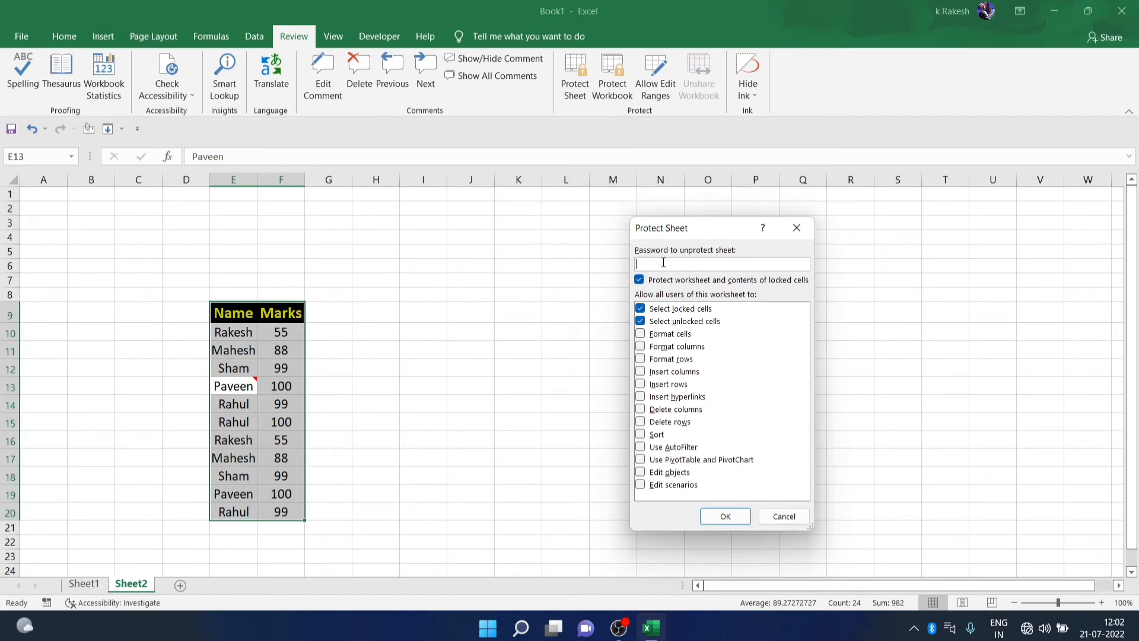
{"action": "type", "text": "12"}
{"action": "key", "text": "BackSpace"}
{"action": "key", "text": "BackSpace"}
{"action": "key", "text": "BackSpace"}
{"action": "key", "text": "BackSpace"}
{"action": "left_click", "coordinate": [725, 516]}
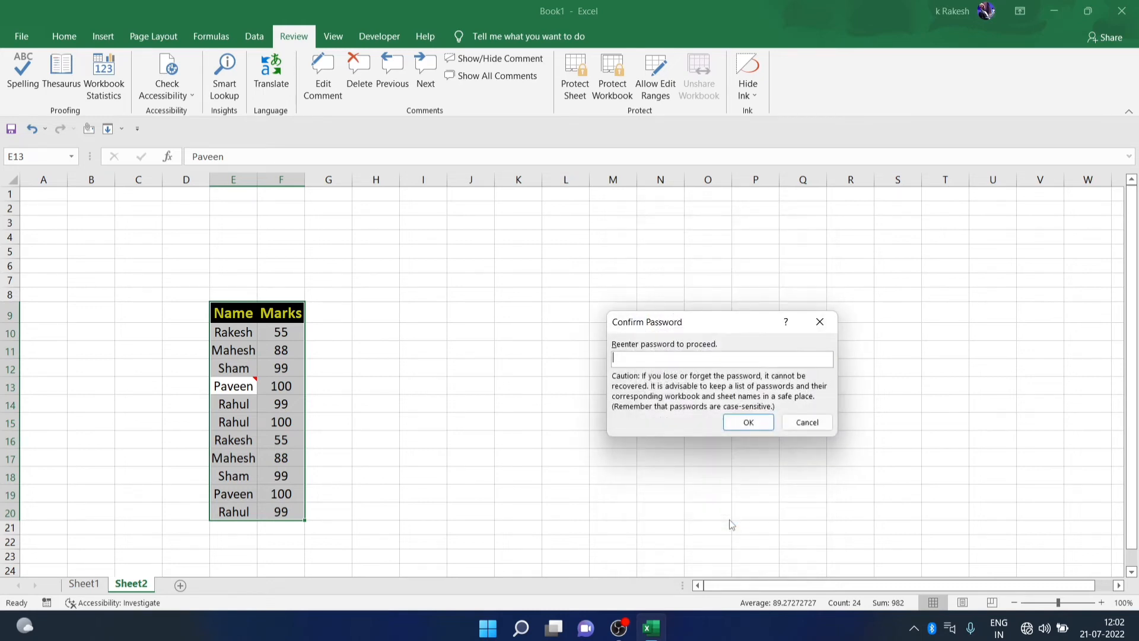
{"action": "type", "text": "12"}
{"action": "left_click", "coordinate": [753, 422]}
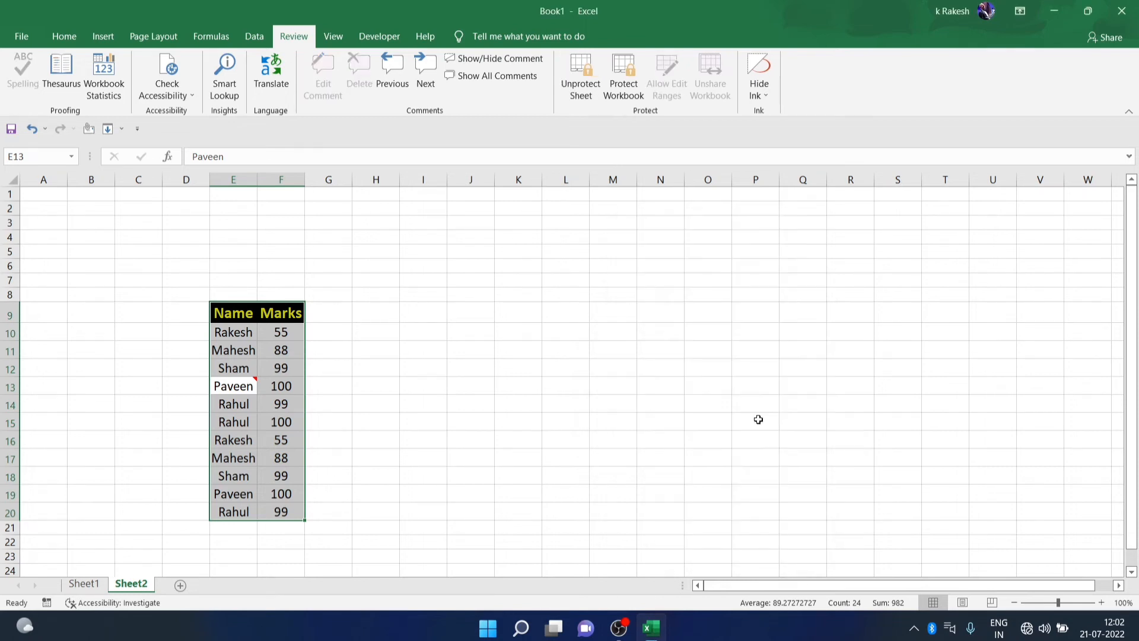
{"action": "left_click", "coordinate": [538, 353]}
Try to edit the names in E11, E13 and E12, dismissing each protected-sheet warning
{"action": "double_click", "coordinate": [249, 349]}
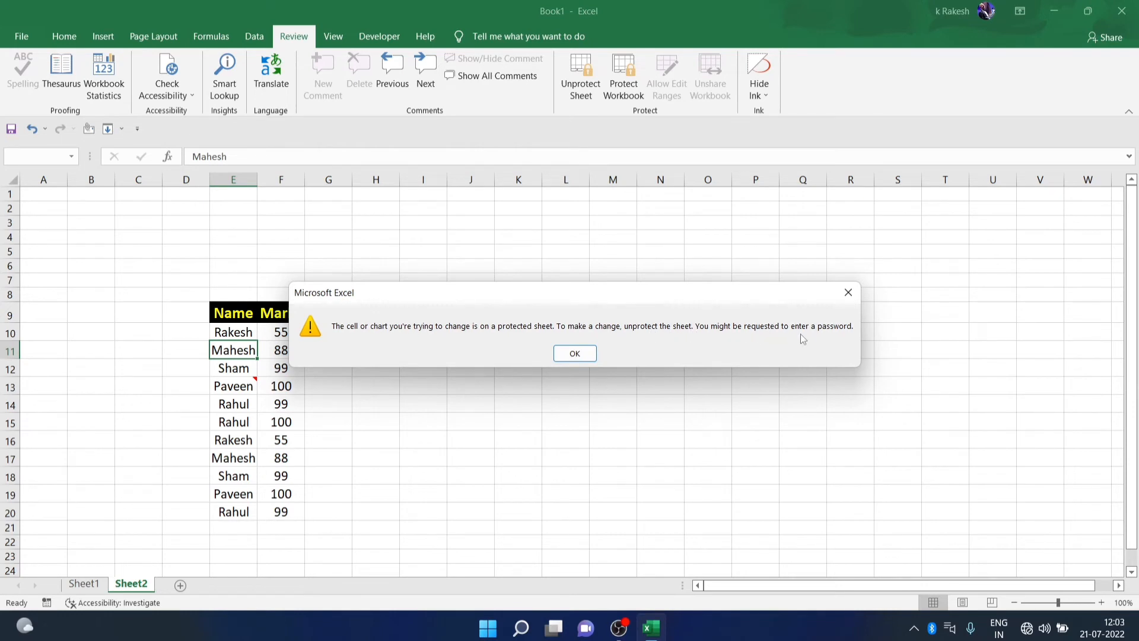
{"action": "left_click", "coordinate": [574, 353]}
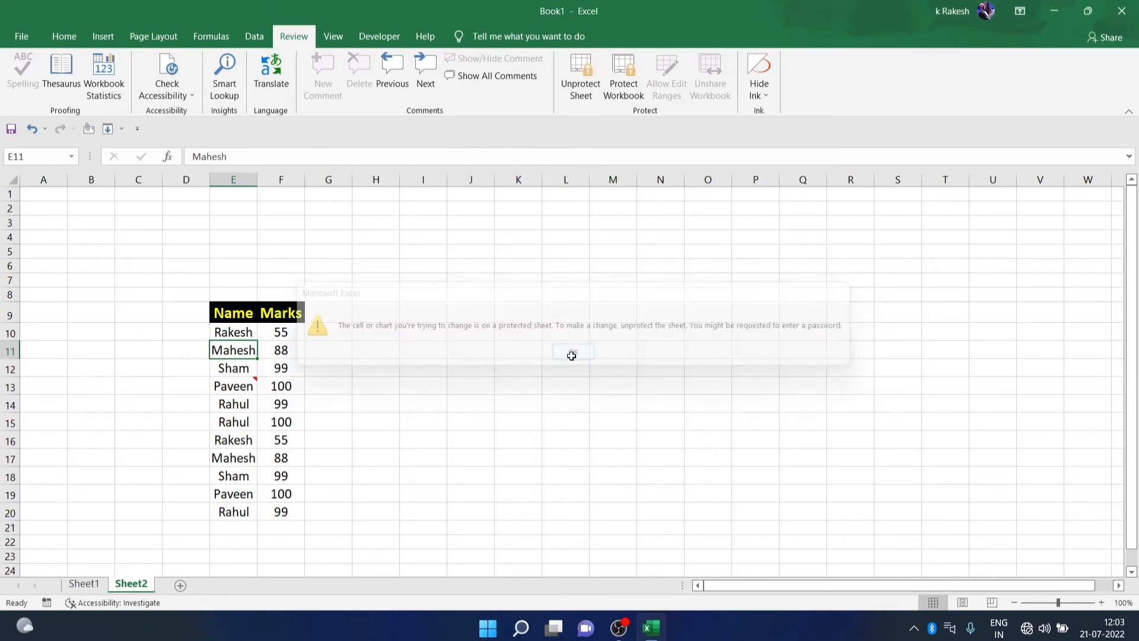
{"action": "double_click", "coordinate": [234, 390]}
{"action": "left_click", "coordinate": [575, 354]}
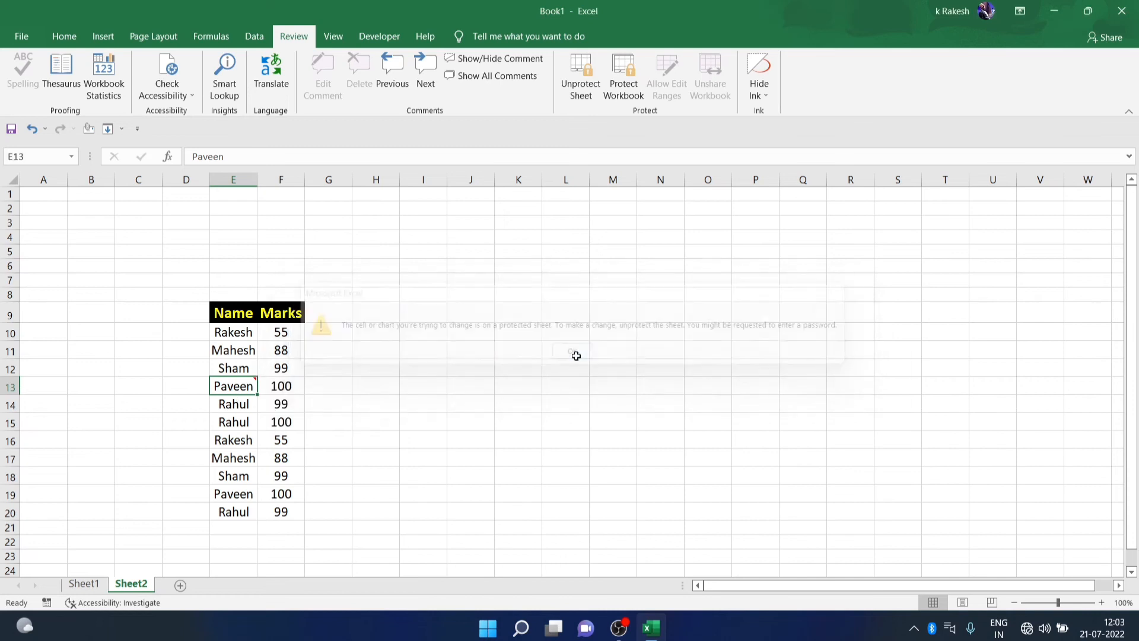
{"action": "double_click", "coordinate": [237, 368]}
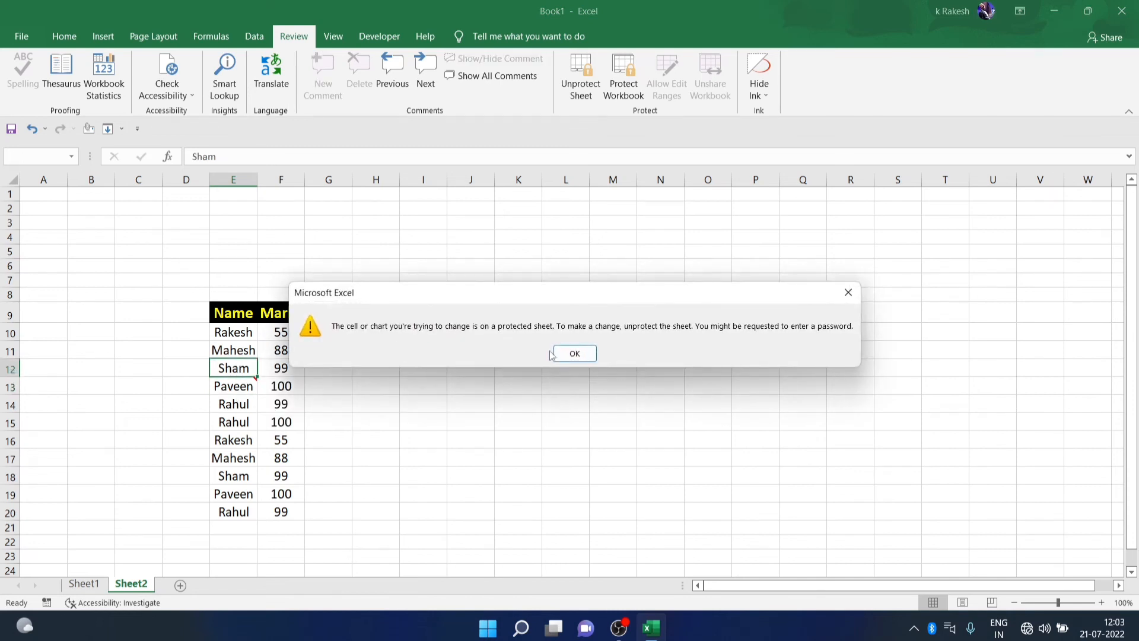
{"action": "left_click", "coordinate": [551, 355]}
Retry editing E11, then remove Sheet2's protection with its password
{"action": "double_click", "coordinate": [241, 350]}
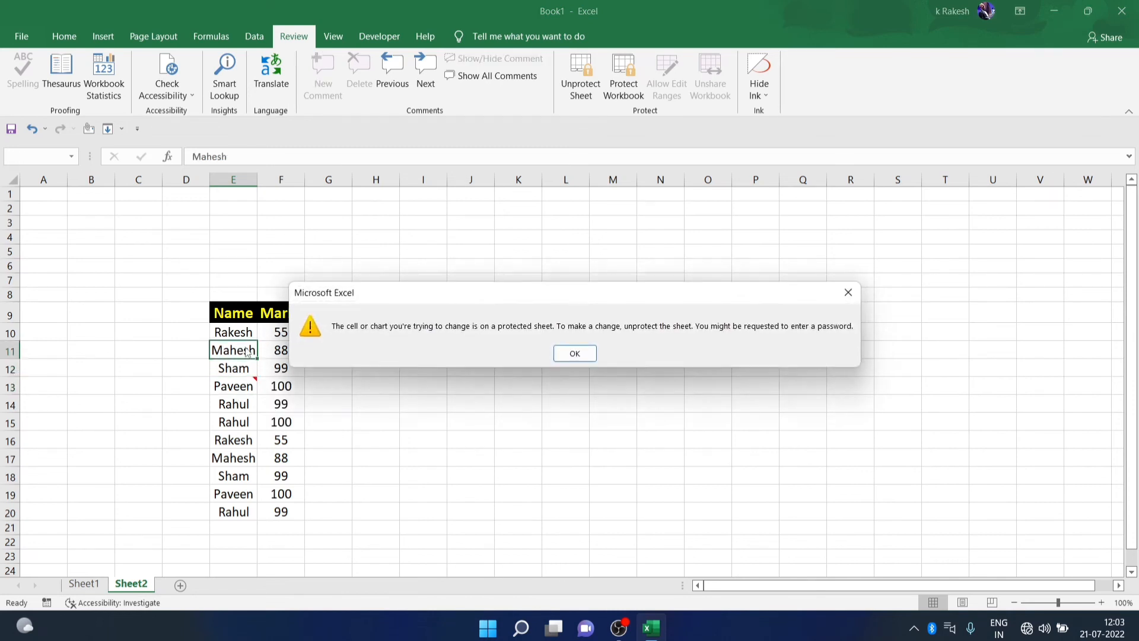
{"action": "left_click", "coordinate": [569, 353]}
{"action": "left_click", "coordinate": [580, 76]}
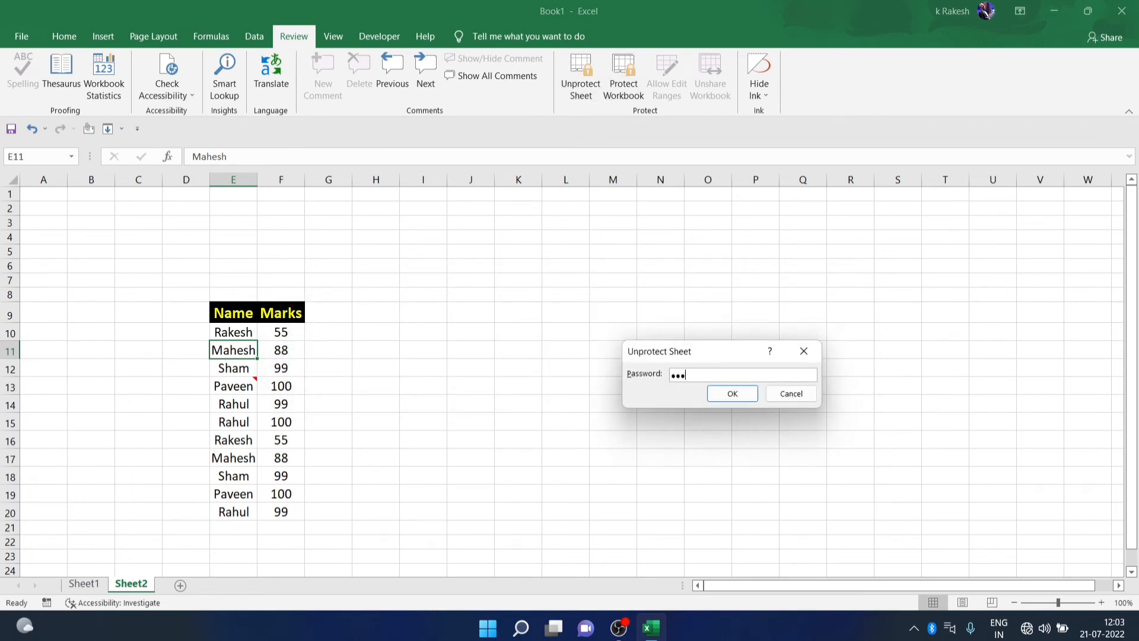
{"action": "left_click", "coordinate": [732, 393]}
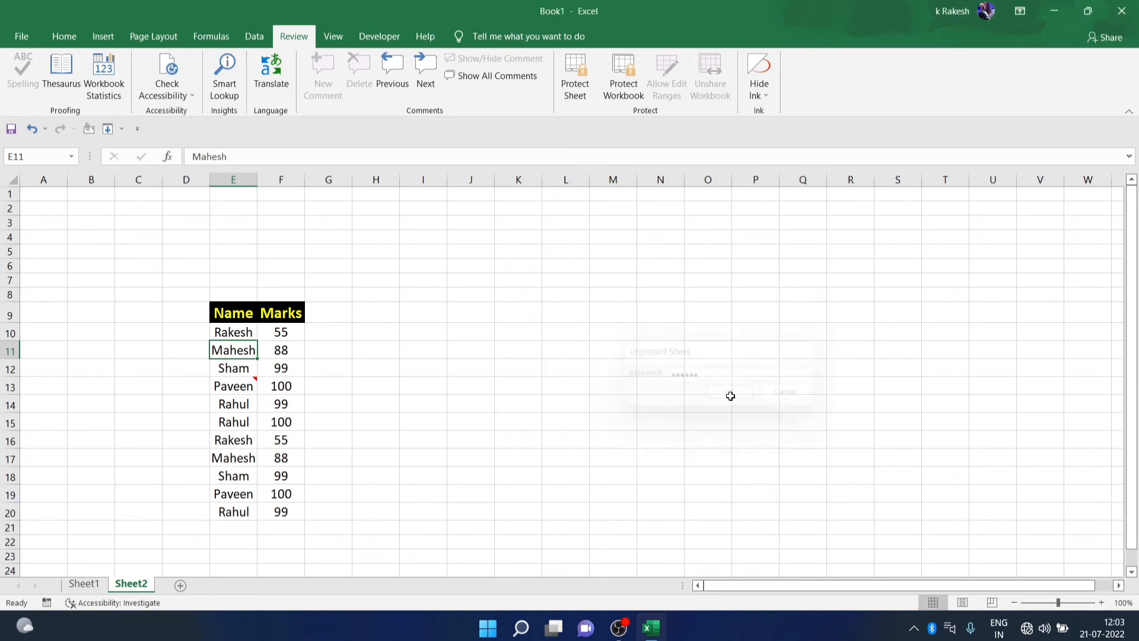
Check that the name cells in E10:E13 can now be selected and edited
{"action": "left_click", "coordinate": [245, 382]}
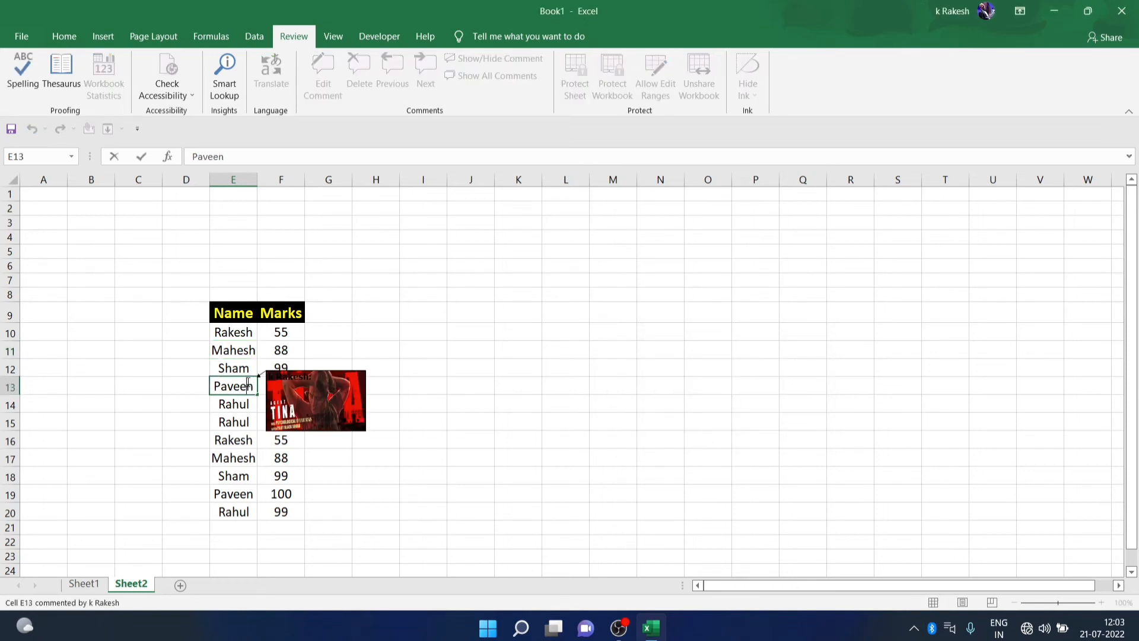
{"action": "key", "text": "ctrl+Up"}
{"action": "double_click", "coordinate": [244, 372]}
{"action": "double_click", "coordinate": [243, 353]}
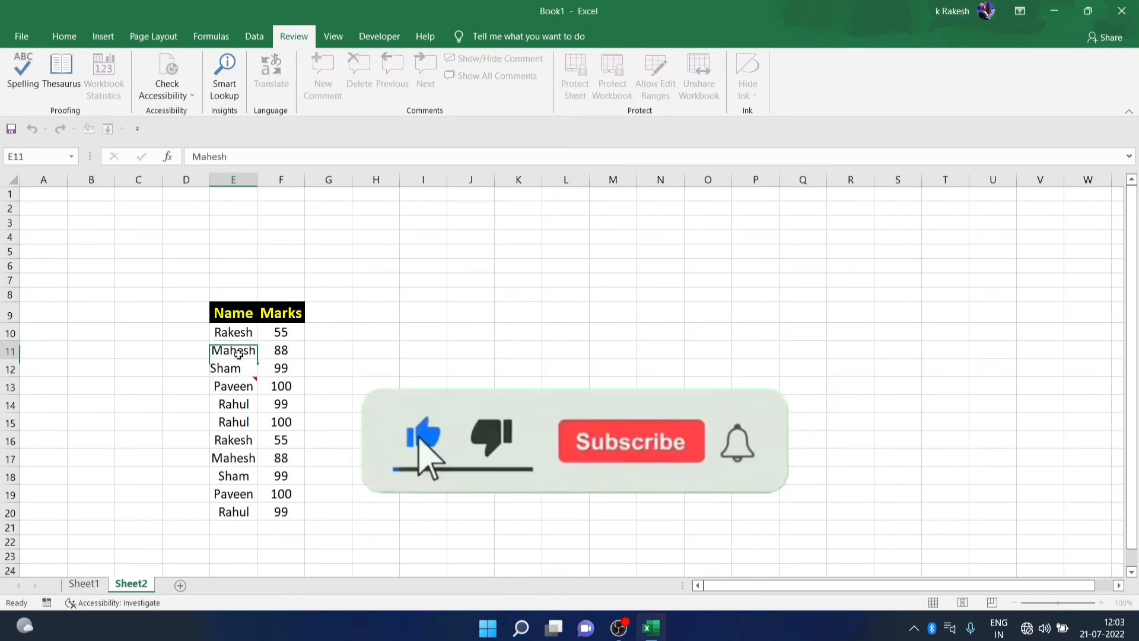
{"action": "left_click", "coordinate": [241, 329]}
{"action": "left_click", "coordinate": [399, 382]}
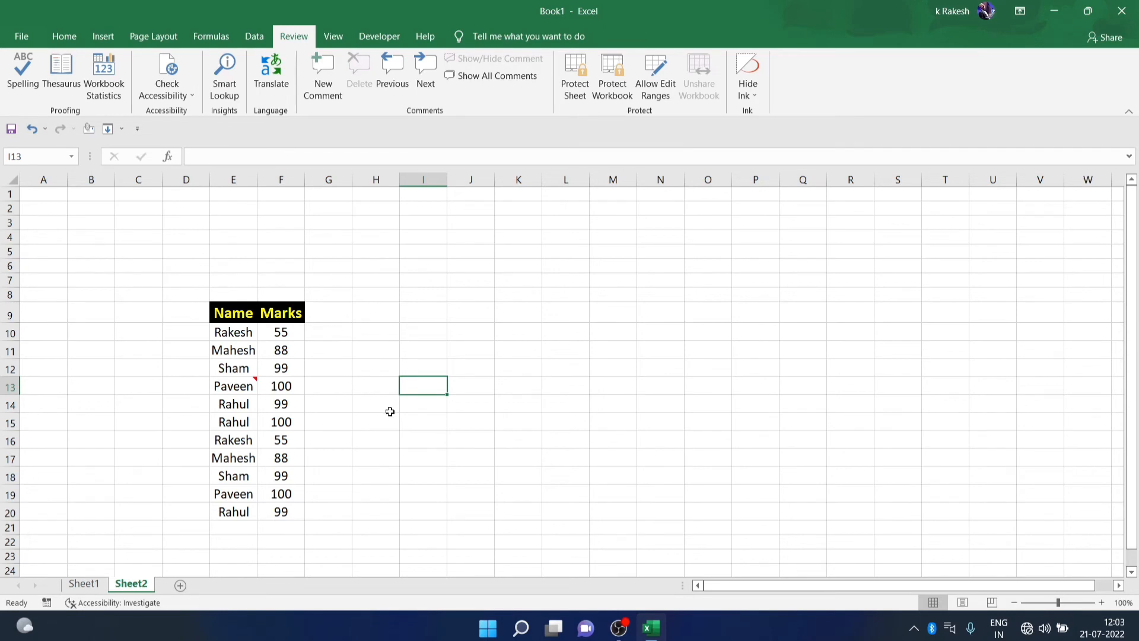
Move through the Home, Insert and Page Layout ribbon tabs
{"action": "left_click", "coordinate": [50, 39]}
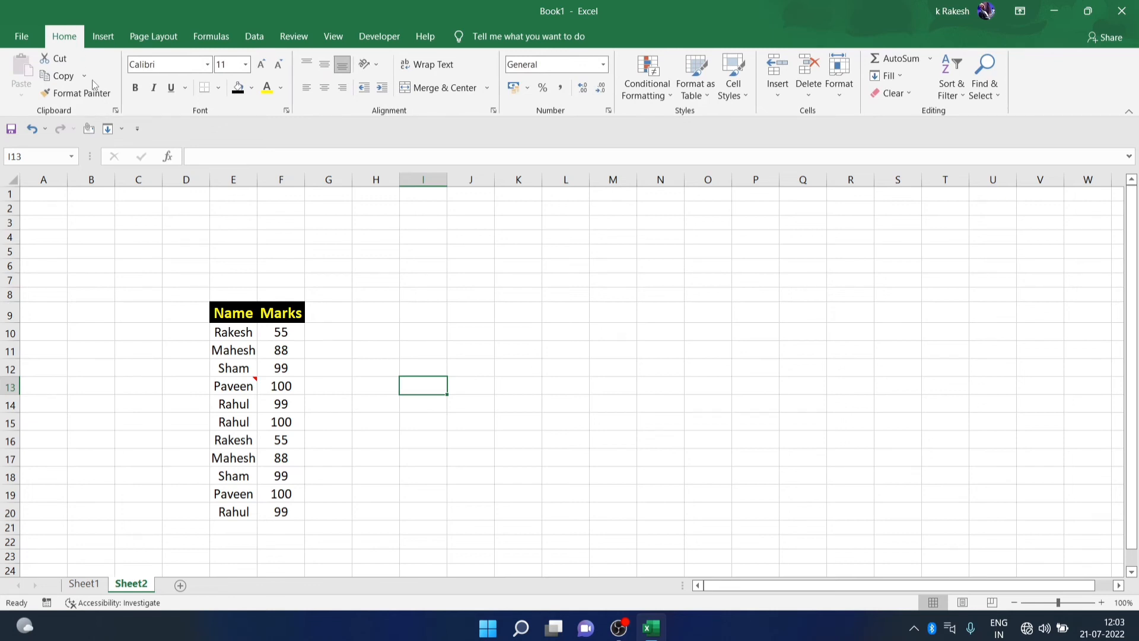
{"action": "left_click", "coordinate": [103, 37]}
{"action": "left_click", "coordinate": [141, 36]}
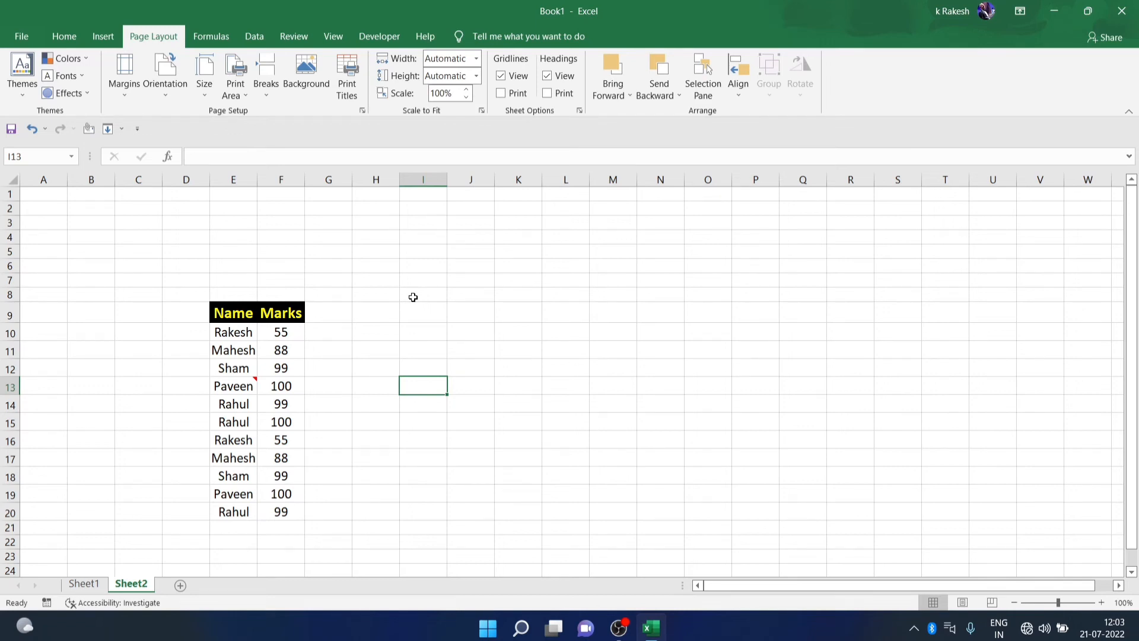
Apply Normal margins, Portrait orientation and A4 paper size to Sheet2
{"action": "left_click", "coordinate": [121, 86]}
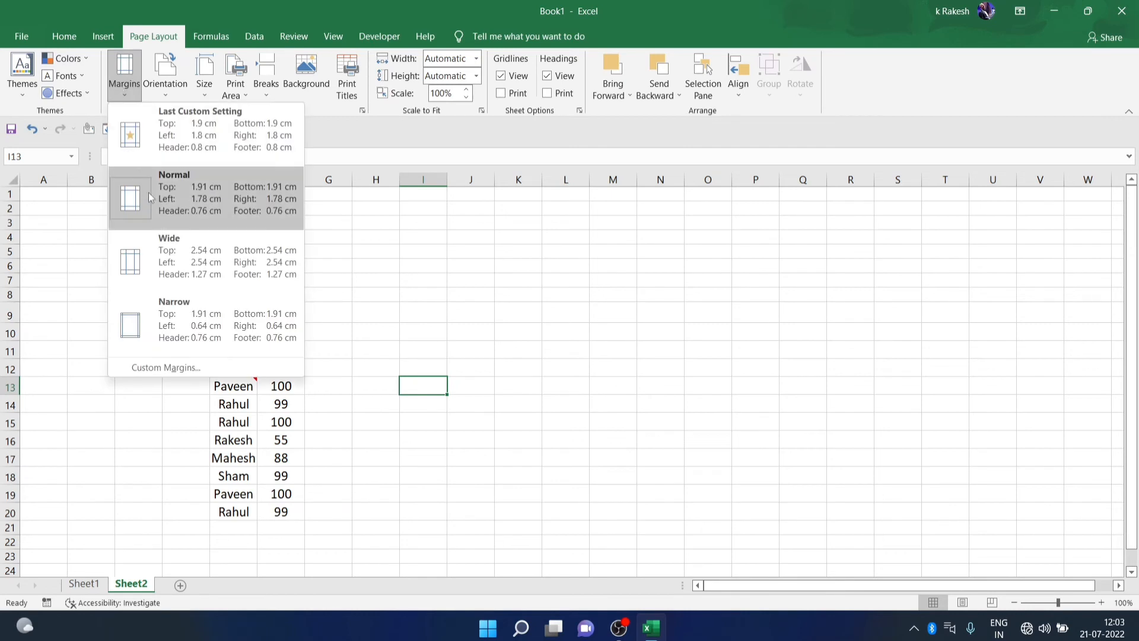
{"action": "left_click", "coordinate": [149, 192]}
{"action": "left_click", "coordinate": [165, 80]}
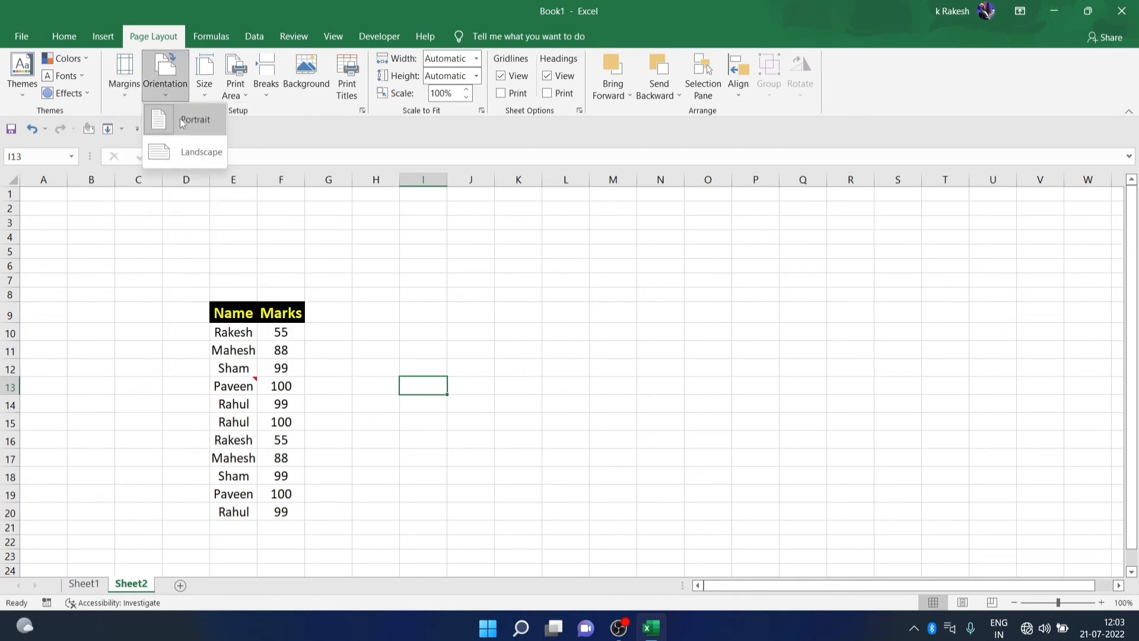
{"action": "left_click", "coordinate": [180, 119]}
{"action": "left_click", "coordinate": [204, 86]}
{"action": "left_click", "coordinate": [211, 305]}
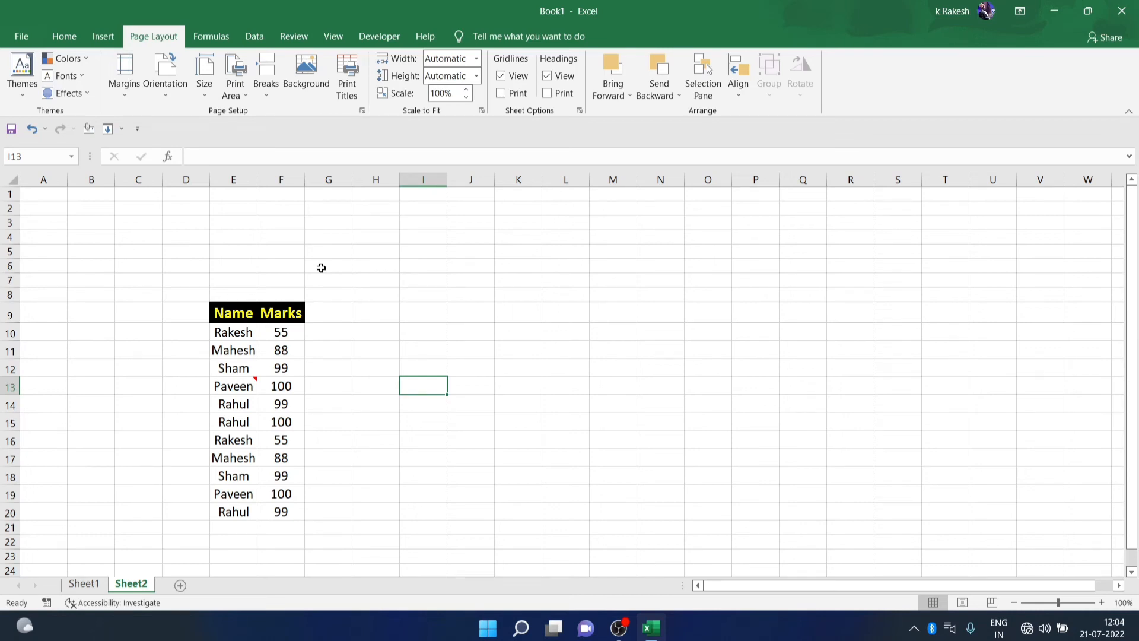
Go to the Data tab and try Text to Columns, dismissing the no-data warning
{"action": "left_click", "coordinate": [105, 38]}
{"action": "left_click", "coordinate": [194, 45]}
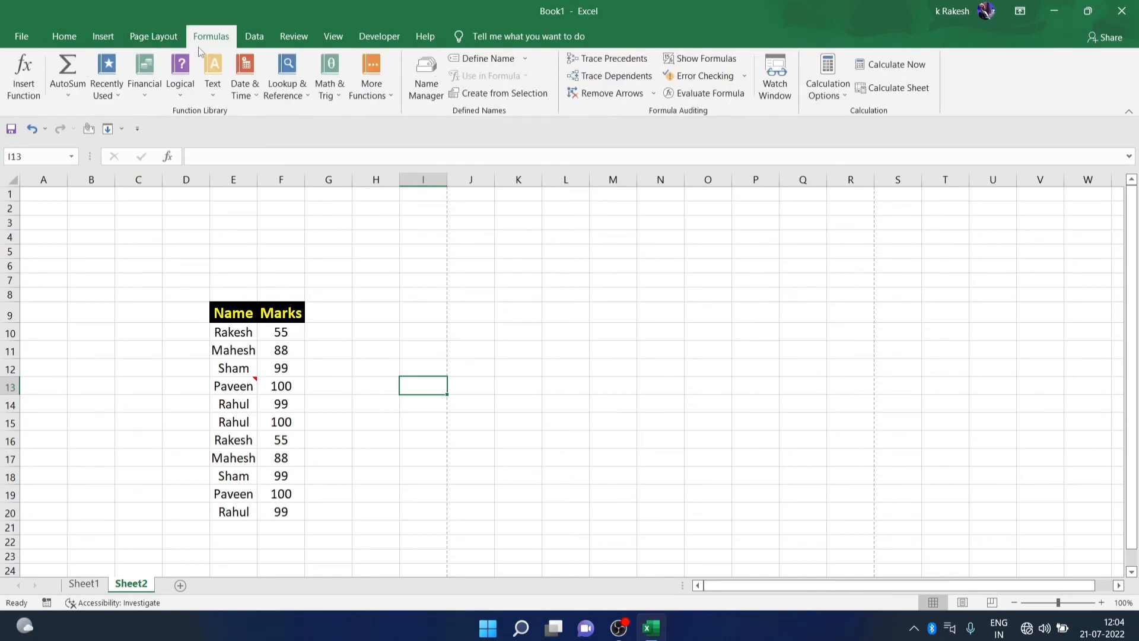
{"action": "left_click", "coordinate": [260, 39]}
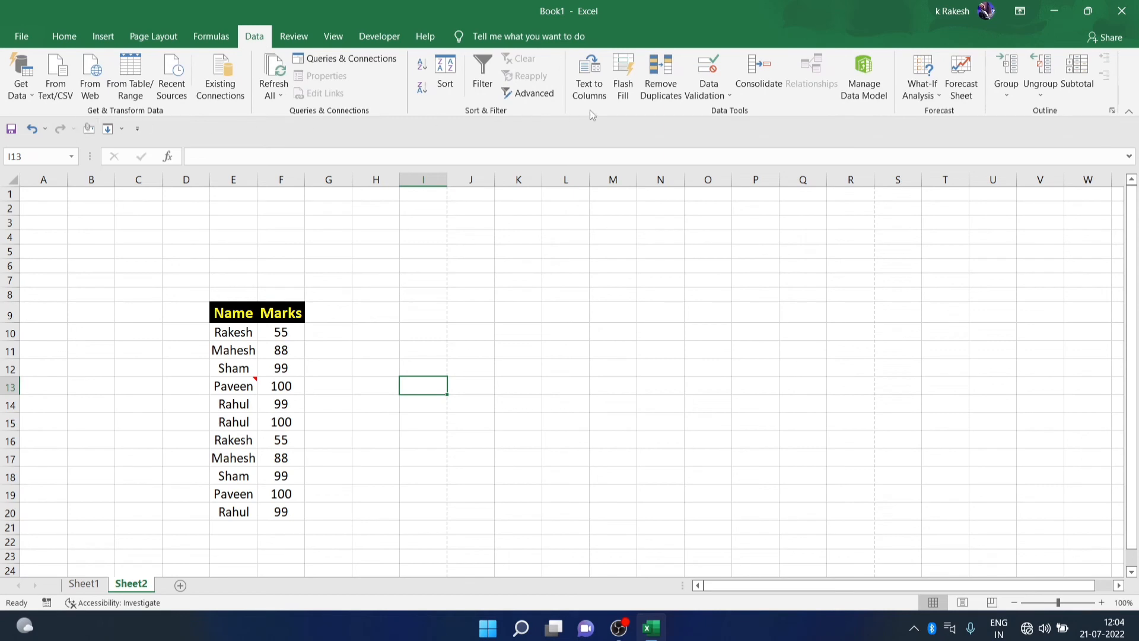
{"action": "left_click", "coordinate": [590, 83]}
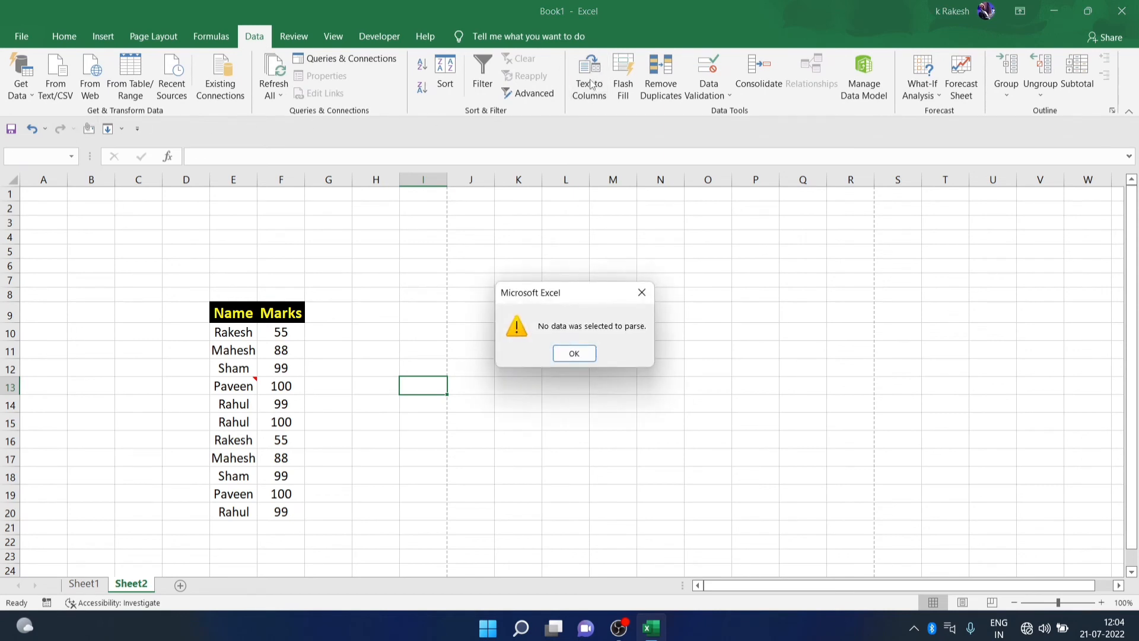
{"action": "left_click", "coordinate": [589, 351]}
Open Text to Columns on E11, then close the wizard without changes
{"action": "left_click", "coordinate": [249, 350]}
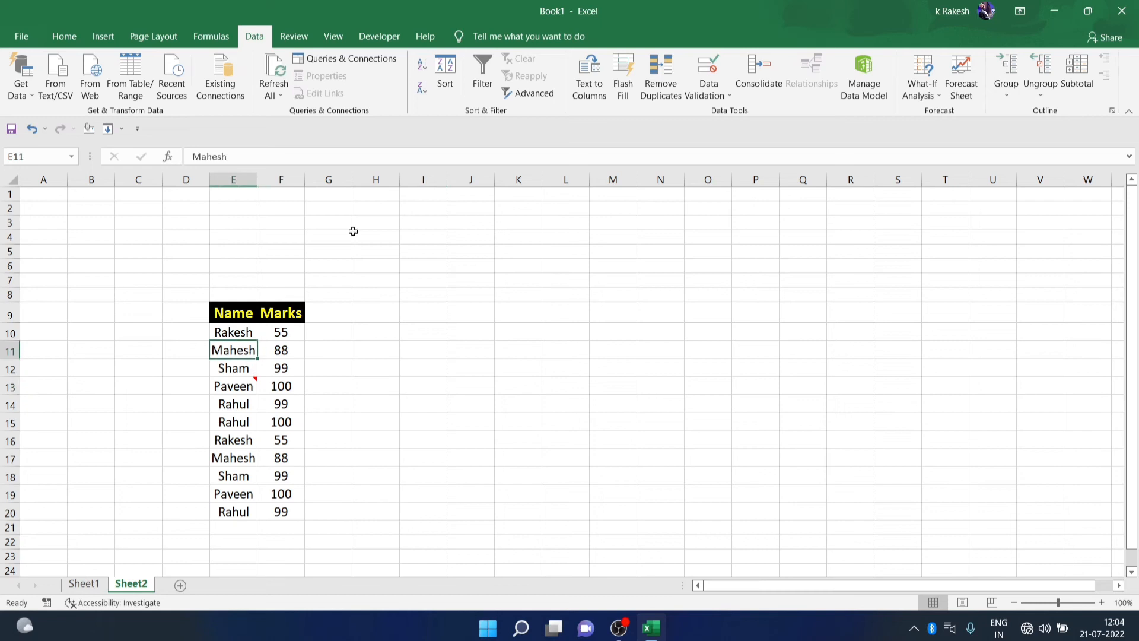
{"action": "left_click", "coordinate": [587, 91]}
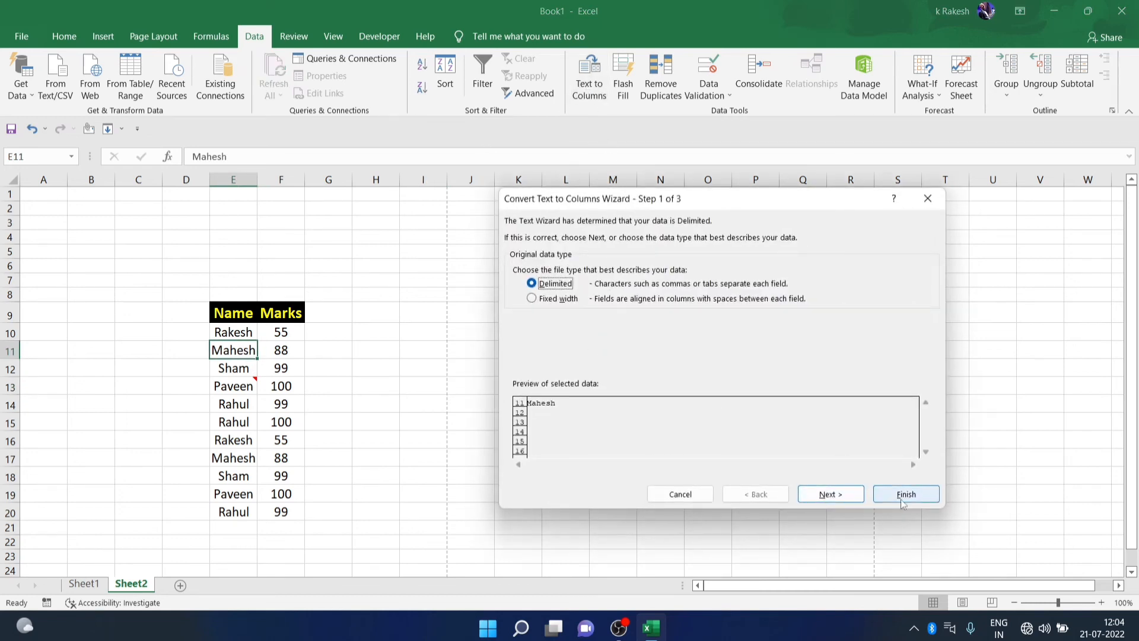
{"action": "left_click", "coordinate": [928, 199]}
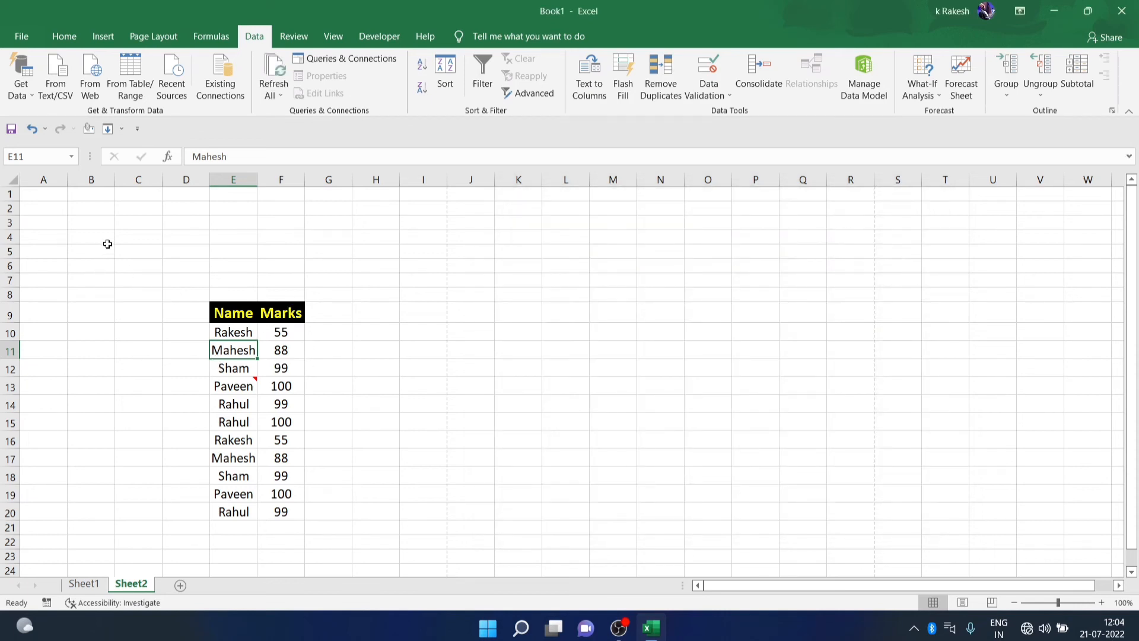
{"action": "left_click", "coordinate": [125, 234]}
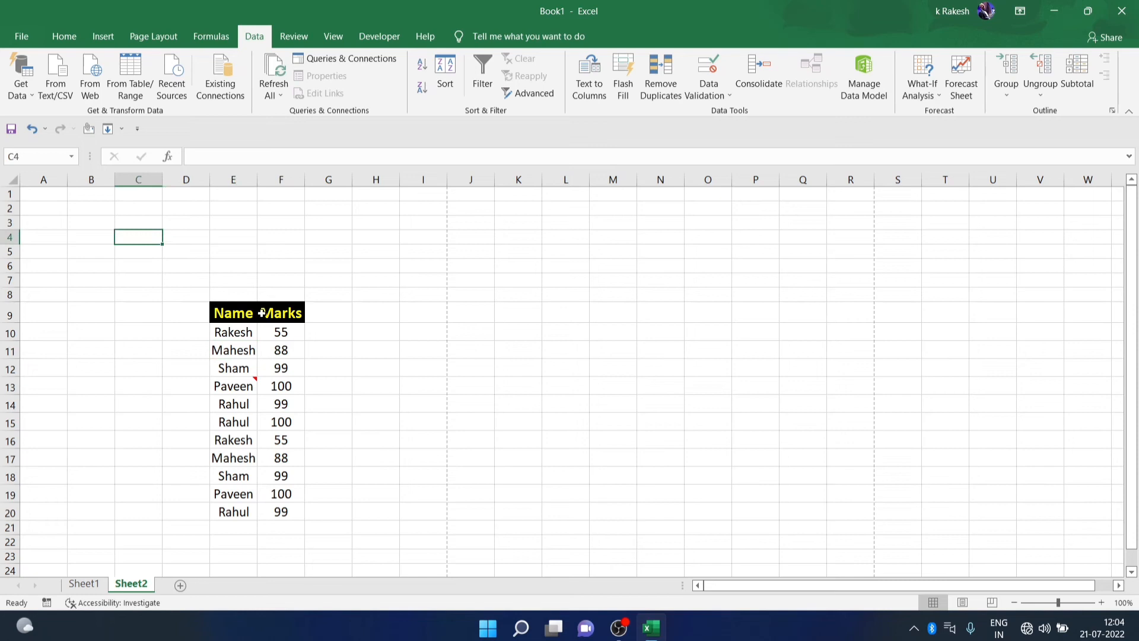
Delete the contents of the Name and Marks table in E7:F24
{"action": "left_click_drag", "start_coordinate": [215, 276], "coordinate": [300, 565]}
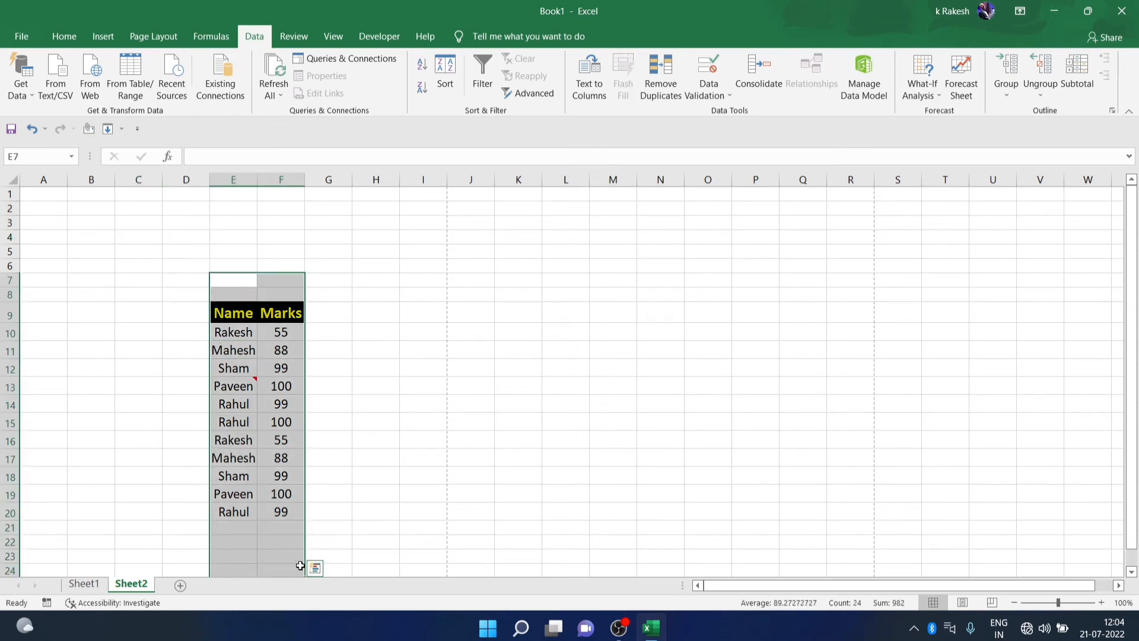
{"action": "key", "text": "Delete"}
{"action": "left_click", "coordinate": [170, 303]}
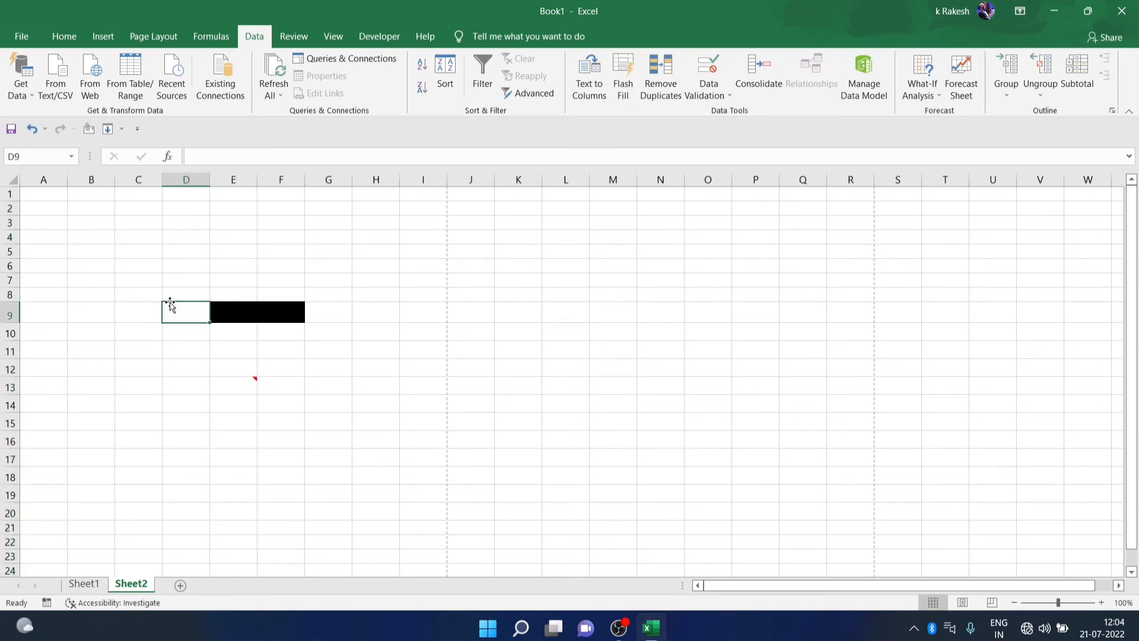
Set the fill colour of E9 and F9 to No Fill
{"action": "left_click", "coordinate": [231, 320]}
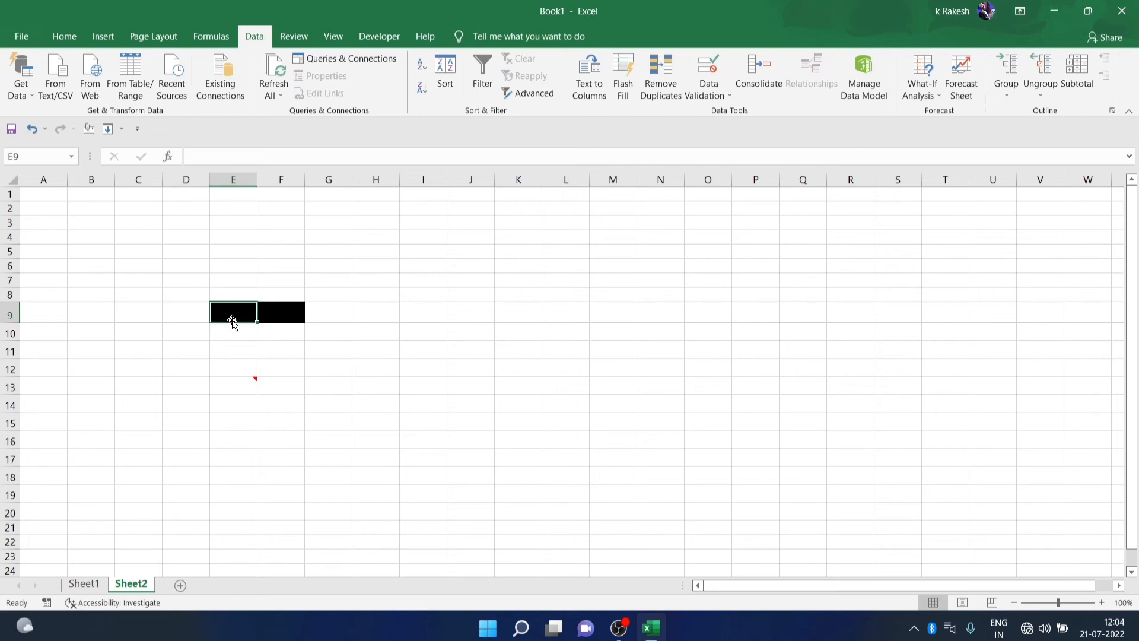
{"action": "left_click", "coordinate": [62, 39]}
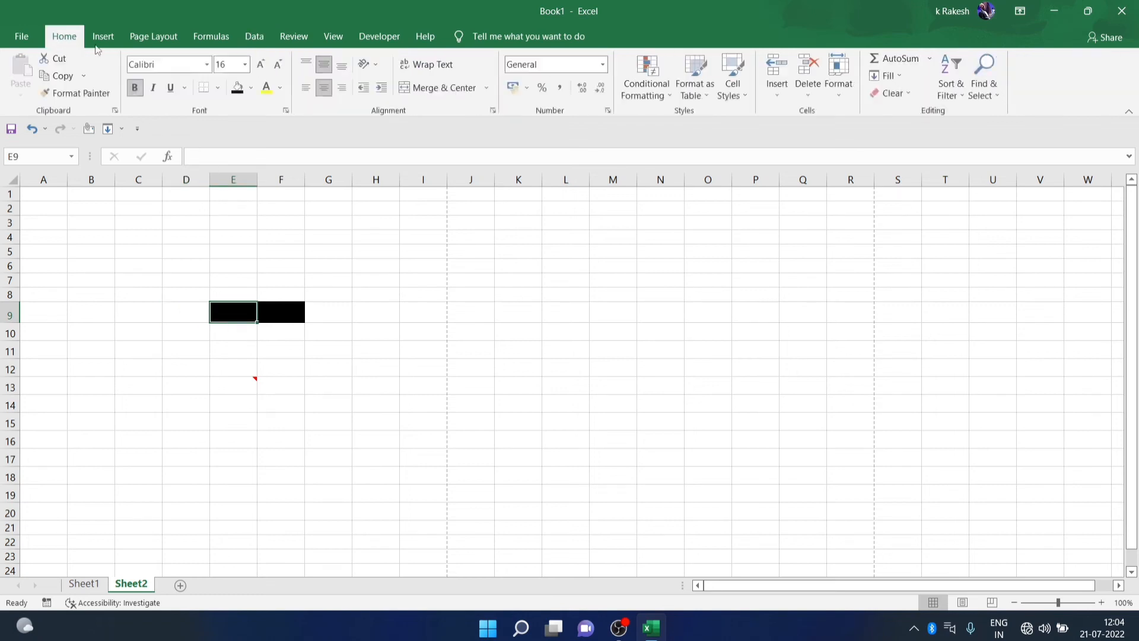
{"action": "left_click", "coordinate": [252, 92]}
{"action": "left_click", "coordinate": [270, 217]}
{"action": "left_click", "coordinate": [285, 302]}
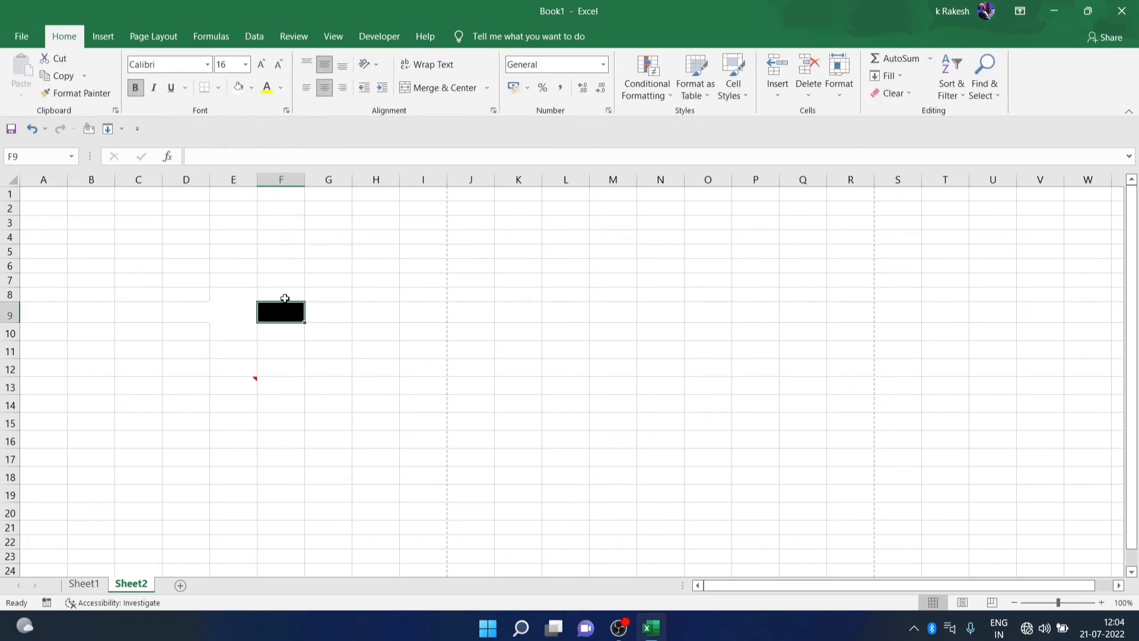
{"action": "left_click", "coordinate": [240, 89]}
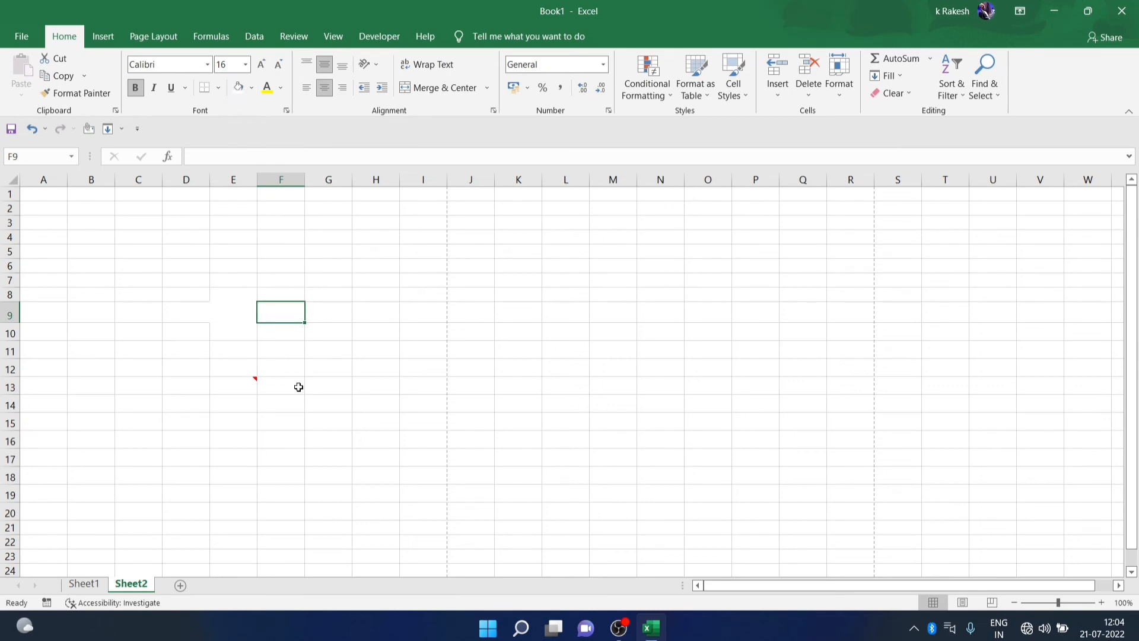
Middle-align the cells in E7:F10
{"action": "left_click_drag", "start_coordinate": [219, 277], "coordinate": [285, 333]}
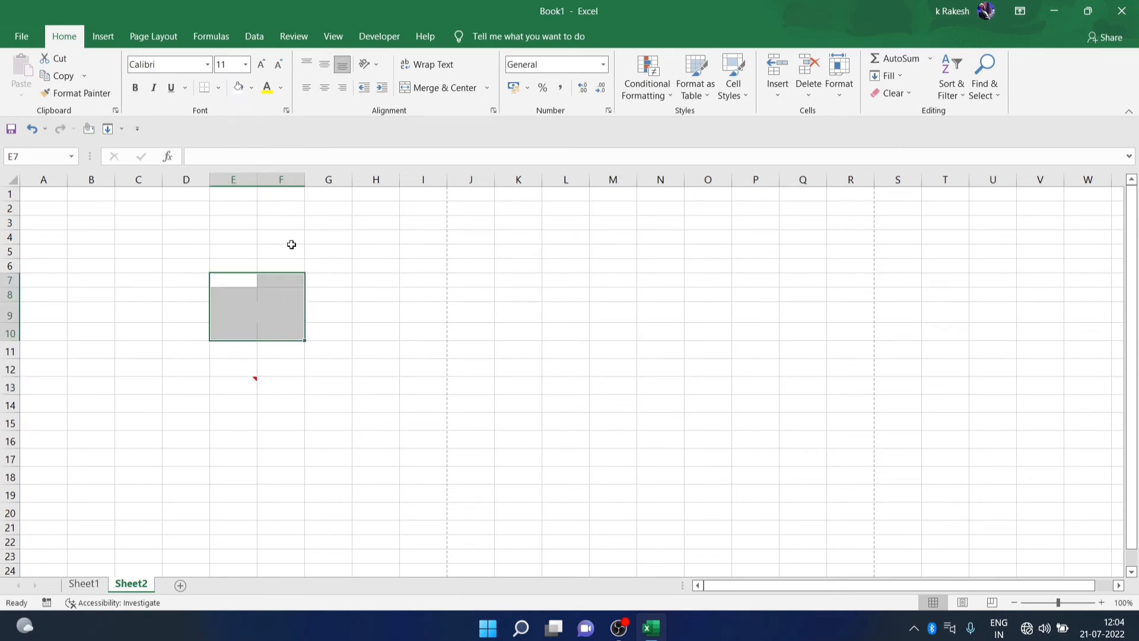
{"action": "left_click", "coordinate": [326, 64]}
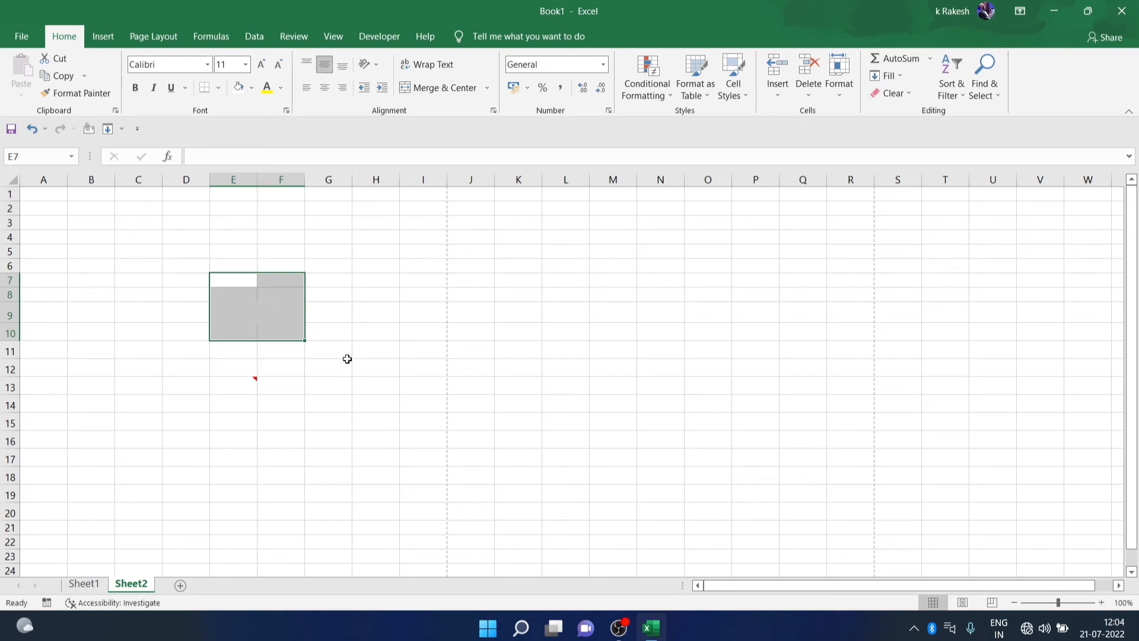
{"action": "left_click", "coordinate": [349, 364]}
Enter a first name and surname in C33:D33 and a second first name in C34
{"action": "scroll", "coordinate": [196, 386], "scroll_direction": "down", "scroll_amount": 4}
{"action": "scroll", "coordinate": [415, 409], "scroll_direction": "down", "scroll_amount": 3}
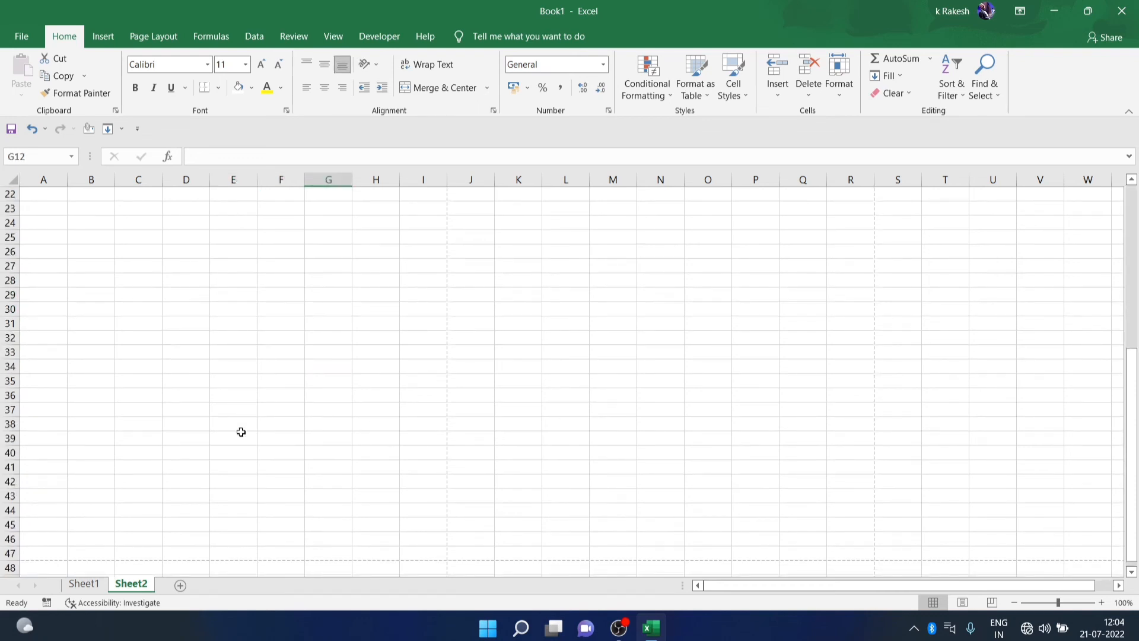
{"action": "left_click", "coordinate": [139, 350]}
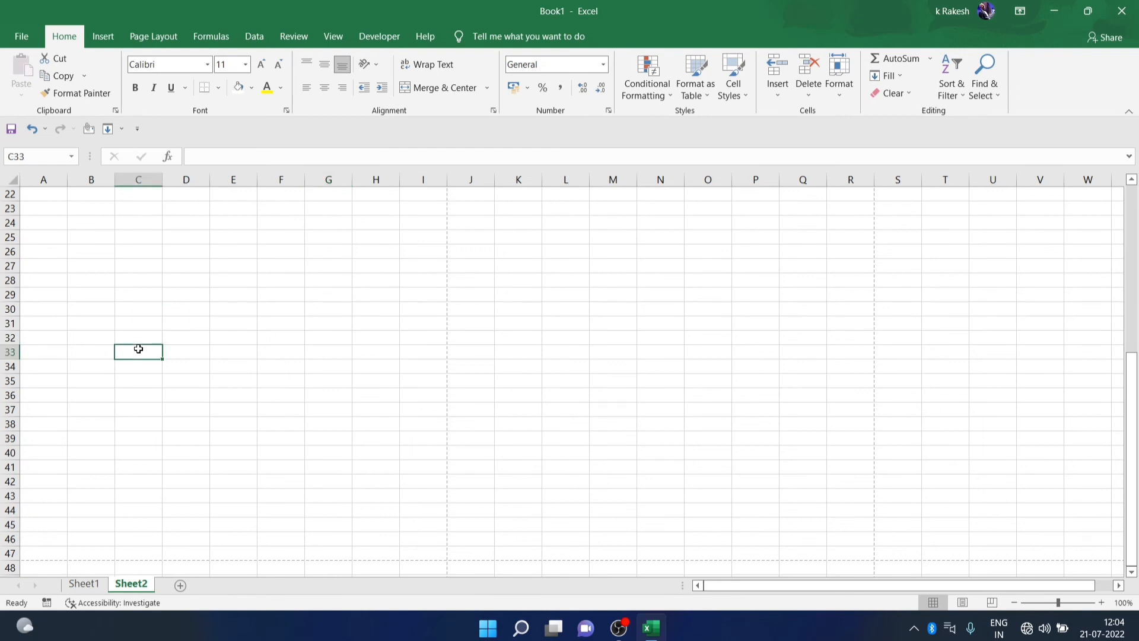
{"action": "key", "text": "Tab"}
{"action": "key", "text": "Return"}
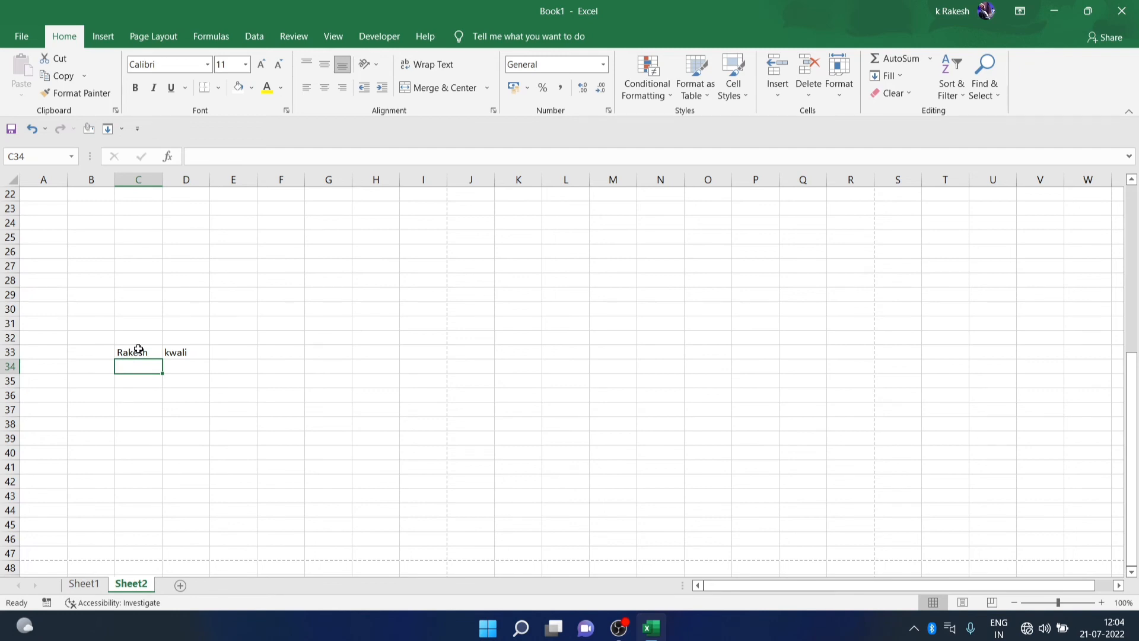
{"action": "type", "text": "Nav"}
{"action": "type", "text": "eena"}
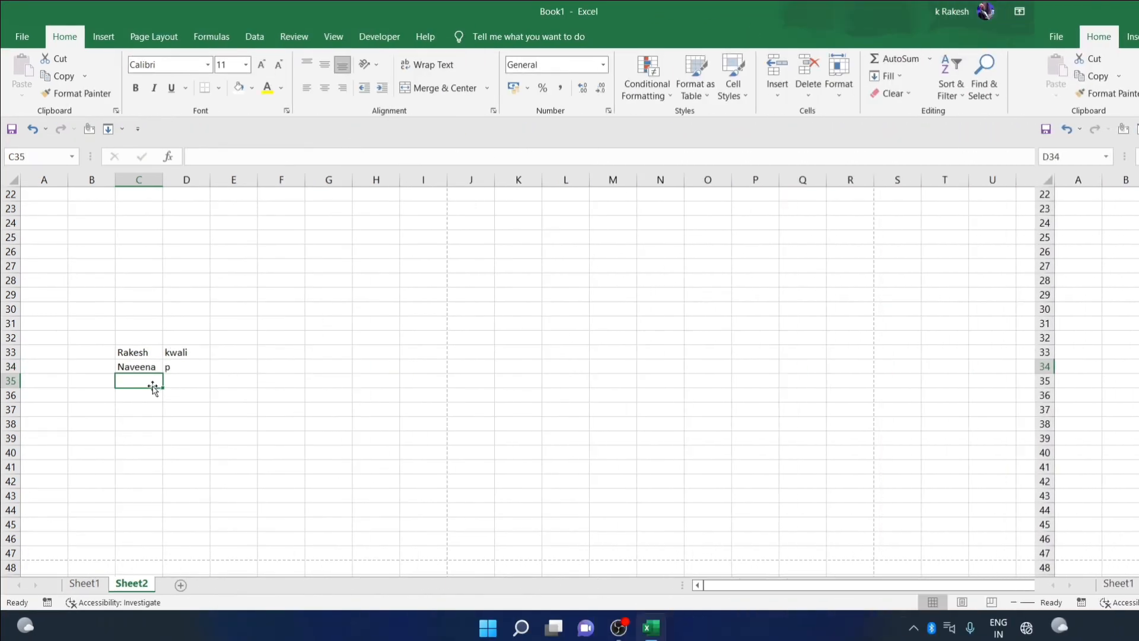
Type a combined full name into E33, then clear it again
{"action": "left_click", "coordinate": [139, 351]}
{"action": "left_click", "coordinate": [188, 349]}
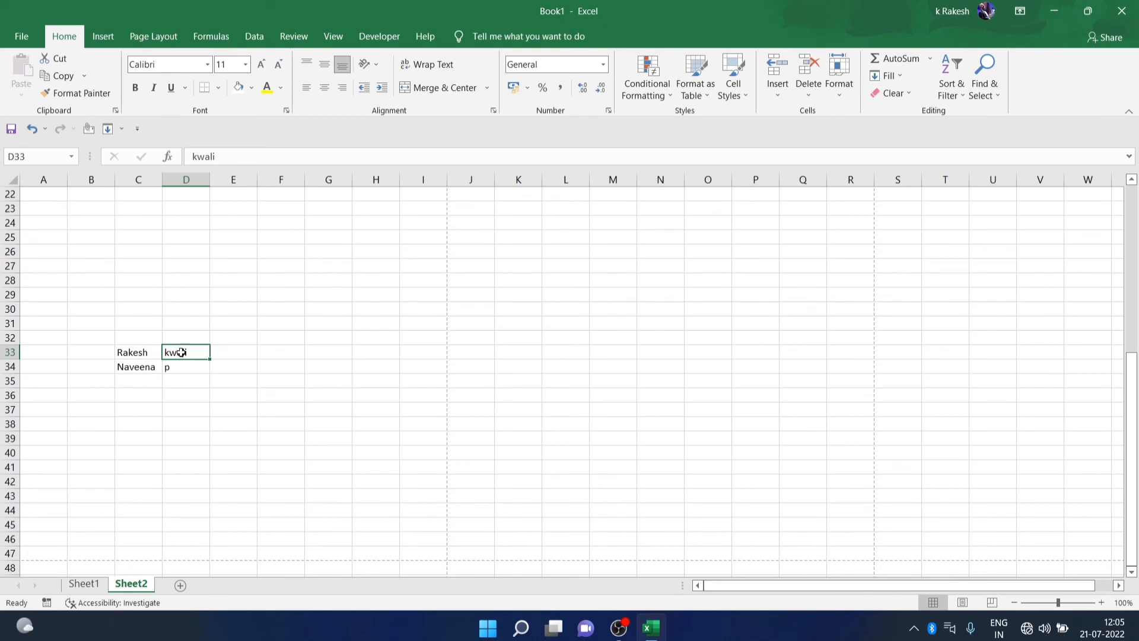
{"action": "left_click", "coordinate": [233, 355]}
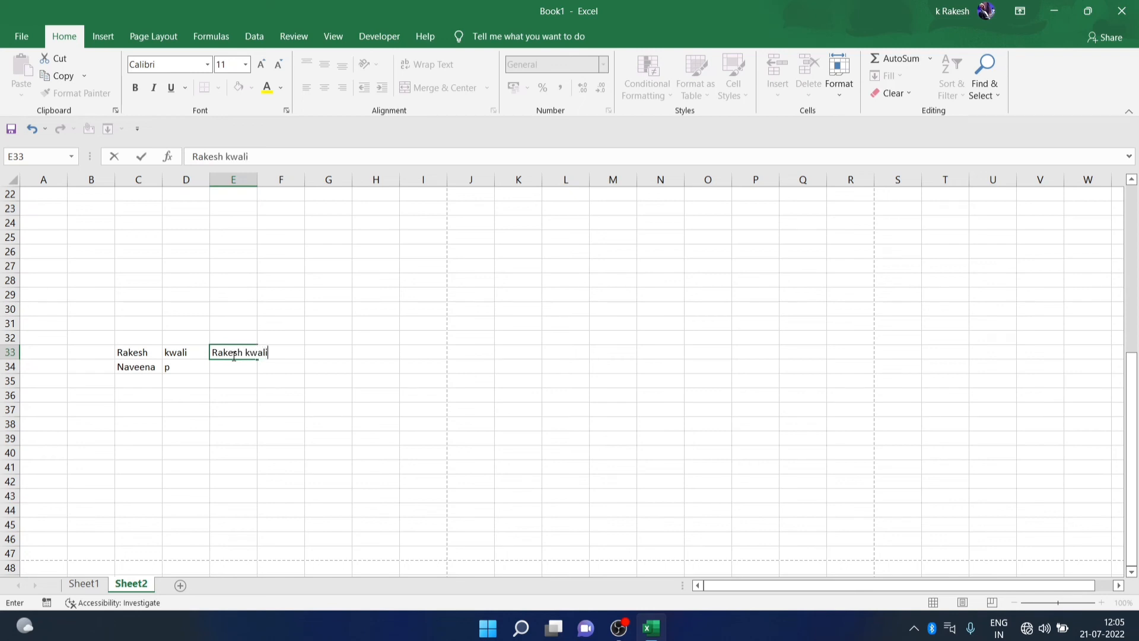
{"action": "key", "text": "Return"}
{"action": "left_click_drag", "start_coordinate": [221, 356], "coordinate": [285, 355]}
{"action": "key", "text": "Delete"}
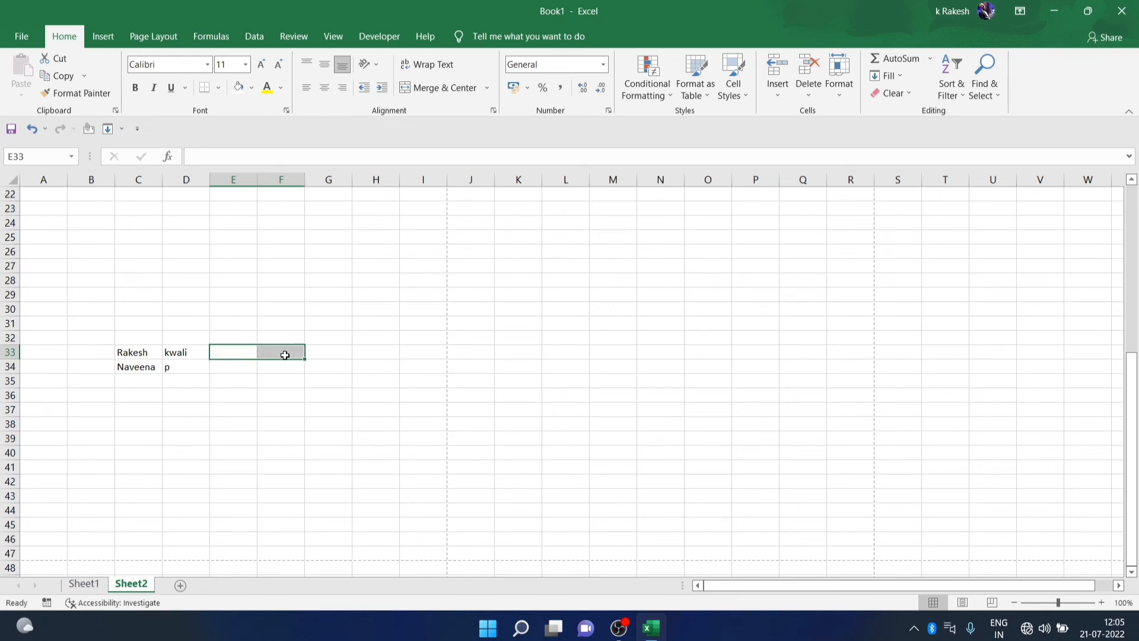
Type the name's first letters in E33 and fill the C33:D34 pairs down to row 39
{"action": "left_click", "coordinate": [254, 381]}
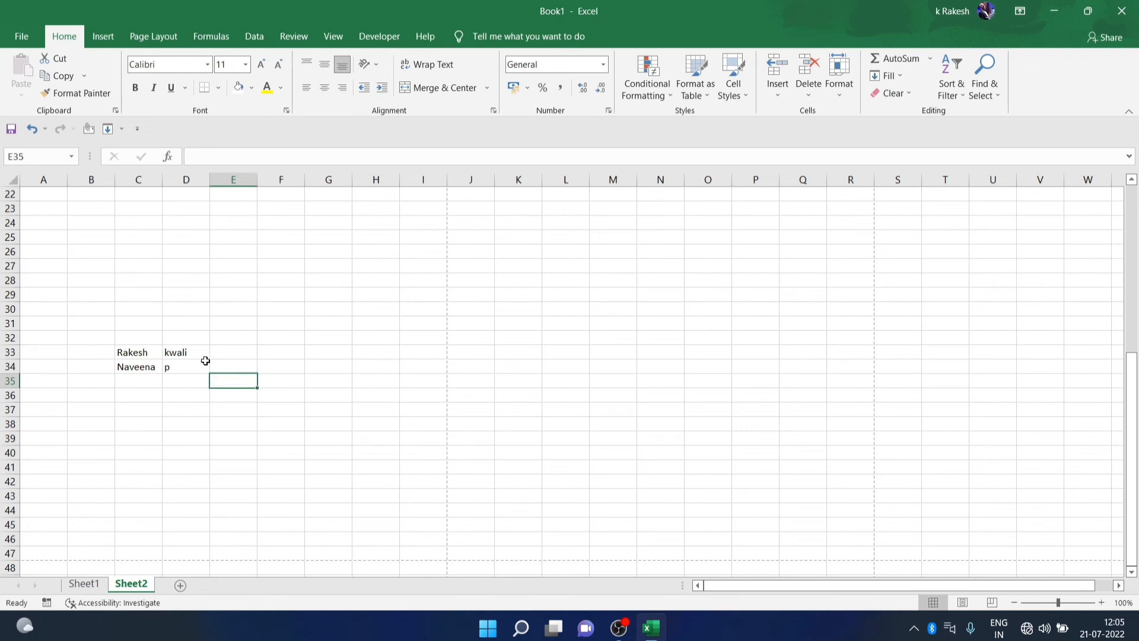
{"action": "left_click", "coordinate": [247, 356]}
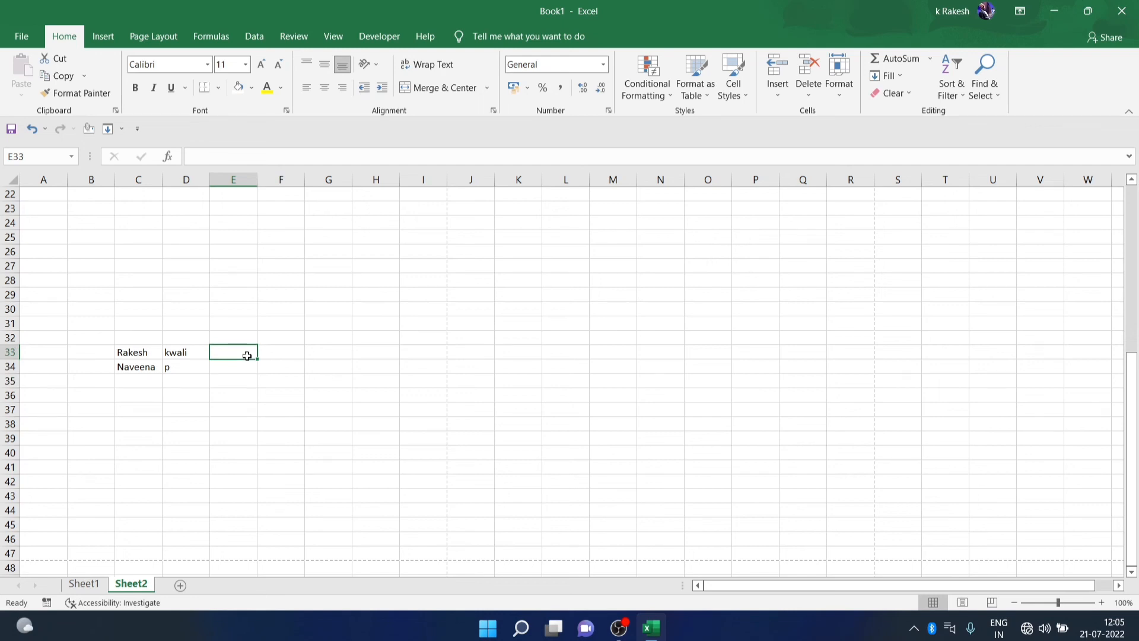
{"action": "type", "text": "Ra"}
{"action": "key", "text": "Return"}
{"action": "left_click_drag", "start_coordinate": [155, 351], "coordinate": [195, 449]}
{"action": "left_click", "coordinate": [258, 408]}
{"action": "left_click_drag", "start_coordinate": [121, 383], "coordinate": [183, 384]}
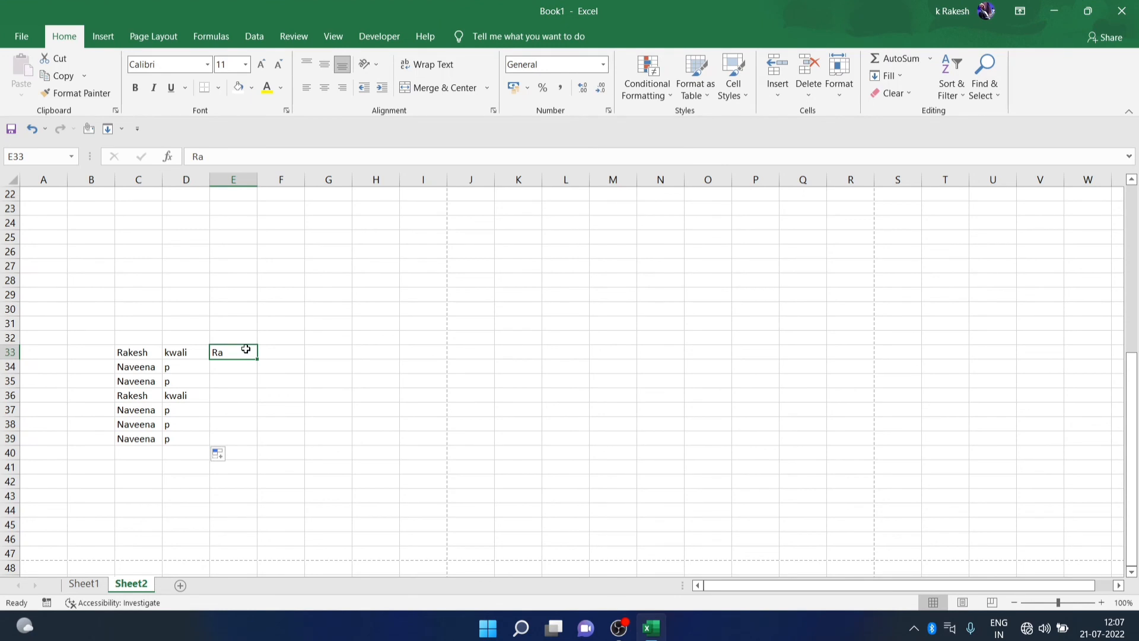
Finish the full name in E33, Flash Fill E34:E39 with Ctrl+E, and autofit column E
{"action": "double_click", "coordinate": [247, 349]}
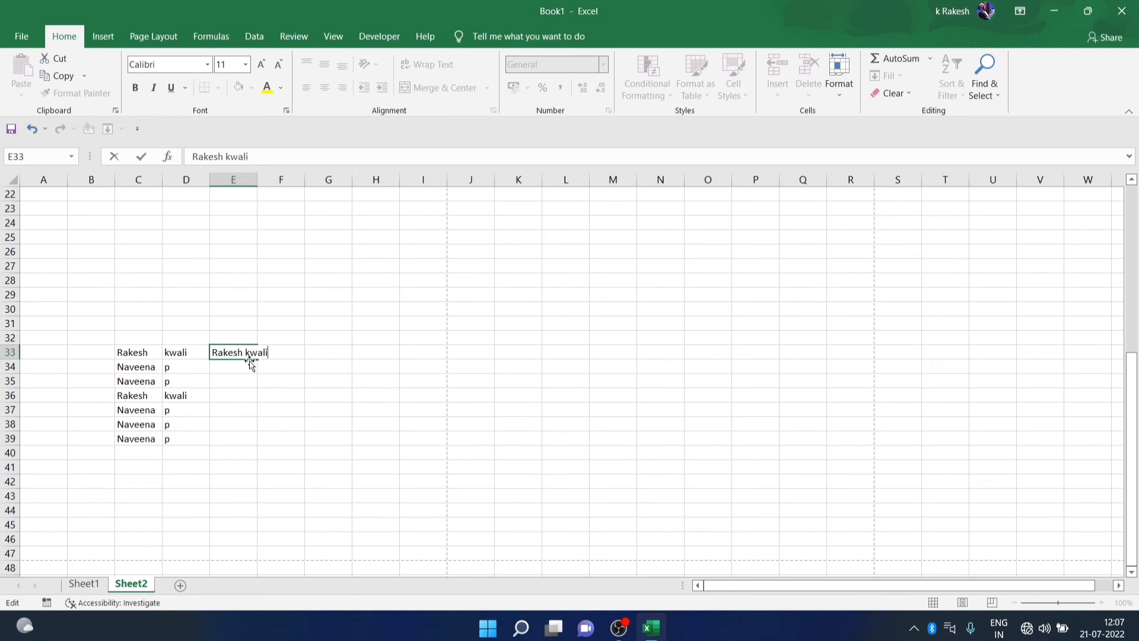
{"action": "left_click", "coordinate": [235, 367]}
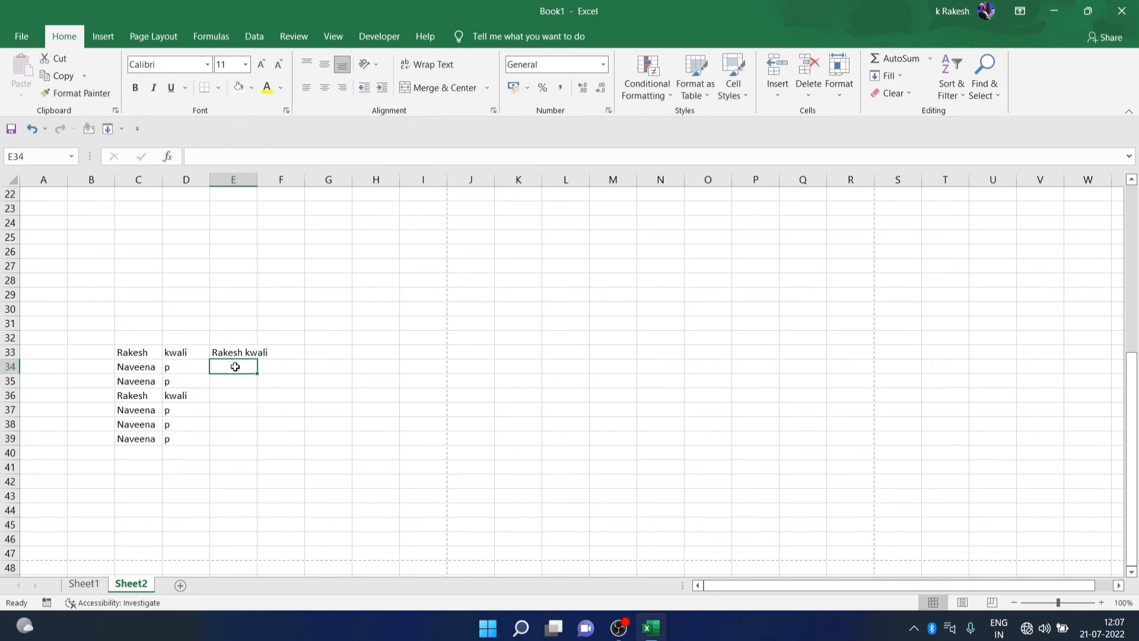
{"action": "key", "text": "ctrl+e"}
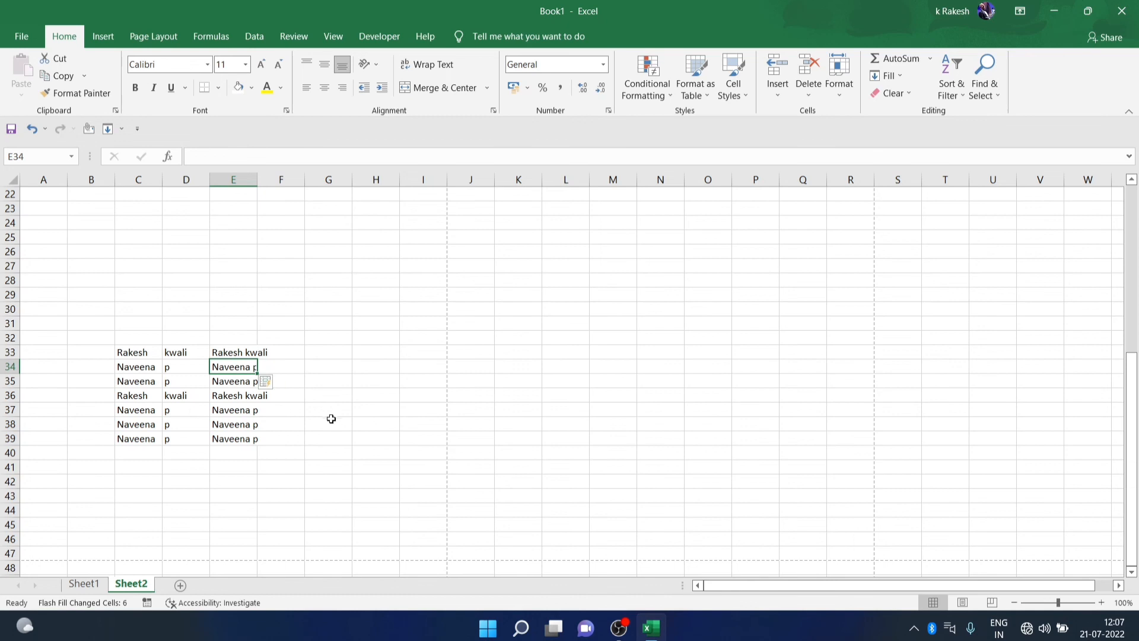
{"action": "double_click", "coordinate": [259, 181]}
{"action": "left_click", "coordinate": [328, 365]}
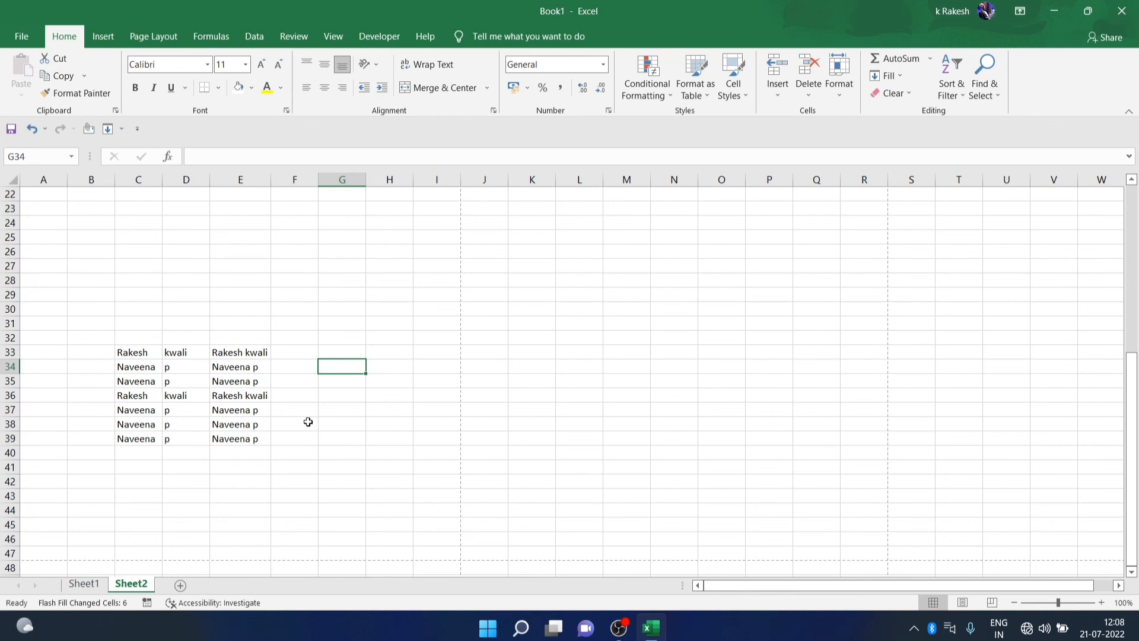
{"action": "left_click", "coordinate": [394, 392]}
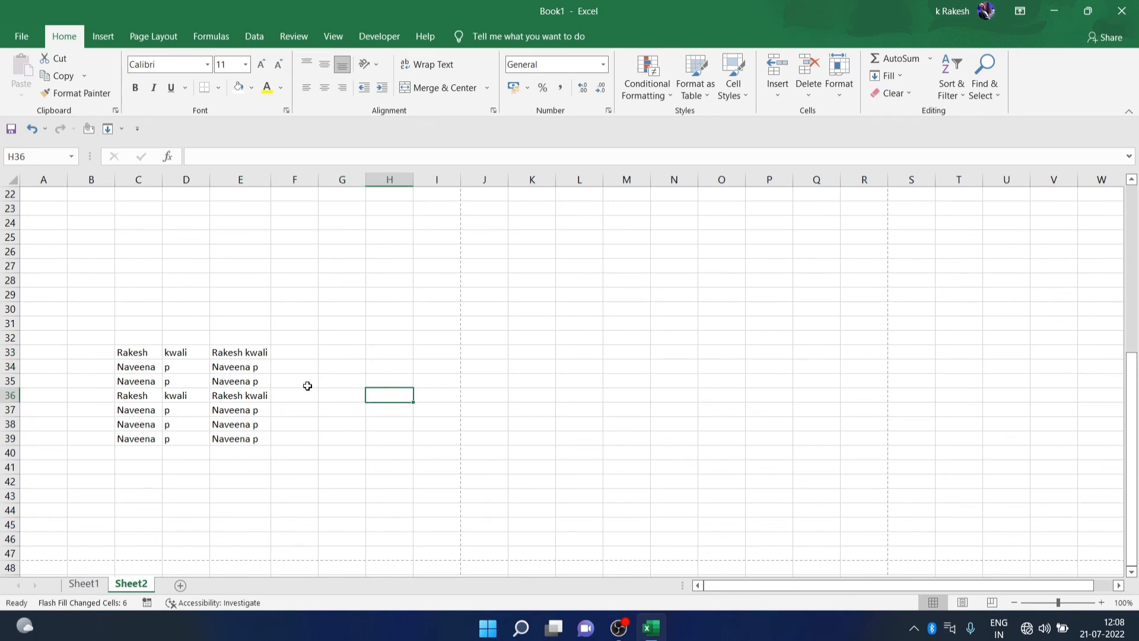
{"action": "scroll", "coordinate": [231, 358], "scroll_direction": "up", "scroll_amount": 7}
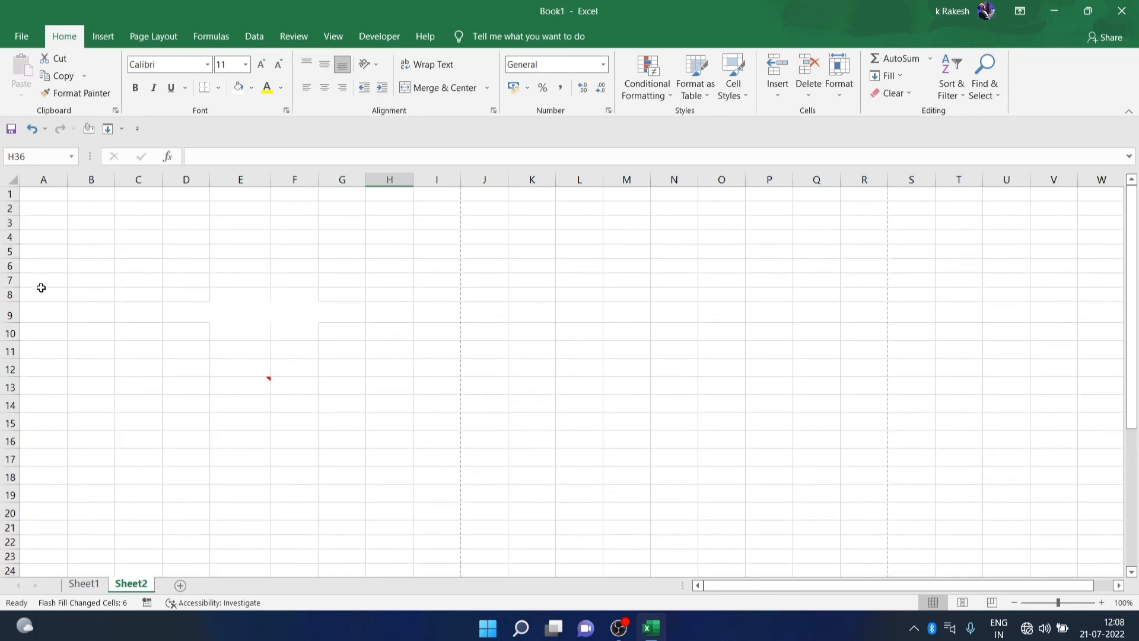
{"action": "left_click", "coordinate": [49, 255]}
{"action": "type", "text": "1"}
{"action": "key", "text": "Return"}
{"action": "type", "text": "2"}
{"action": "key", "text": "Return"}
{"action": "type", "text": "3"}
{"action": "key", "text": "Return"}
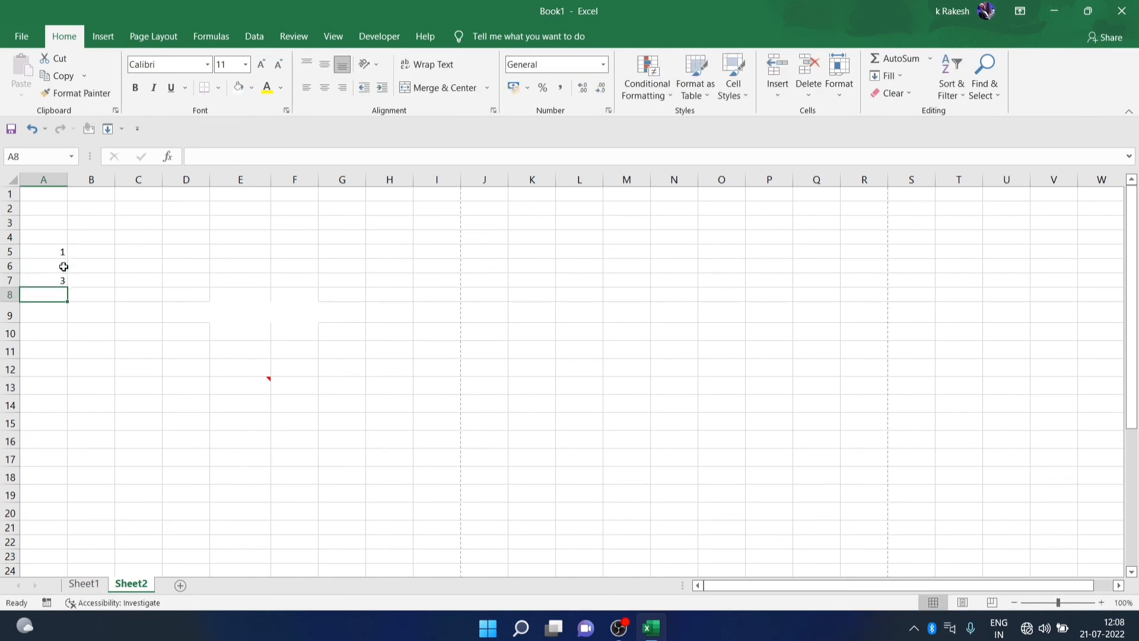
{"action": "left_click_drag", "start_coordinate": [52, 266], "coordinate": [59, 279]}
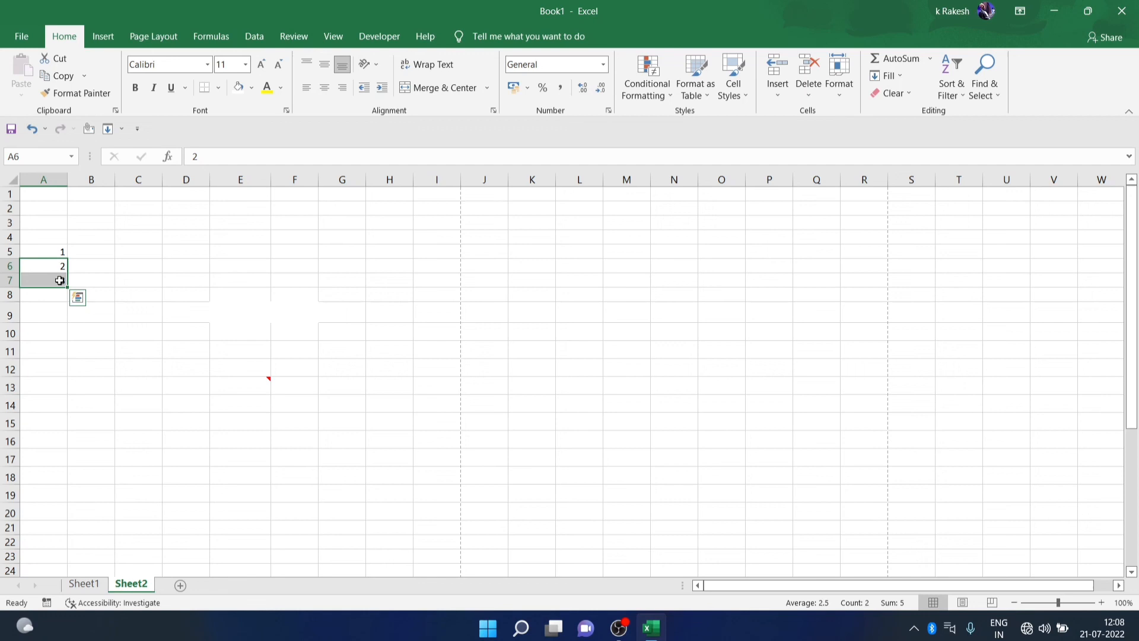
{"action": "key", "text": "Delete"}
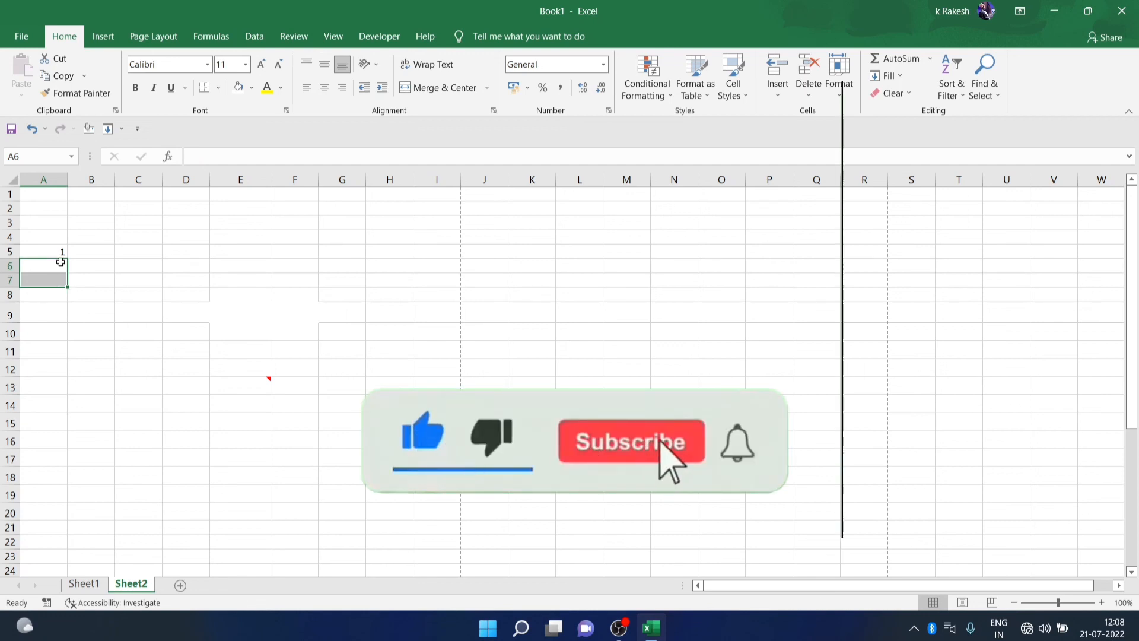
{"action": "left_click", "coordinate": [54, 270]}
{"action": "type", "text": "2"}
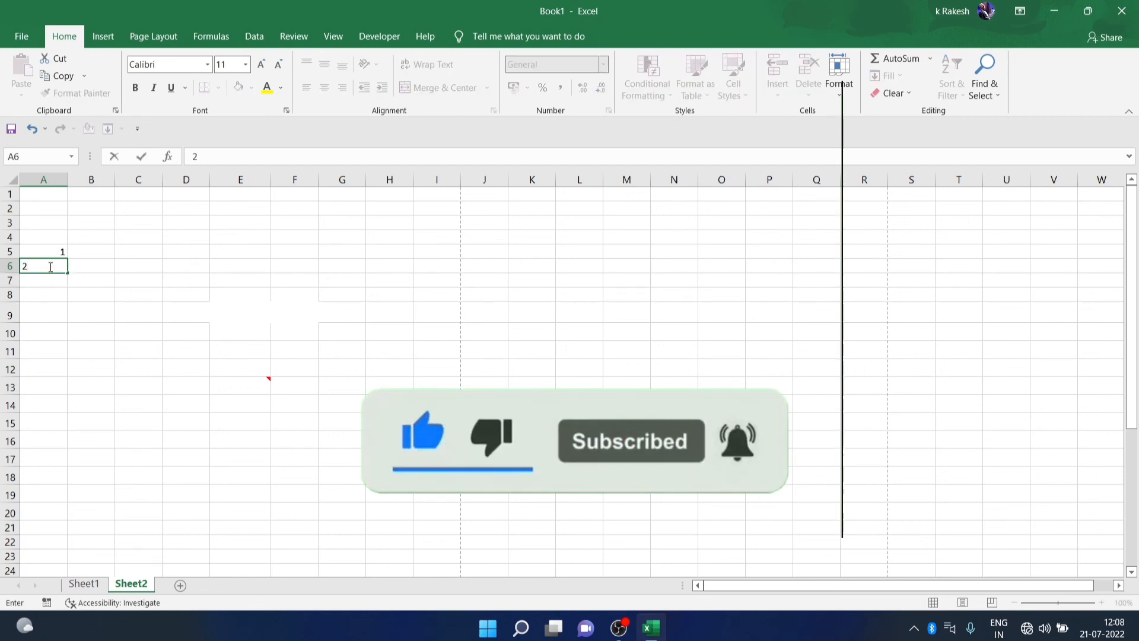
{"action": "left_click_drag", "start_coordinate": [53, 254], "coordinate": [67, 396]}
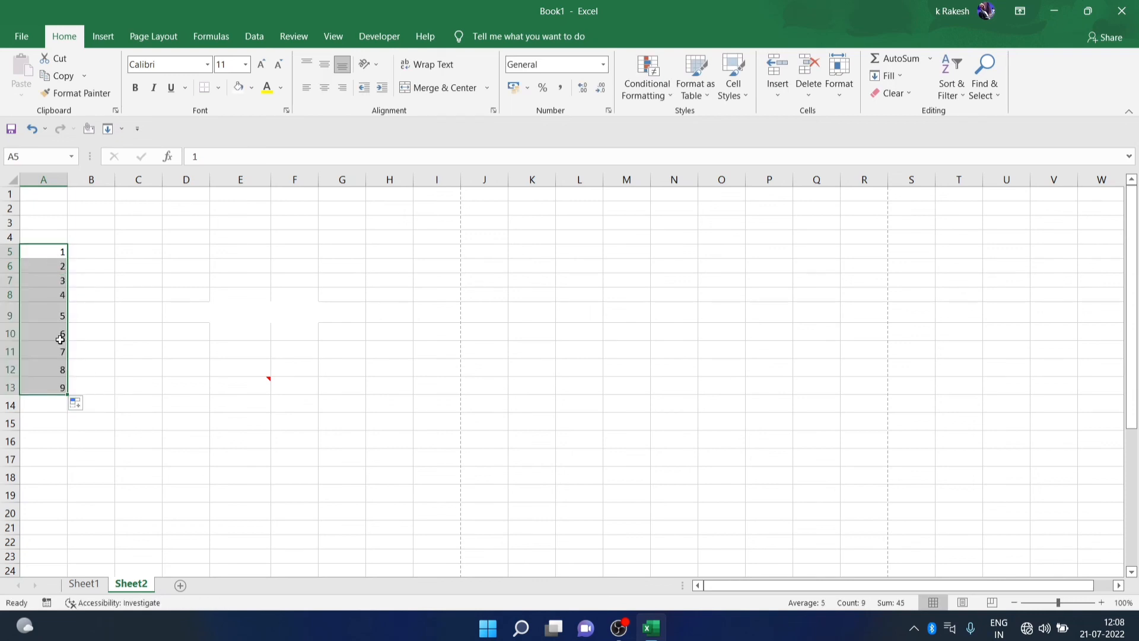
{"action": "left_click_drag", "start_coordinate": [44, 255], "coordinate": [55, 382]}
{"action": "key", "text": "Delete"}
{"action": "left_click", "coordinate": [73, 253]}
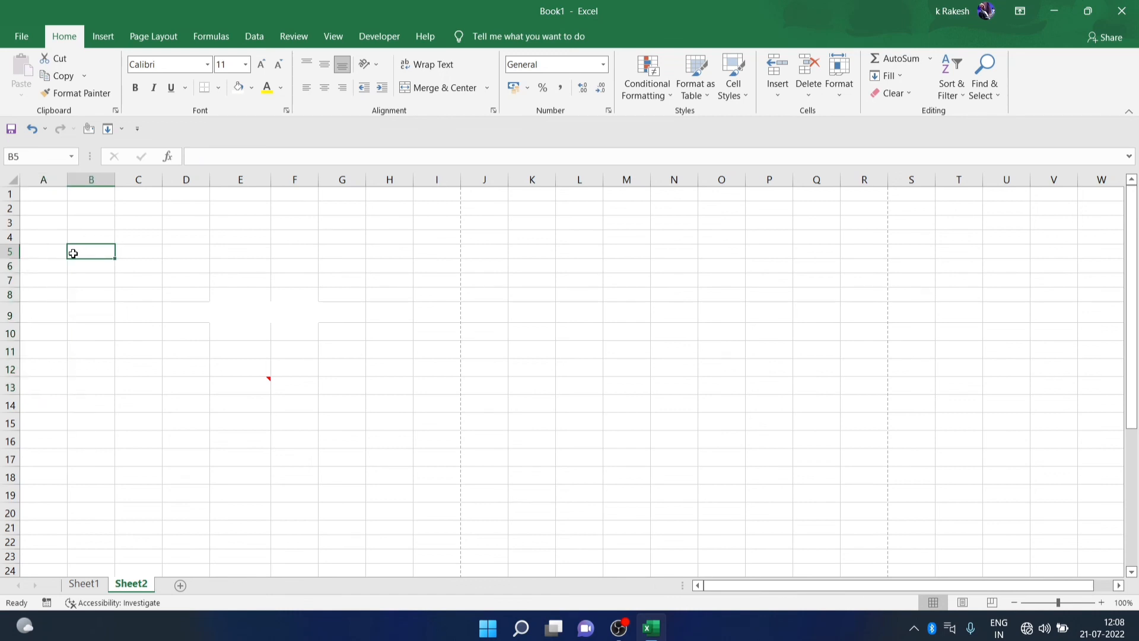
Enter 1 in B5 and fill a column series with stop value 10
{"action": "type", "text": "1"}
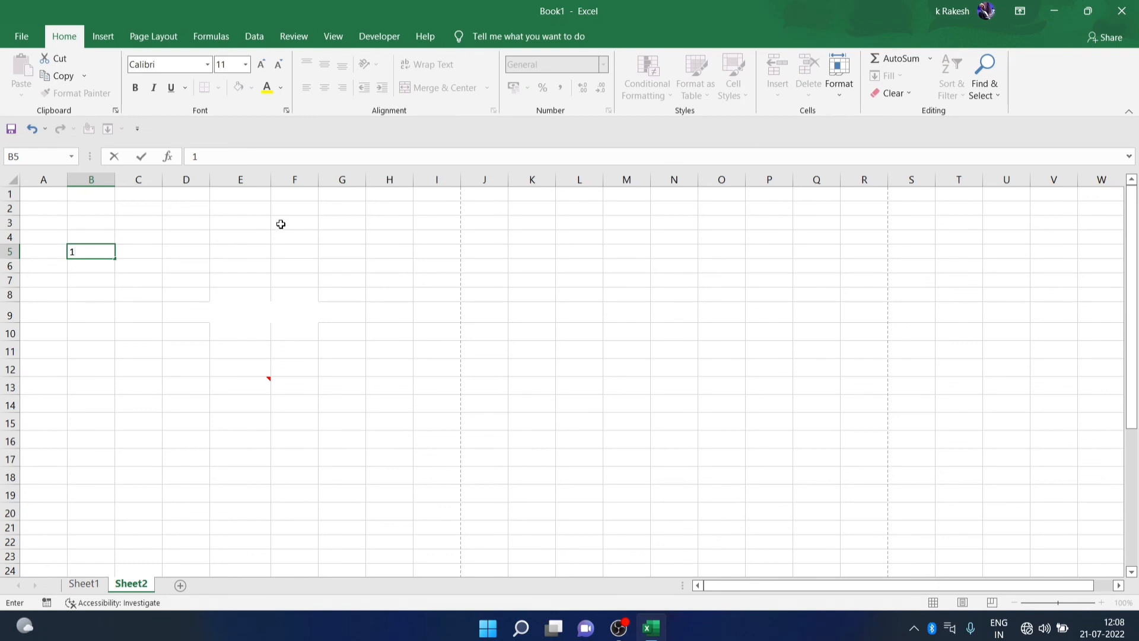
{"action": "left_click", "coordinate": [245, 250]}
{"action": "left_click", "coordinate": [96, 252]}
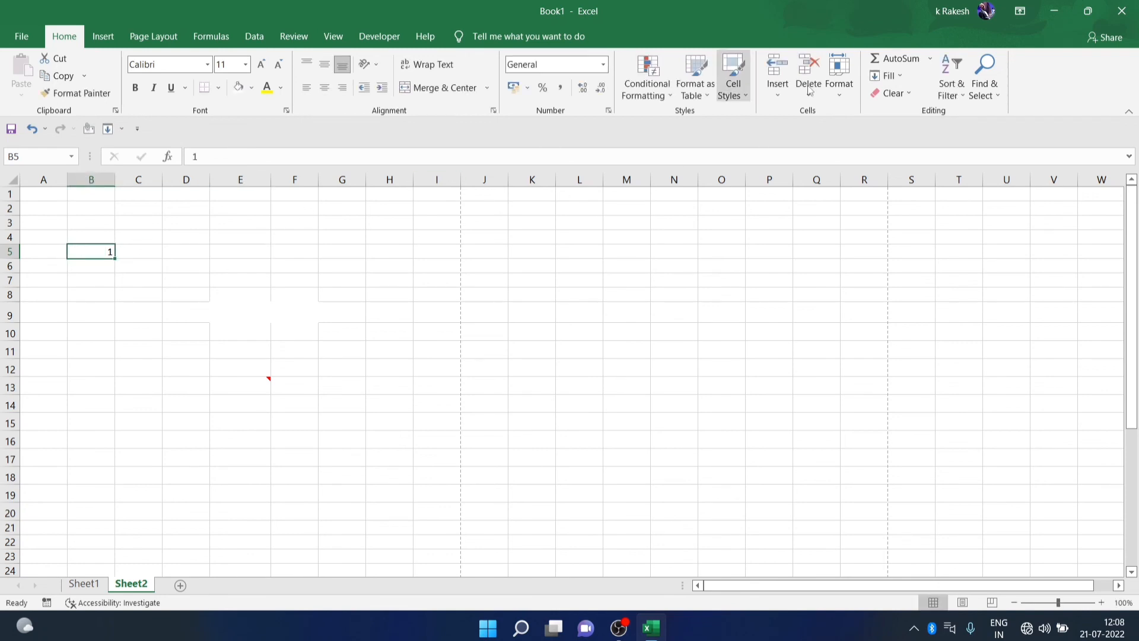
{"action": "left_click", "coordinate": [895, 76]}
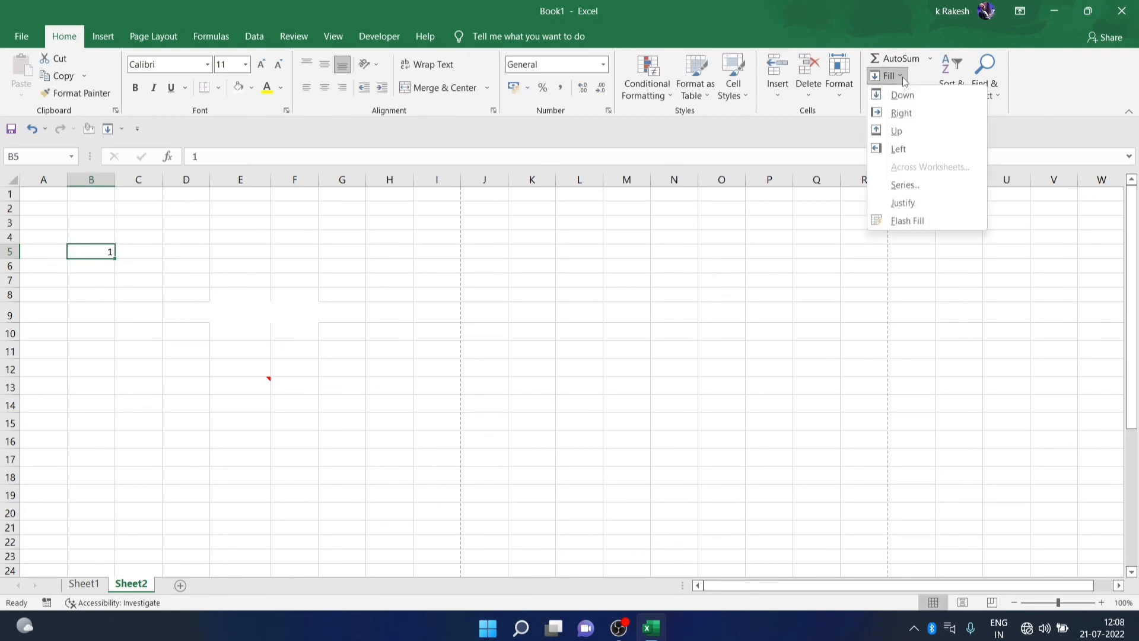
{"action": "left_click", "coordinate": [899, 183]}
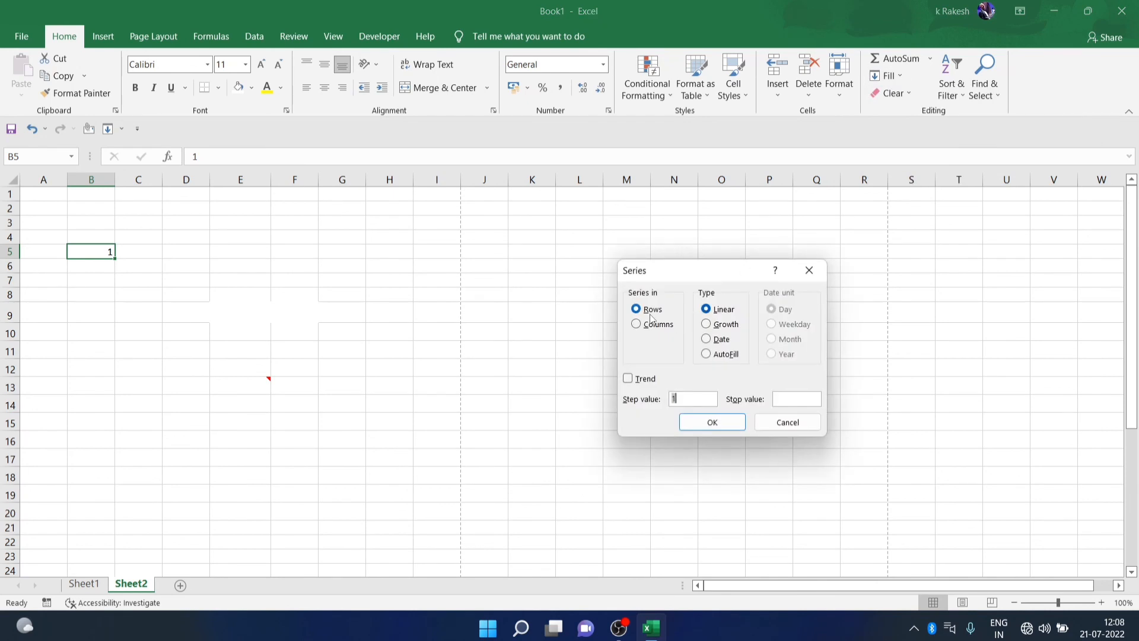
{"action": "left_click", "coordinate": [652, 327]}
{"action": "left_click", "coordinate": [787, 400]}
{"action": "left_click", "coordinate": [721, 423]}
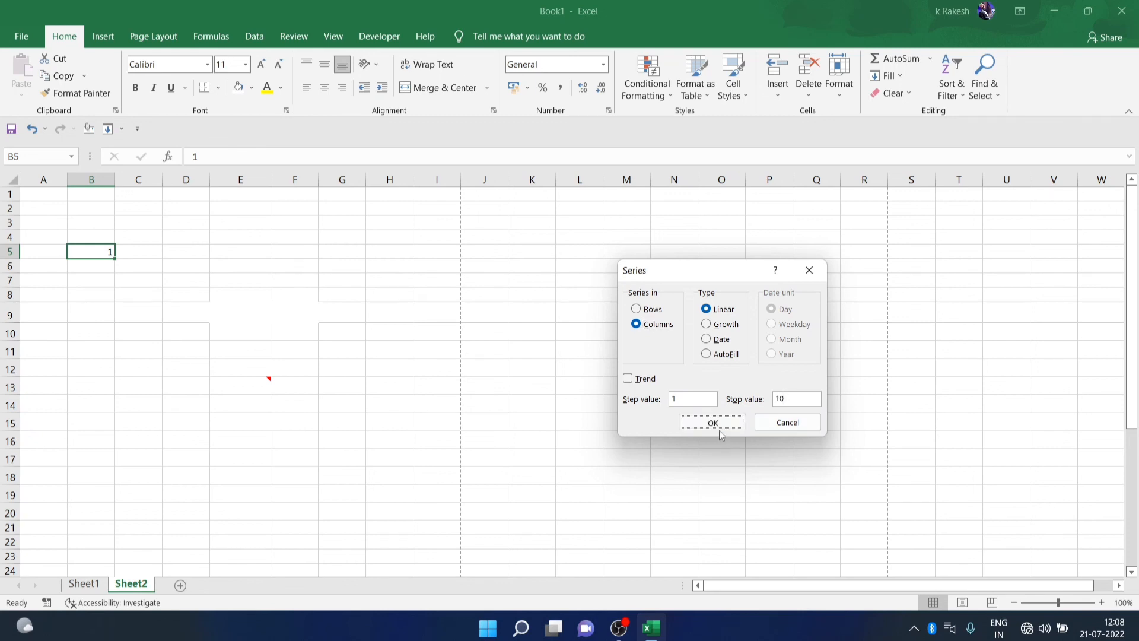
Select the new numbers in B5:B14 to review the series
{"action": "left_click", "coordinate": [128, 315]}
{"action": "left_click_drag", "start_coordinate": [104, 254], "coordinate": [106, 405]}
{"action": "left_click", "coordinate": [144, 398]}
{"action": "left_click_drag", "start_coordinate": [89, 250], "coordinate": [132, 389]}
{"action": "left_click_drag", "start_coordinate": [82, 252], "coordinate": [110, 404]}
{"action": "left_click", "coordinate": [183, 364]}
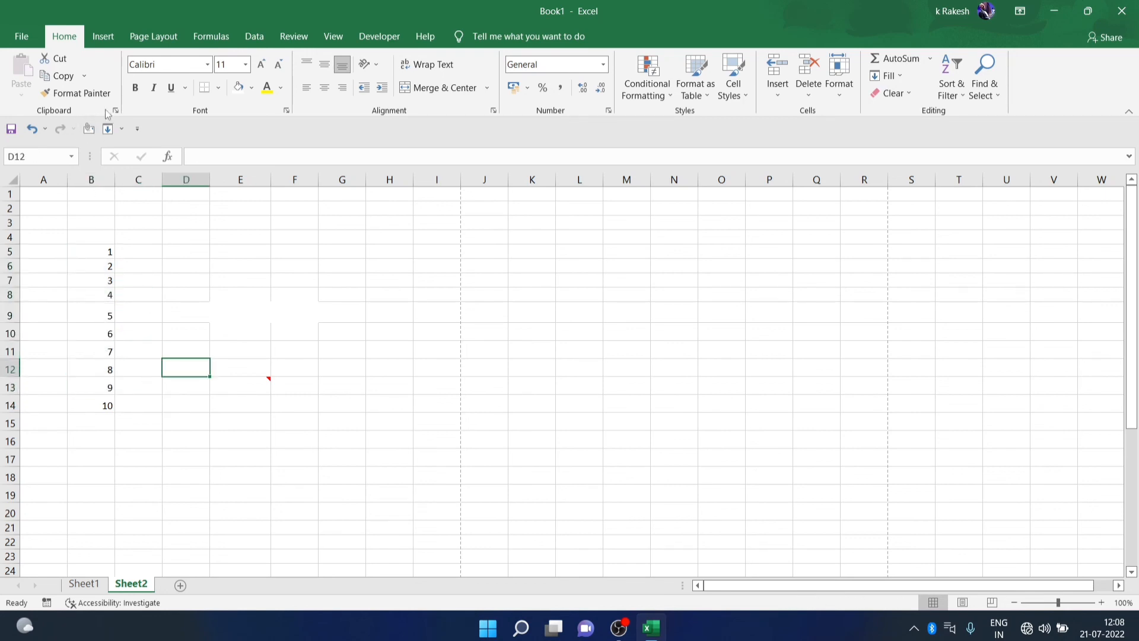
Browse the Insert, Page Layout, Formulas, Data, Review, View and Developer ribbon tabs
{"action": "left_click", "coordinate": [104, 37]}
{"action": "left_click", "coordinate": [146, 39]}
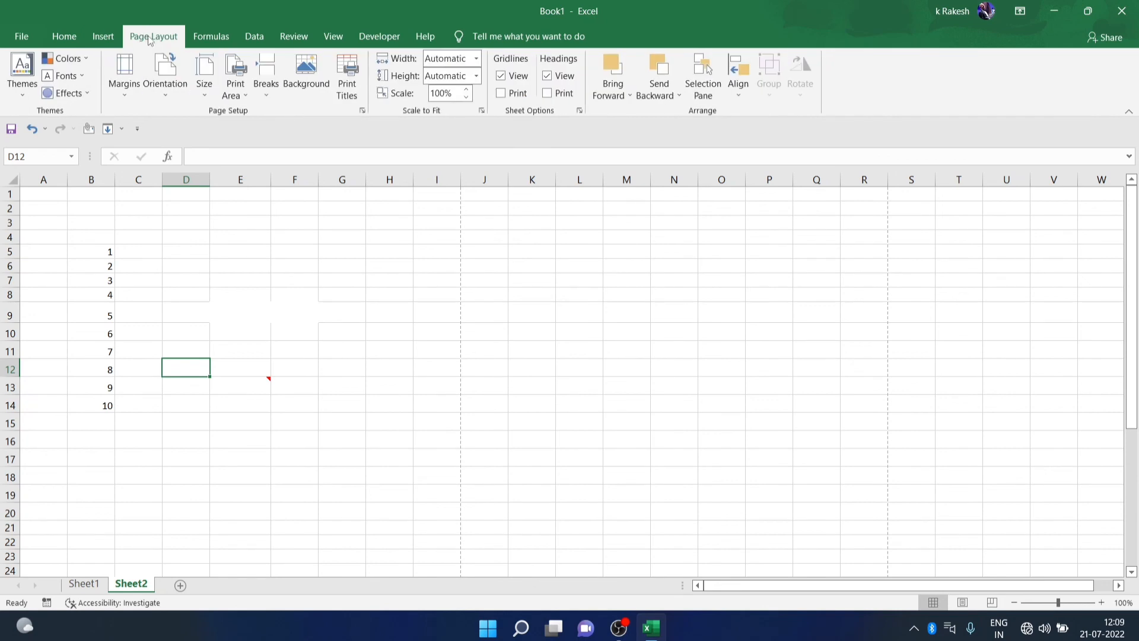
{"action": "left_click", "coordinate": [211, 38]}
{"action": "left_click", "coordinate": [255, 38]}
{"action": "left_click", "coordinate": [301, 39]}
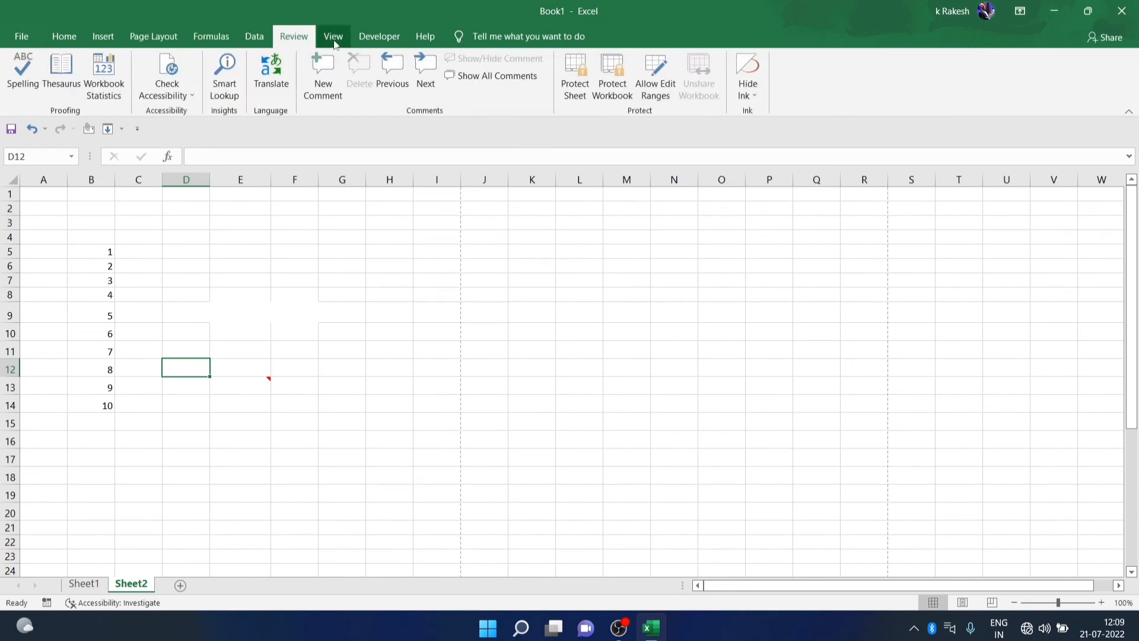
{"action": "left_click", "coordinate": [334, 39]}
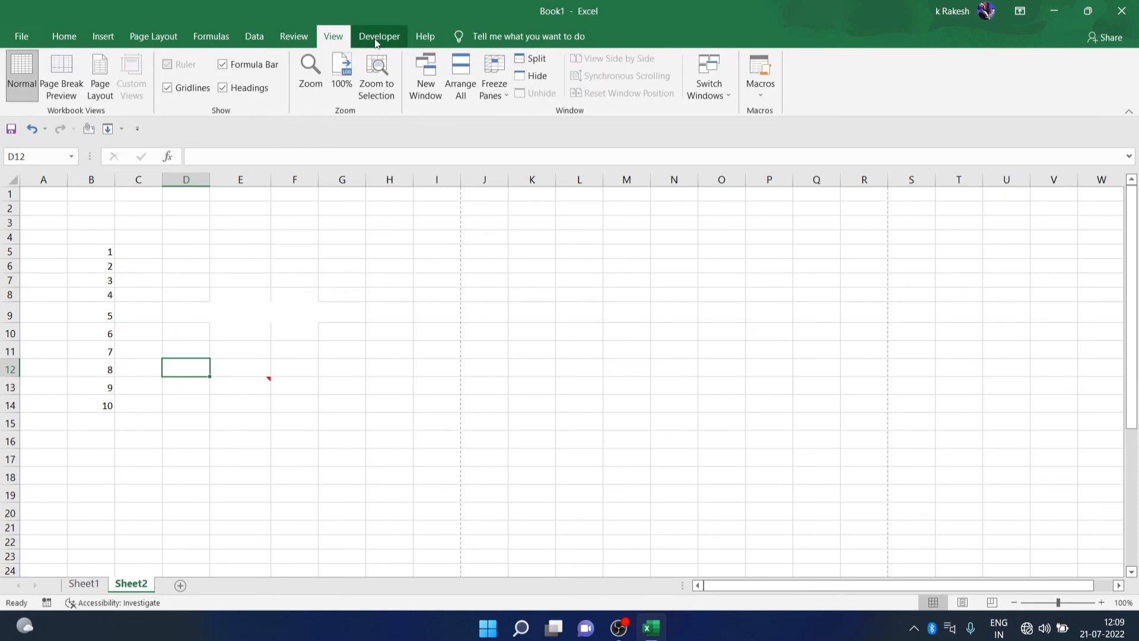
{"action": "left_click", "coordinate": [376, 42]}
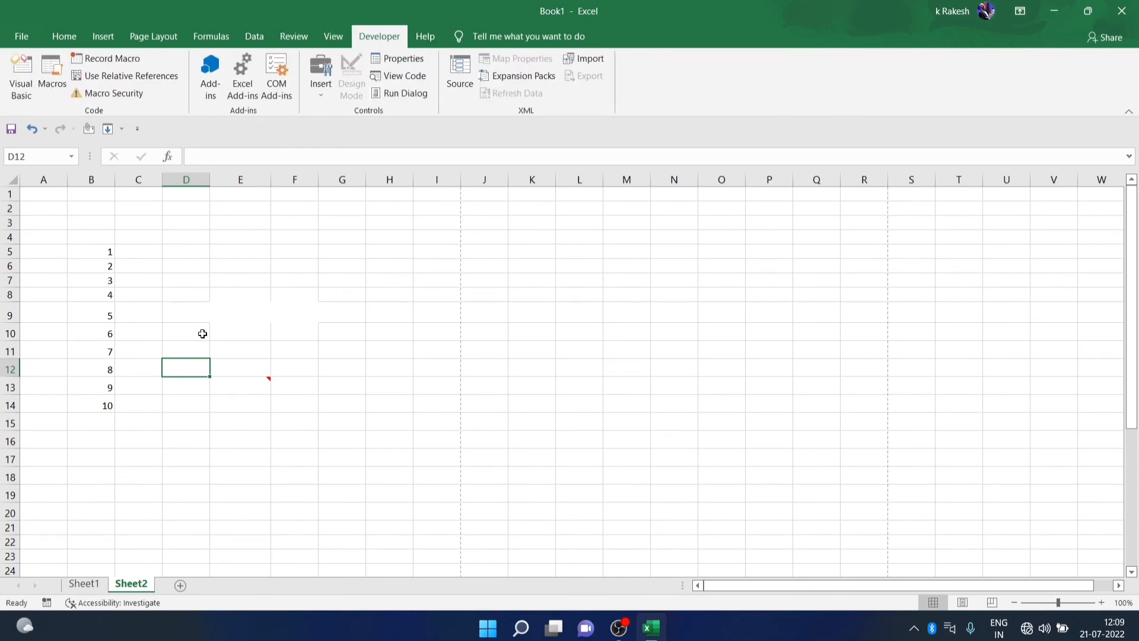